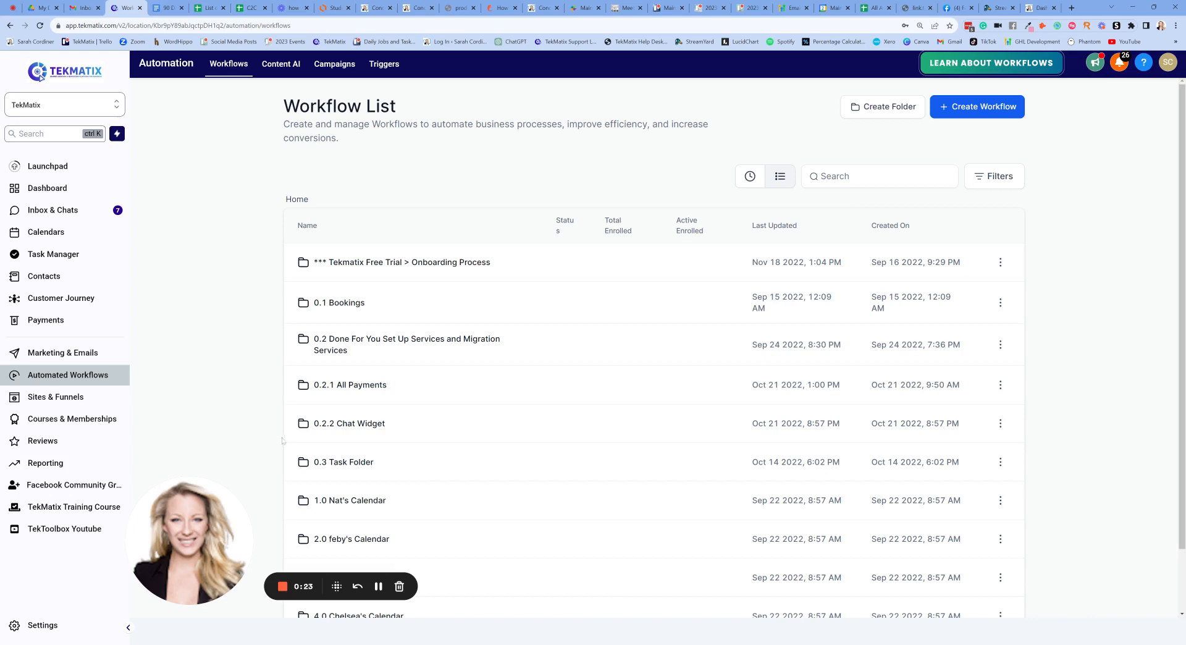
- Switch to the Zoom browser tab showing the upcoming Meetings list
left_click(378, 587)
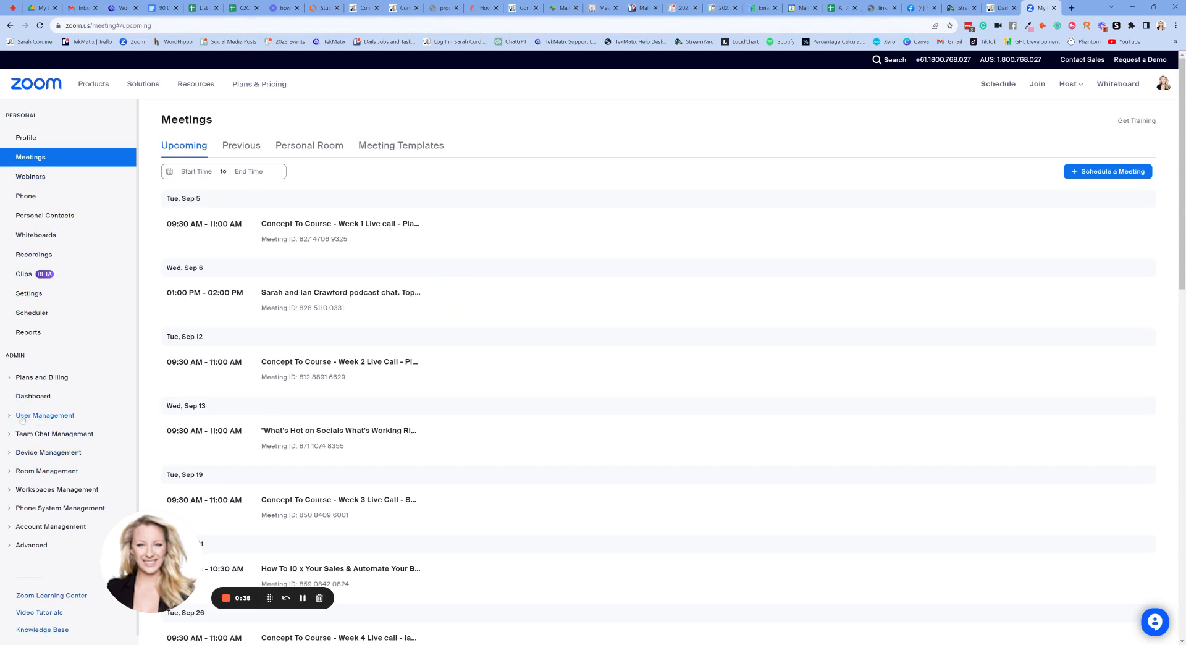
- Open the account owner's profile from User Management > Users in the Zoom admin
left_click(45, 420)
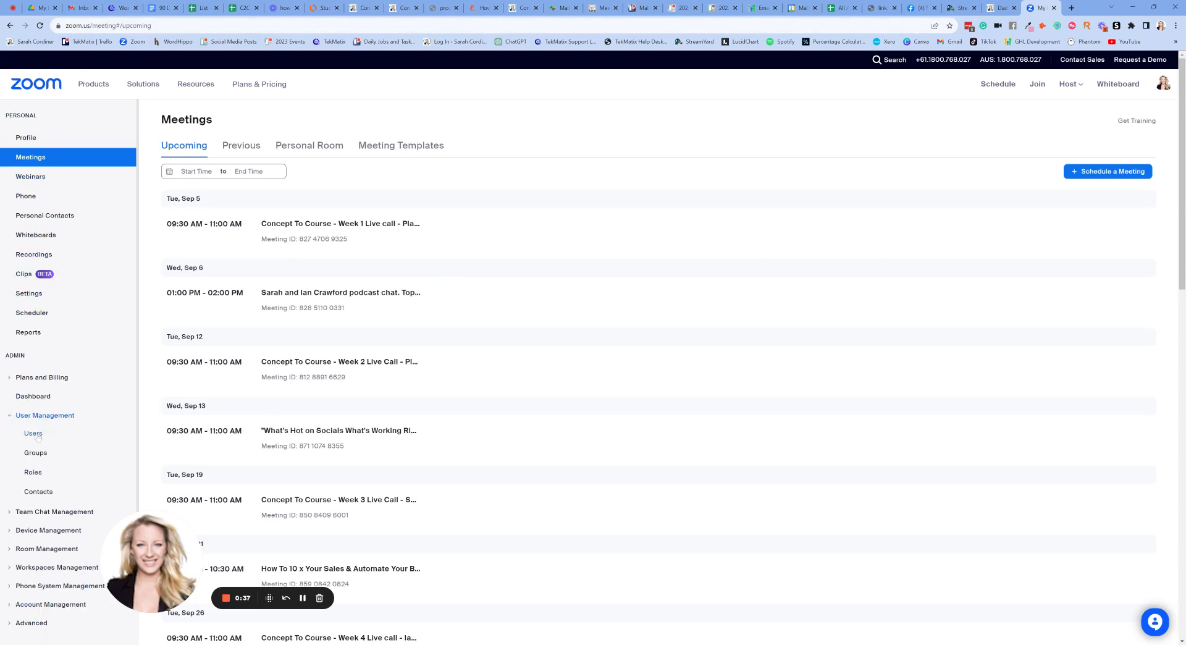
left_click(34, 436)
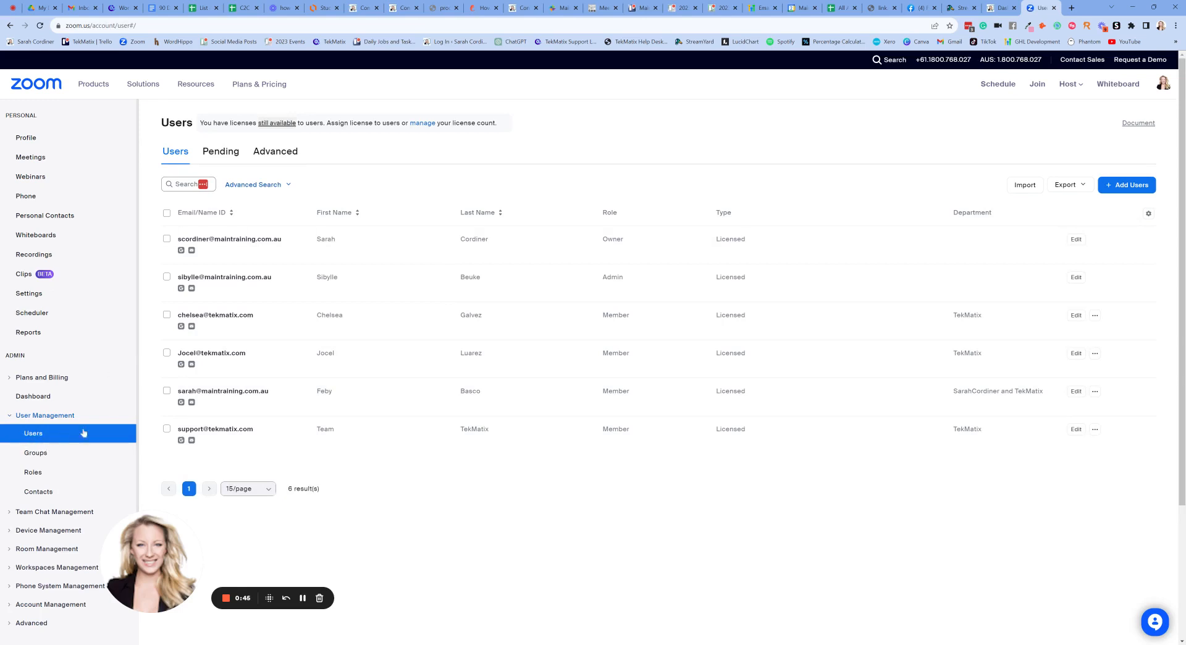
left_click(247, 239)
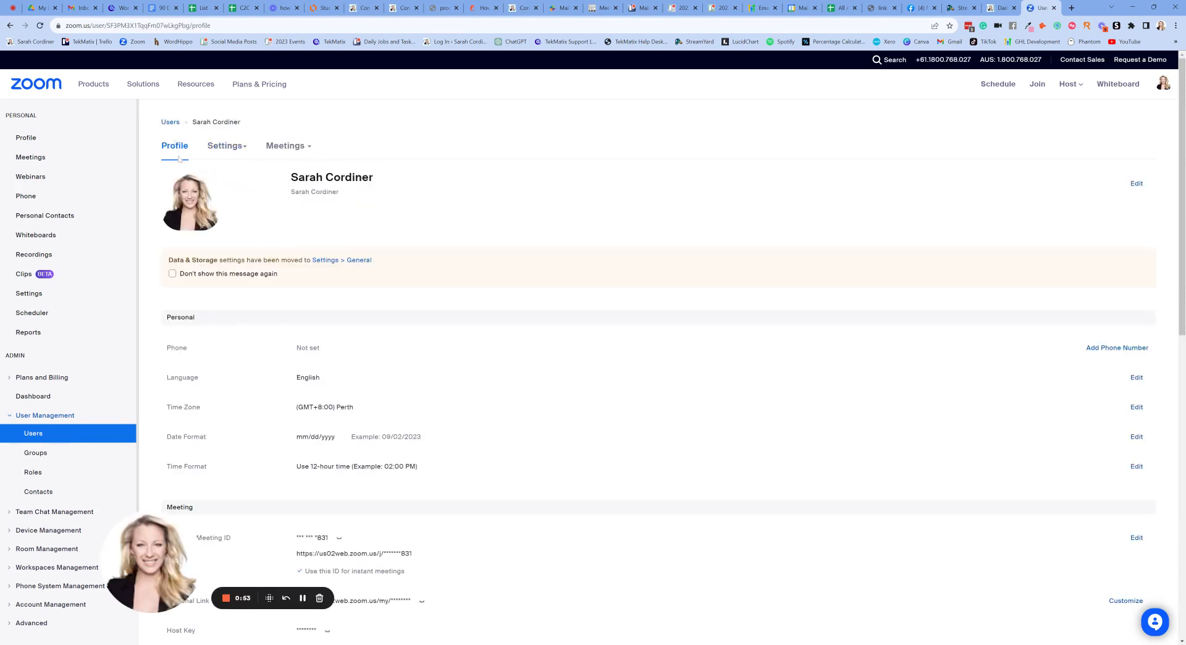
- Check the owner's (GMT+8:00) Perth time zone and Personal Meeting ID, then return to TekMatix
scroll(401, 225, "down", 2)
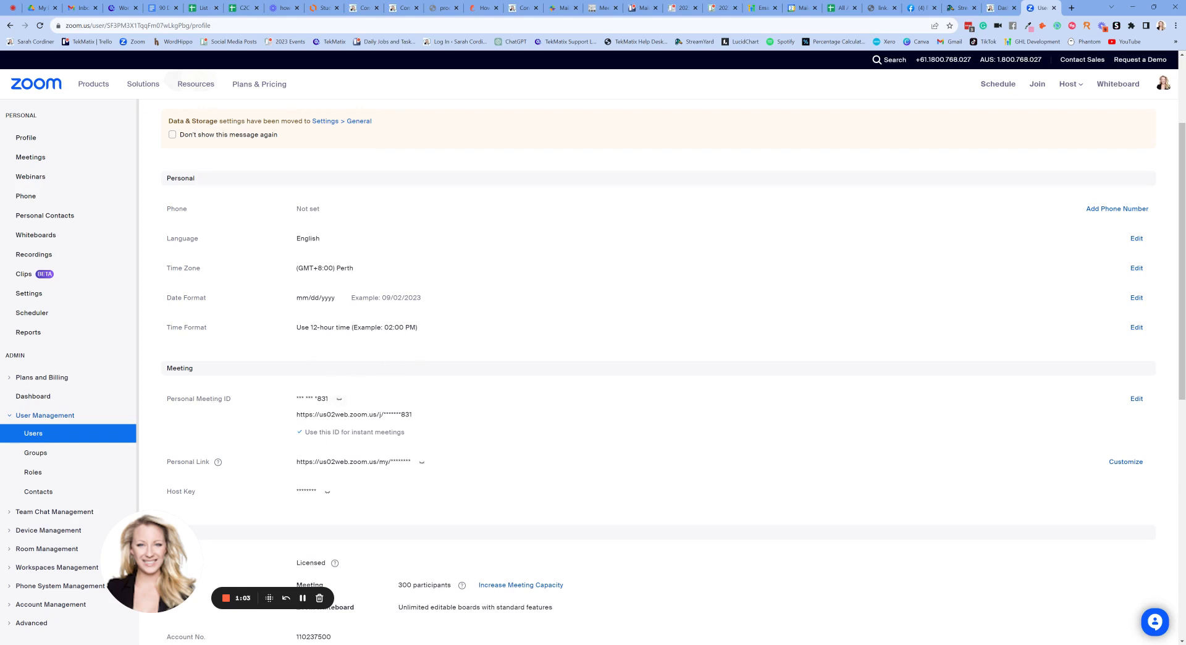
scroll(390, 249, "up", 3)
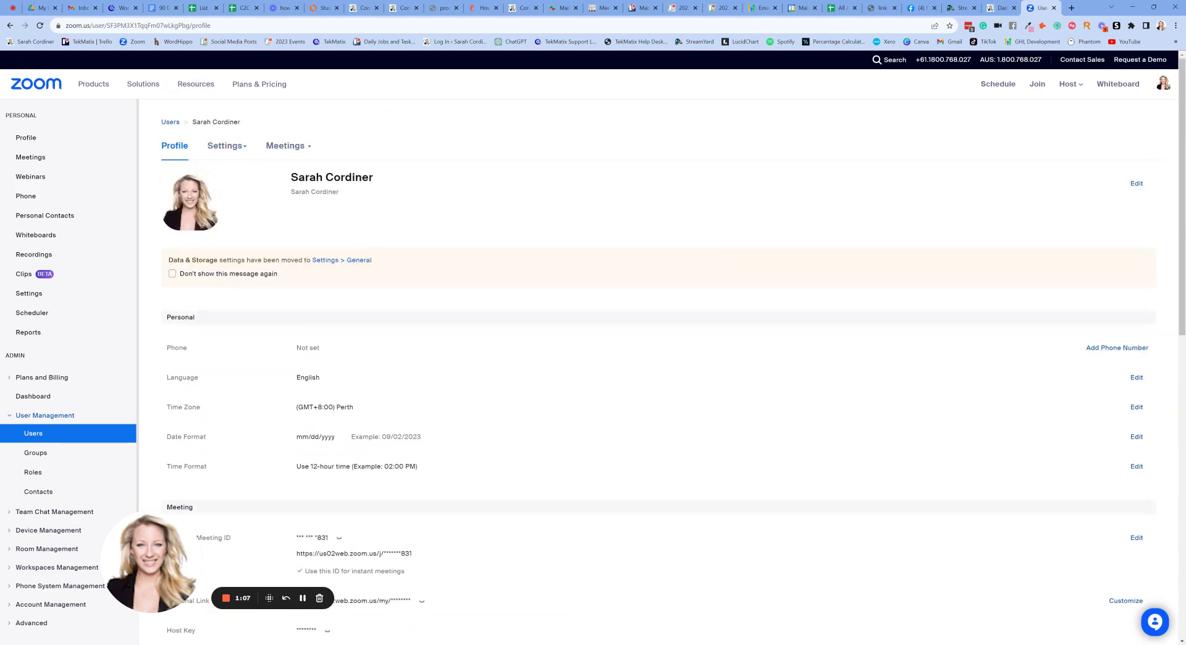
scroll(362, 239, "down", 2)
scroll(226, 151, "up", 2)
scroll(232, 286, "down", 1)
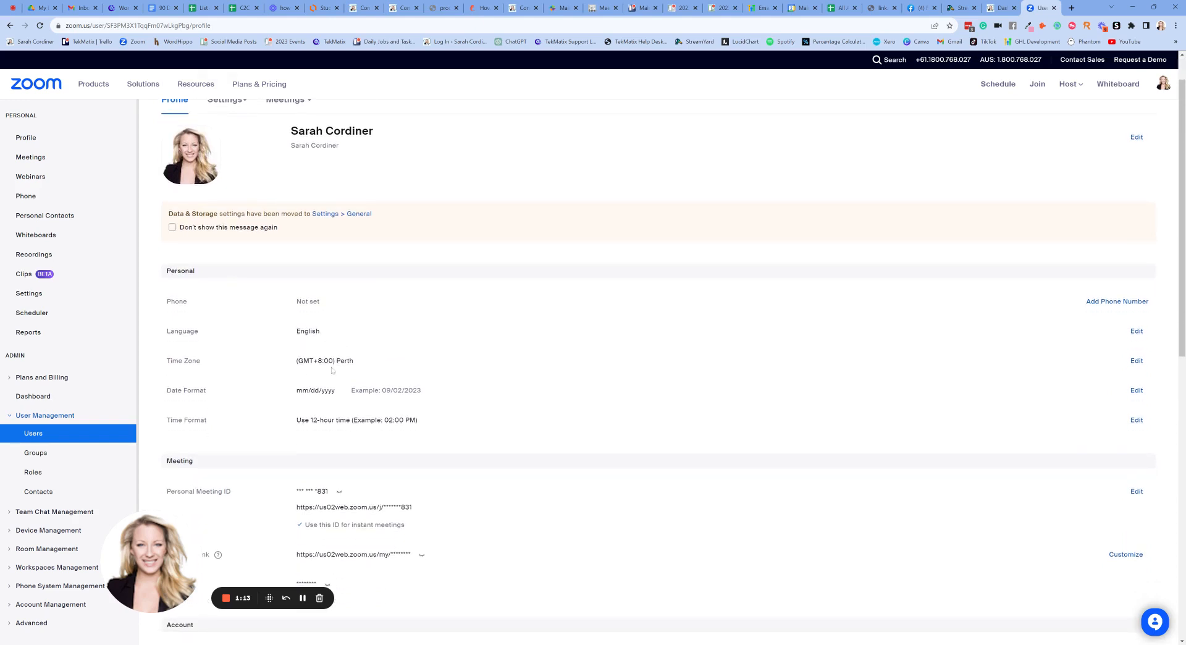
left_click_drag(355, 362, 297, 361)
left_click(479, 345)
scroll(469, 333, "down", 1)
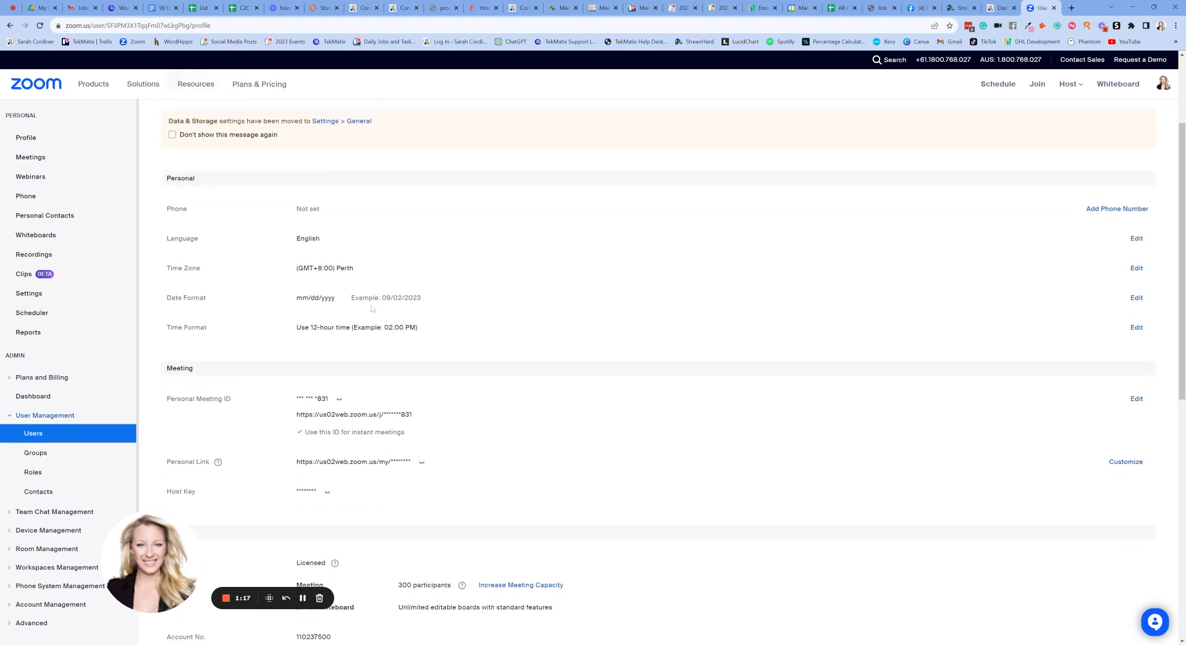
scroll(354, 333, "down", 1)
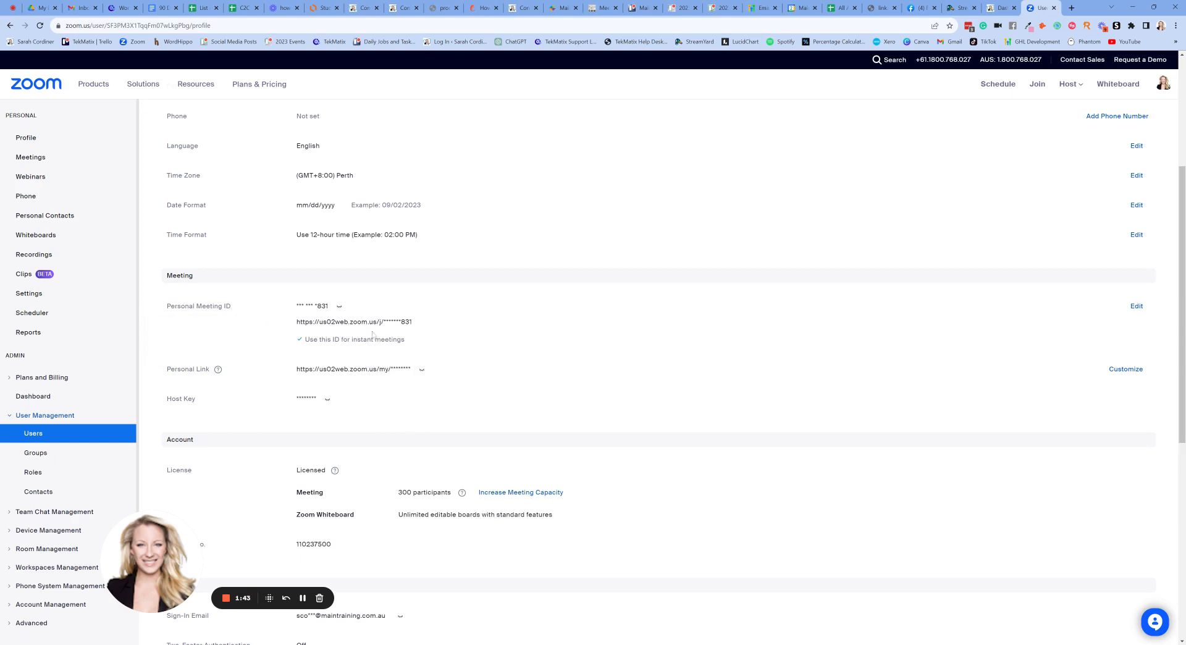
scroll(373, 334, "up", 3)
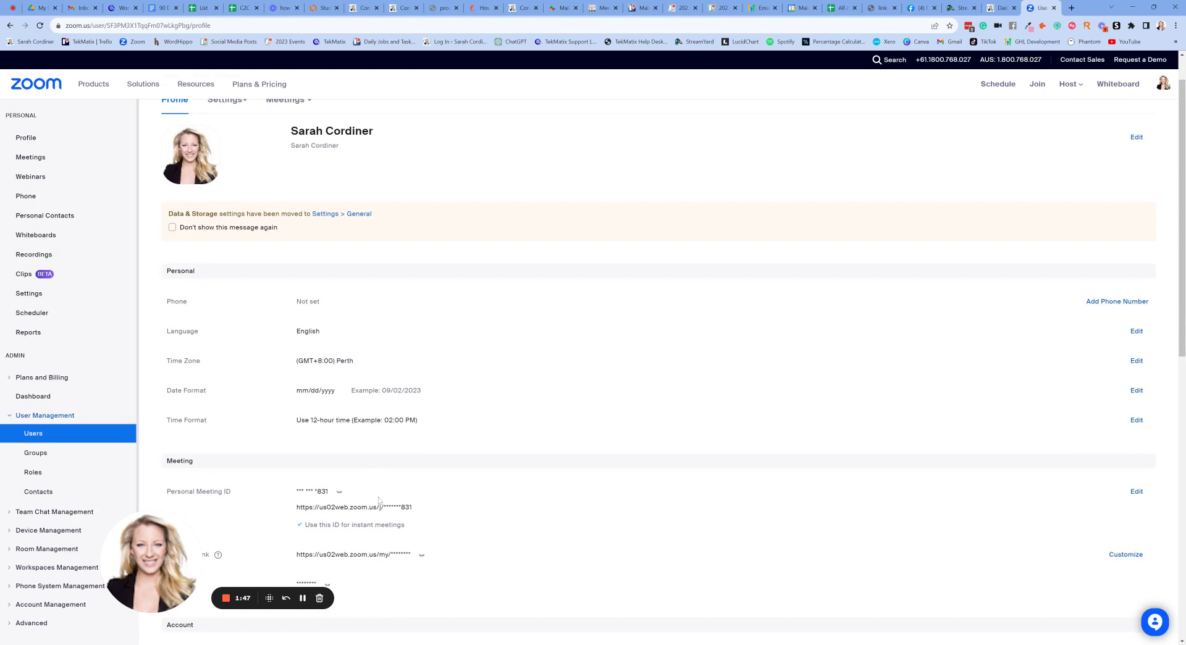
scroll(379, 499, "up", 1)
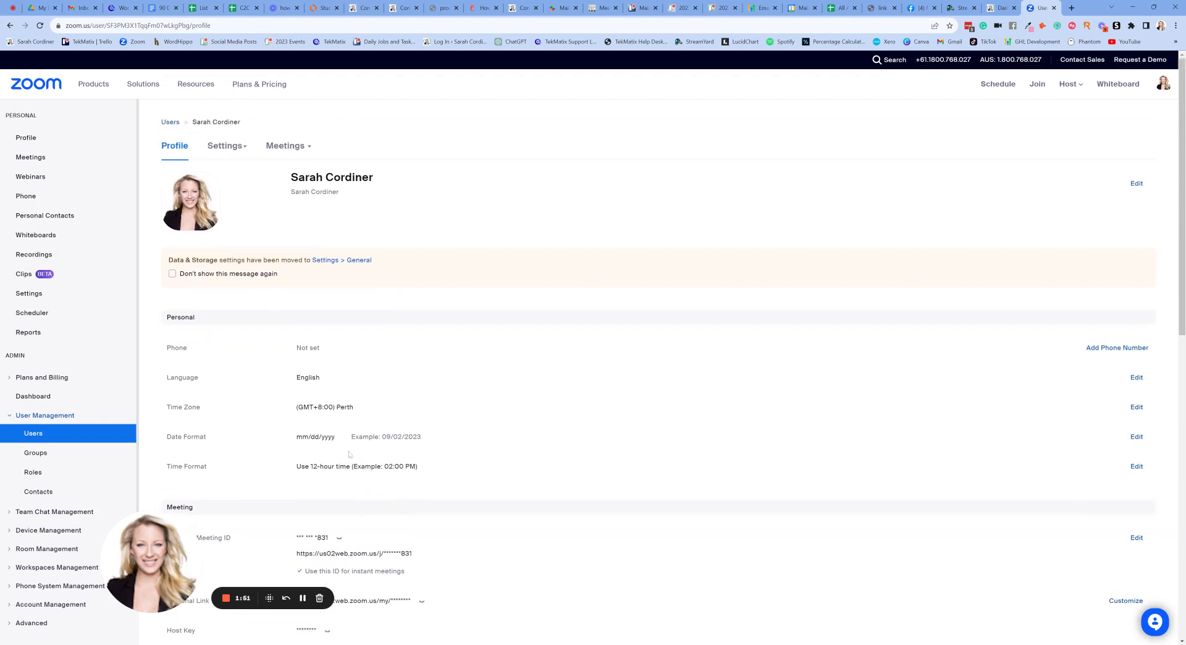
scroll(372, 413, "down", 2)
scroll(383, 427, "up", 1)
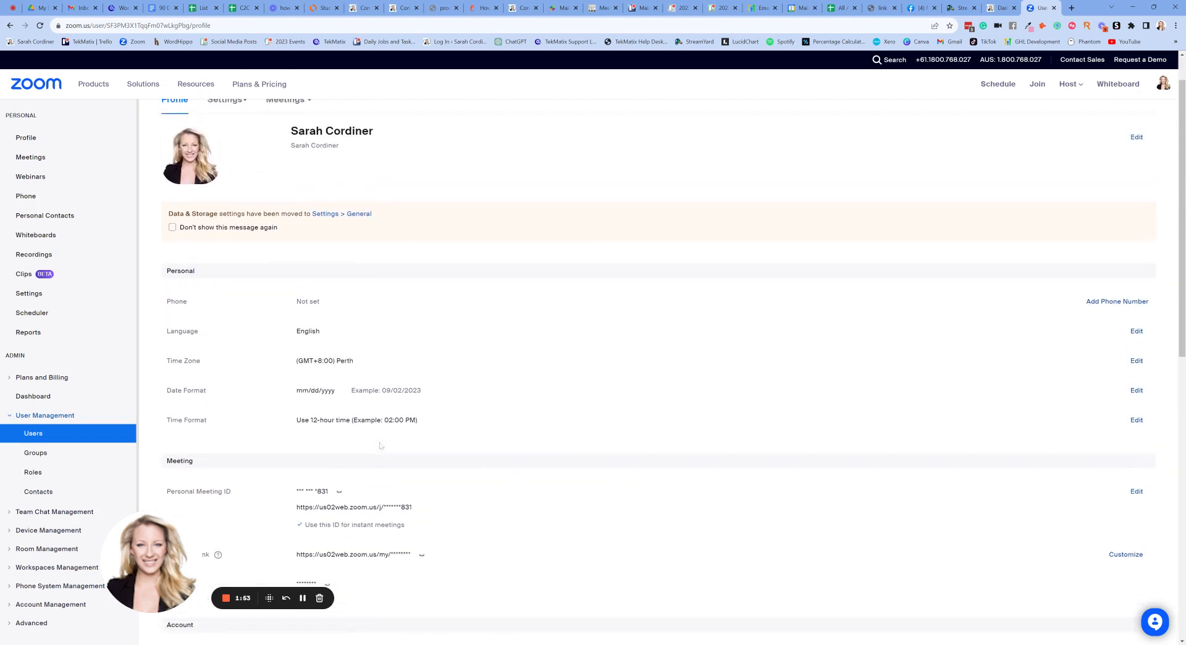
scroll(395, 439, "down", 2)
scroll(410, 472, "up", 2)
scroll(384, 163, "up", 1)
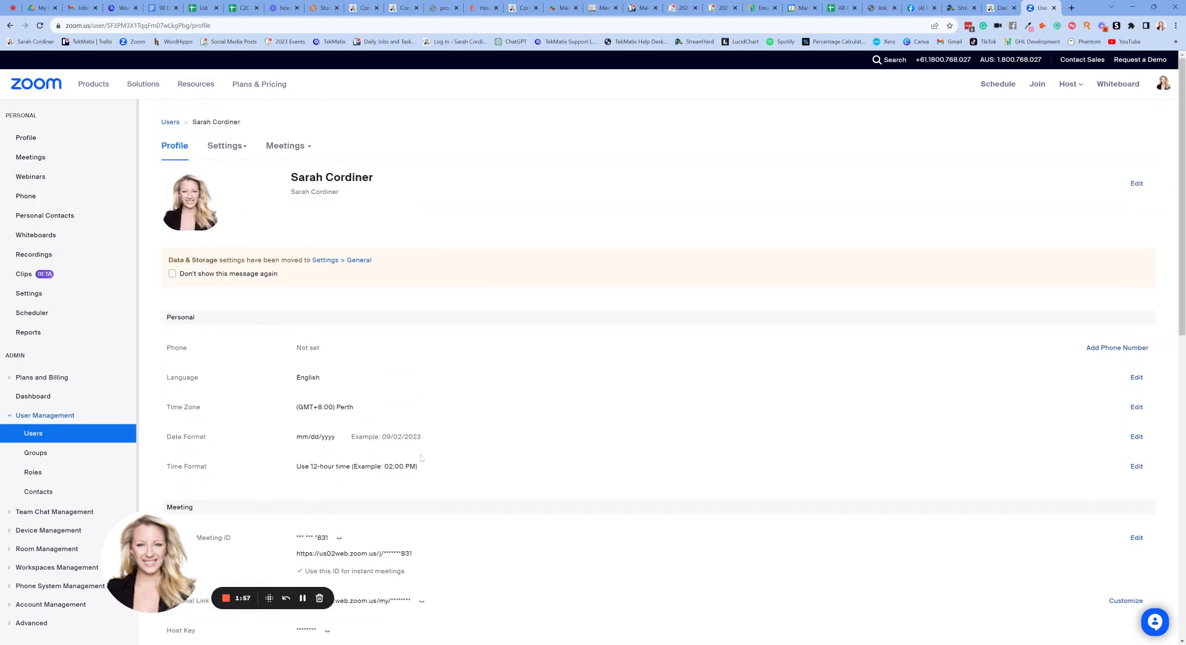
scroll(340, 511, "down", 2)
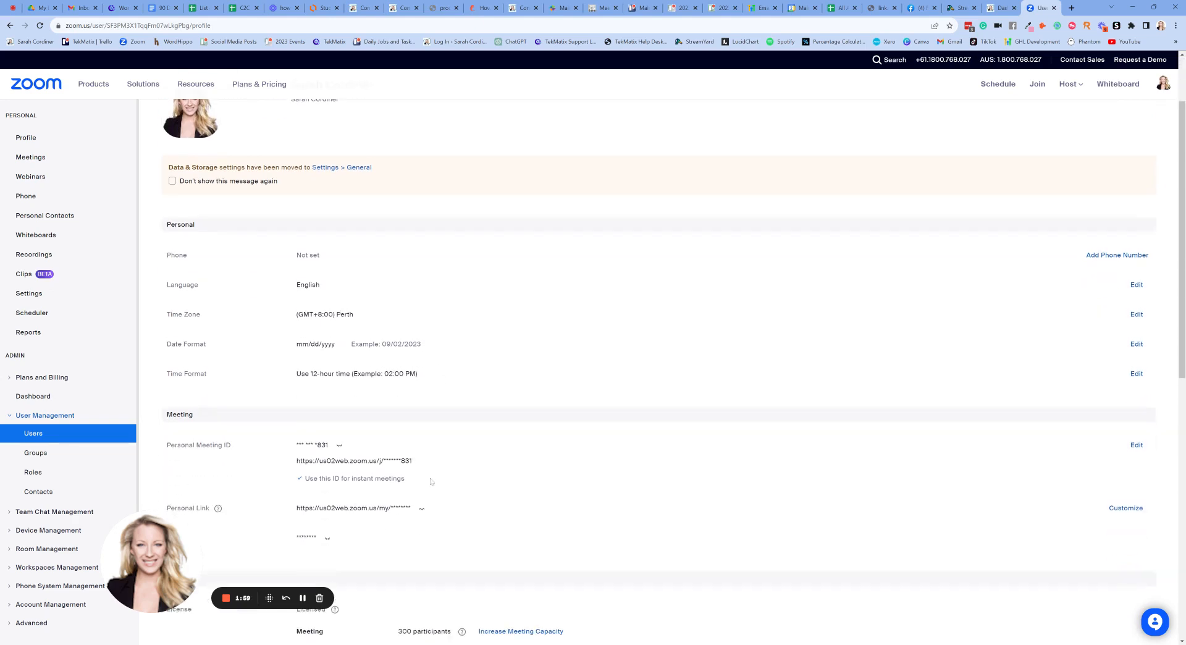
scroll(431, 482, "up", 2)
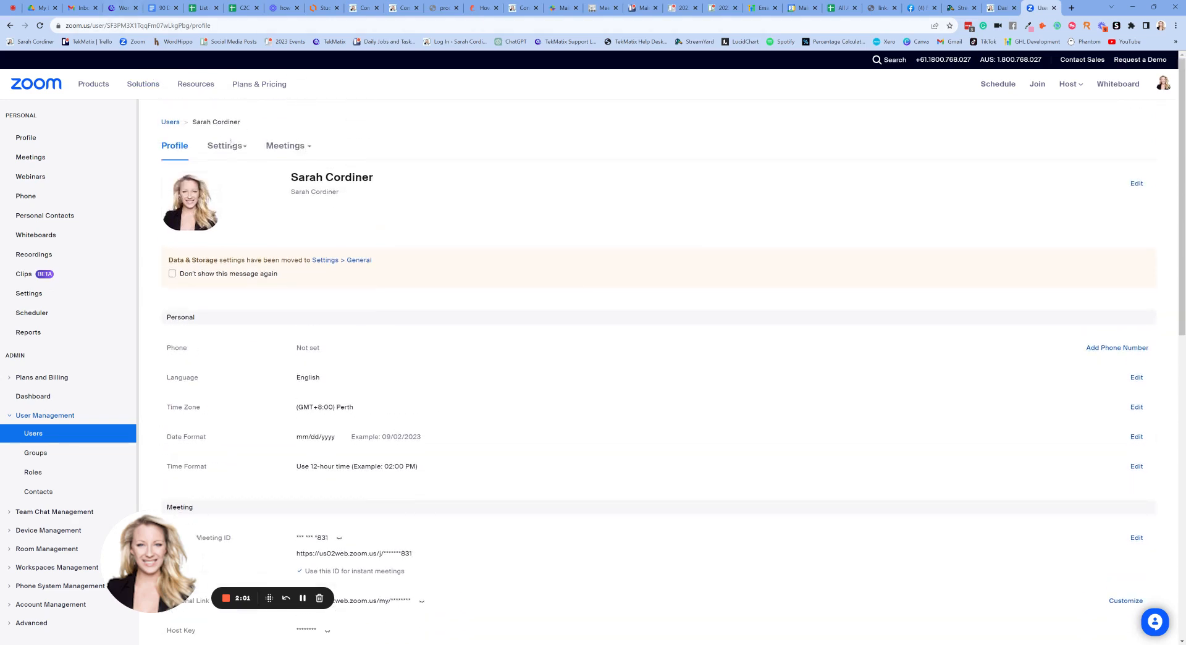
left_click(121, 8)
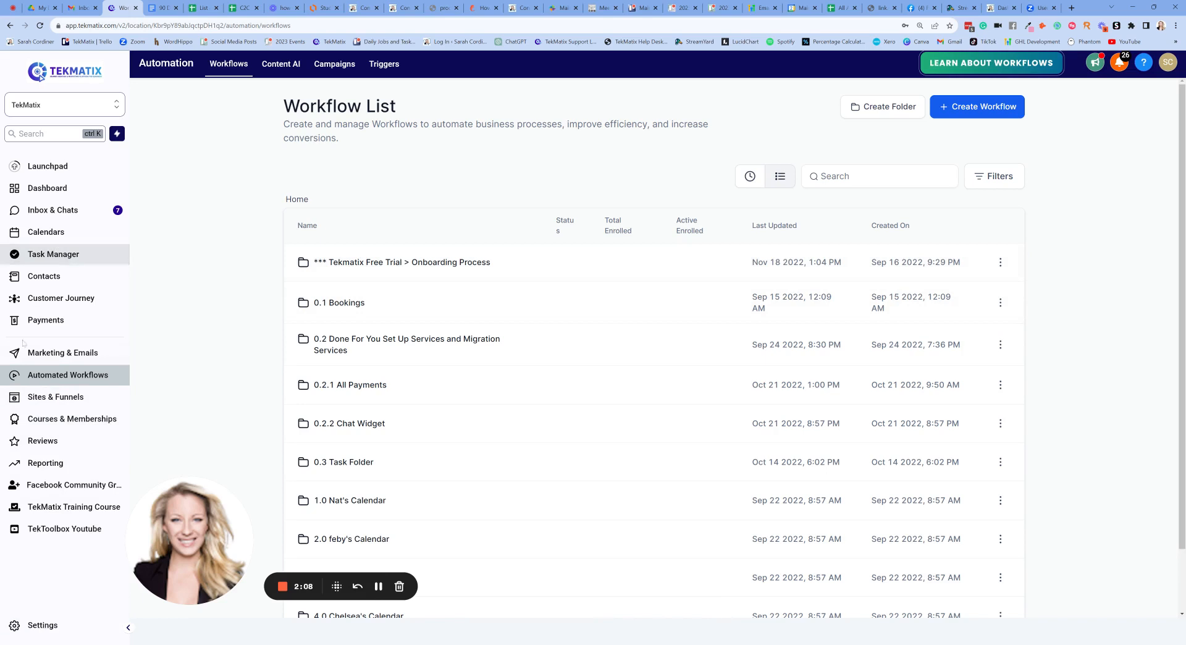
- Go to TekMatix Settings and open the My Staff team list
left_click(37, 625)
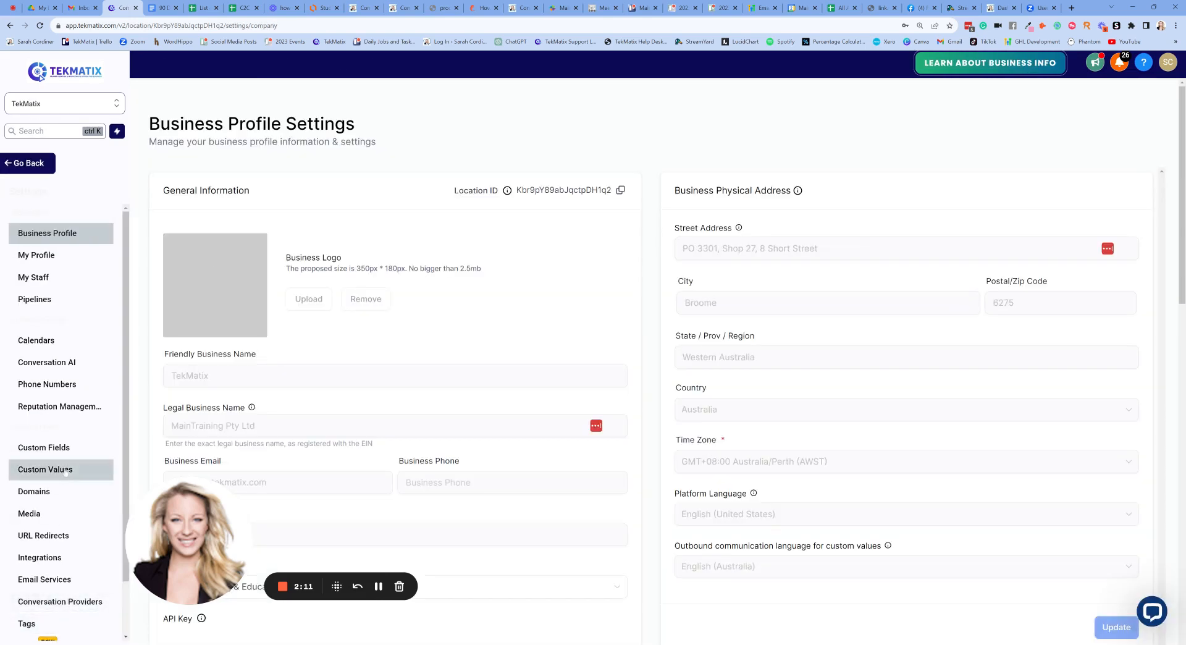
left_click(44, 282)
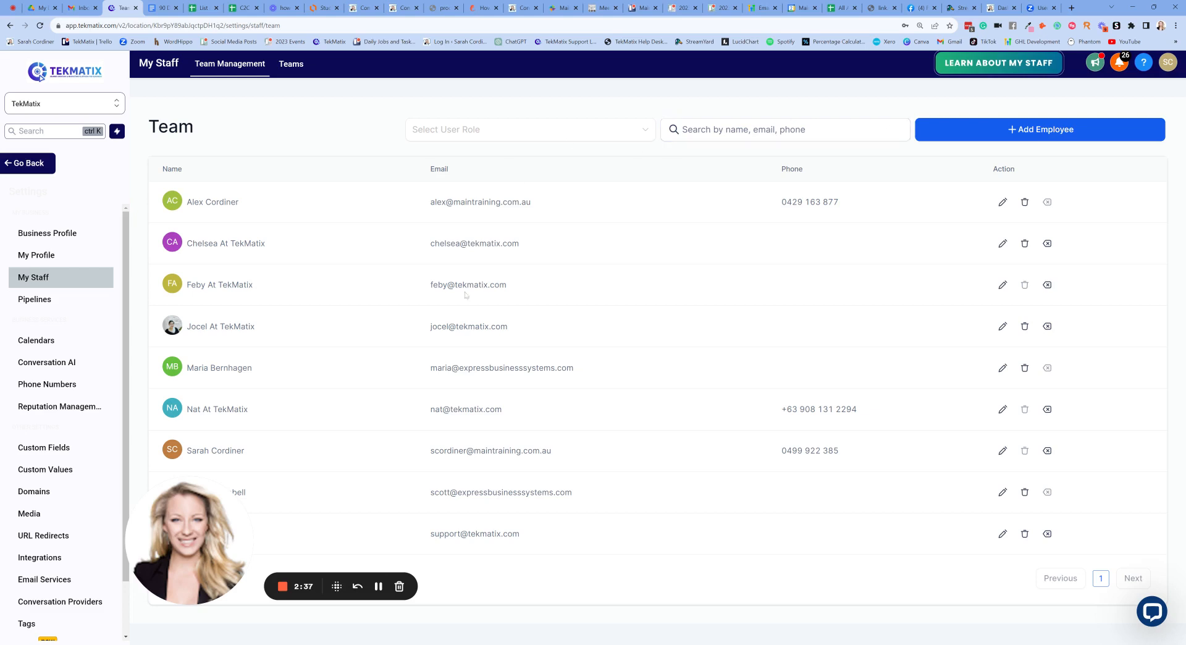
- Open the staff member editor and look over its permission and role settings
left_click(1038, 133)
scroll(615, 229, "down", 9)
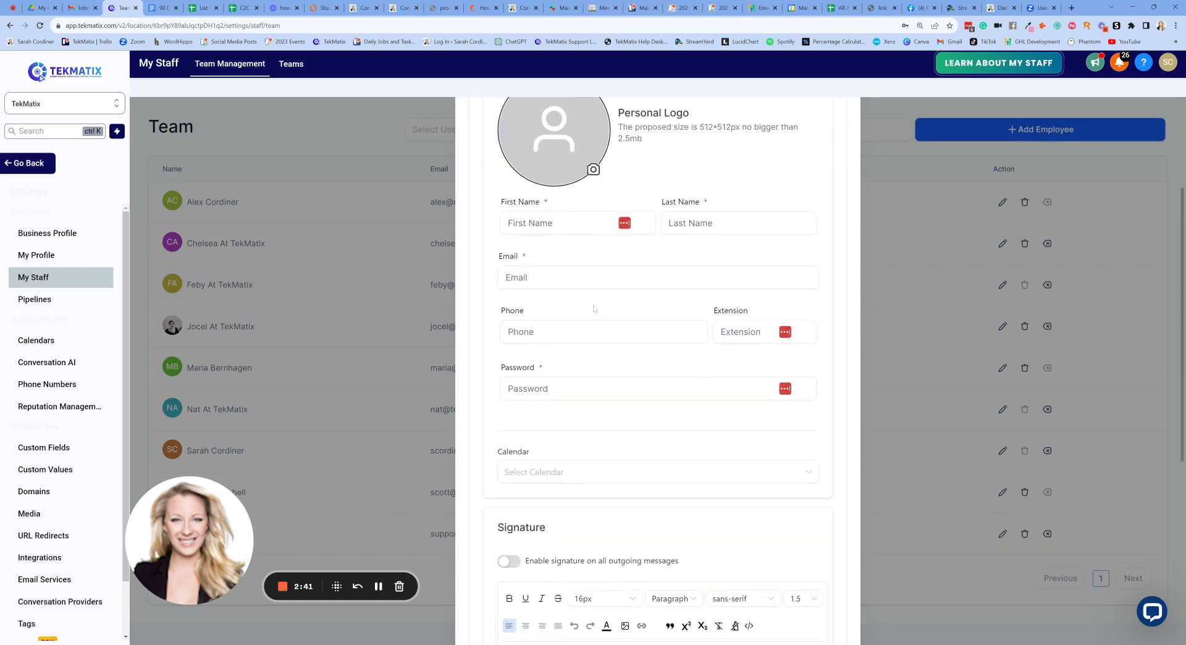
scroll(622, 380, "up", 8)
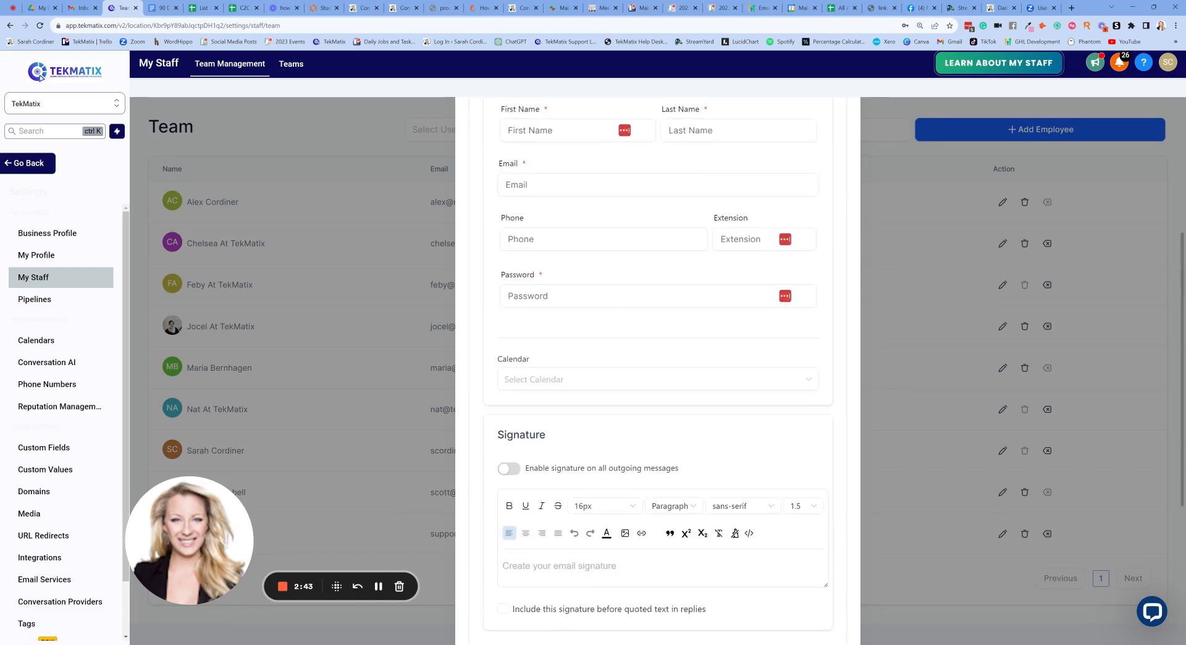
scroll(530, 399, "down", 8)
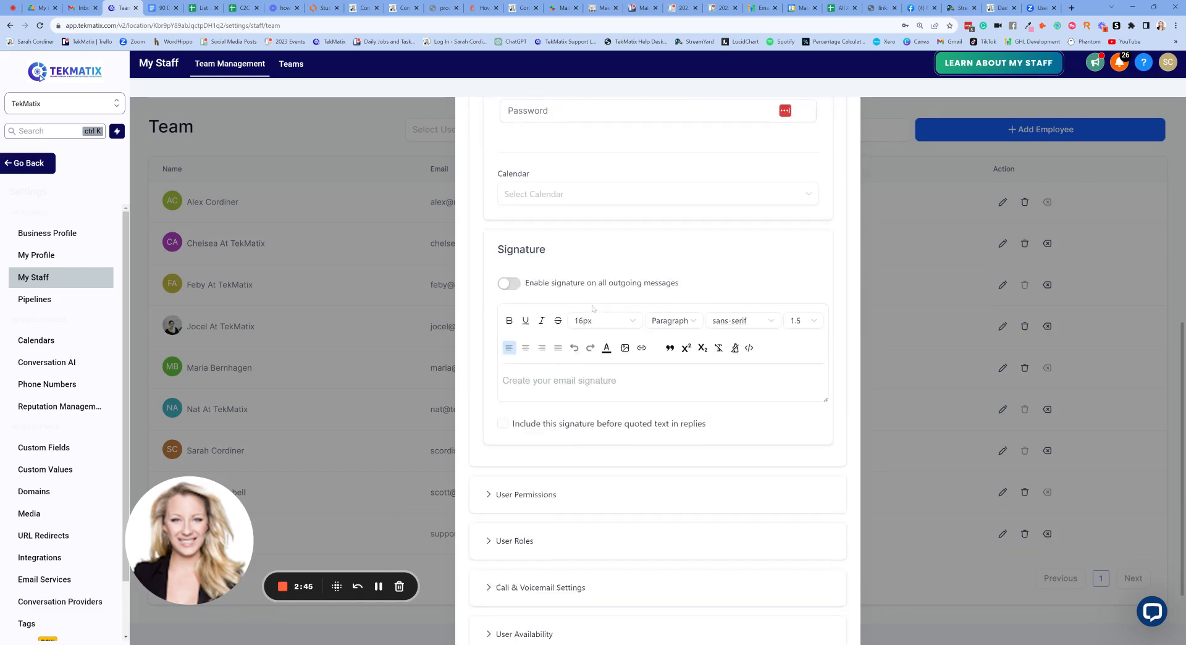
left_click(530, 395)
scroll(610, 186, "down", 5)
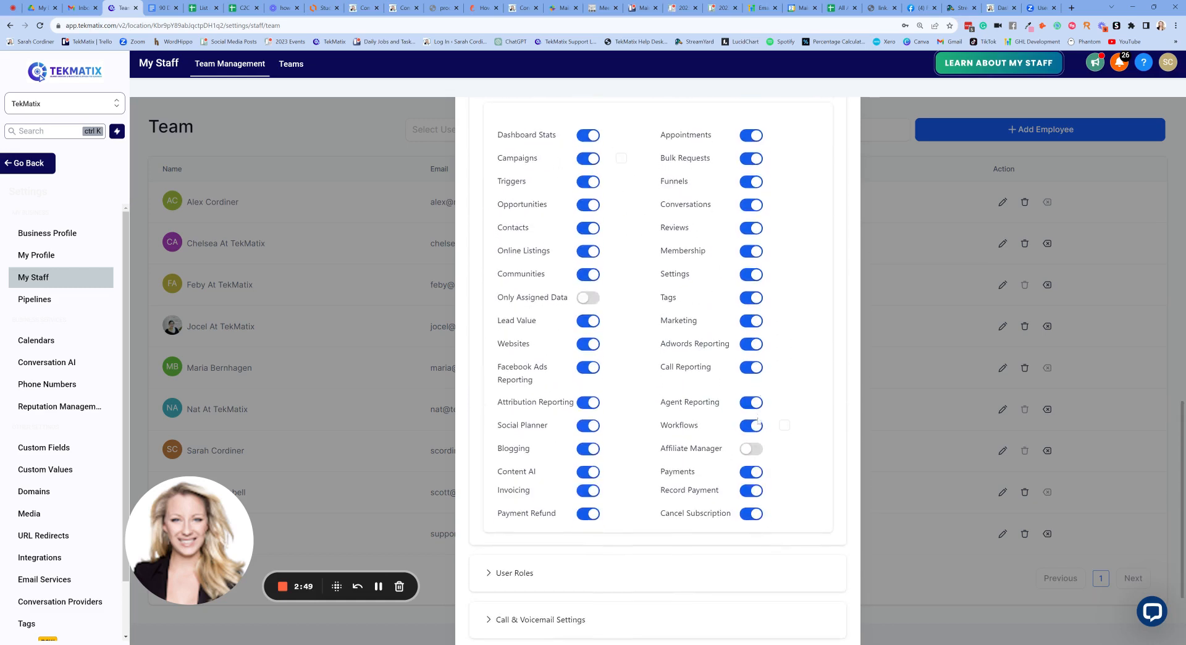
scroll(759, 542, "down", 2)
left_click(553, 441)
scroll(574, 396, "down", 2)
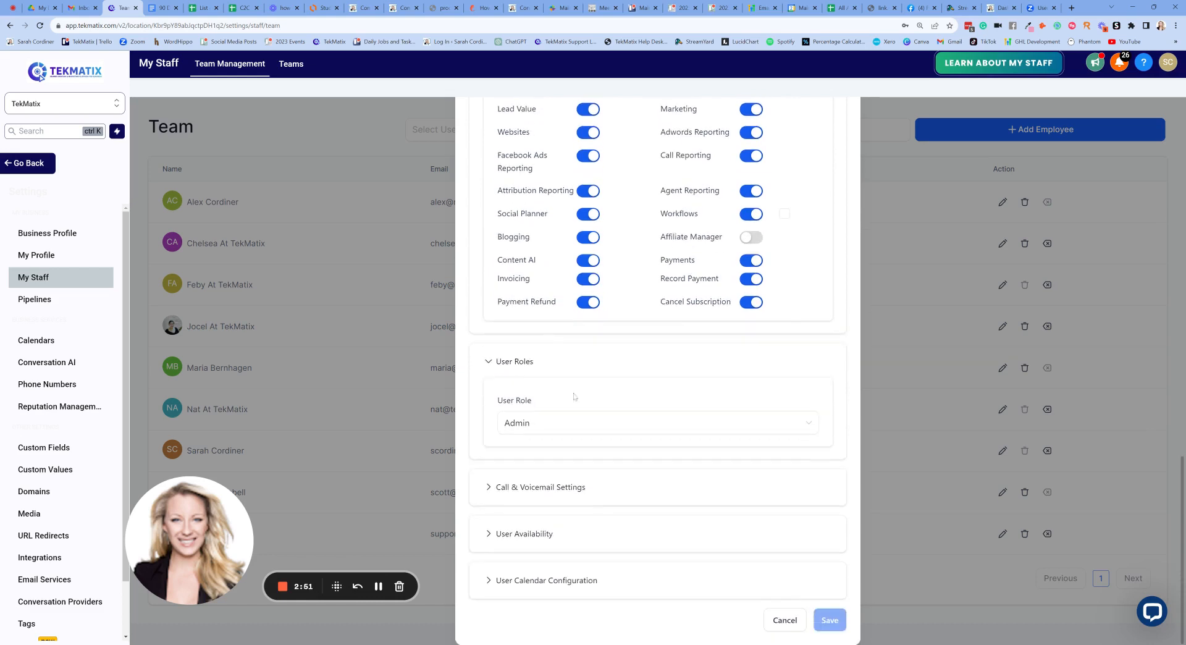
left_click(489, 363)
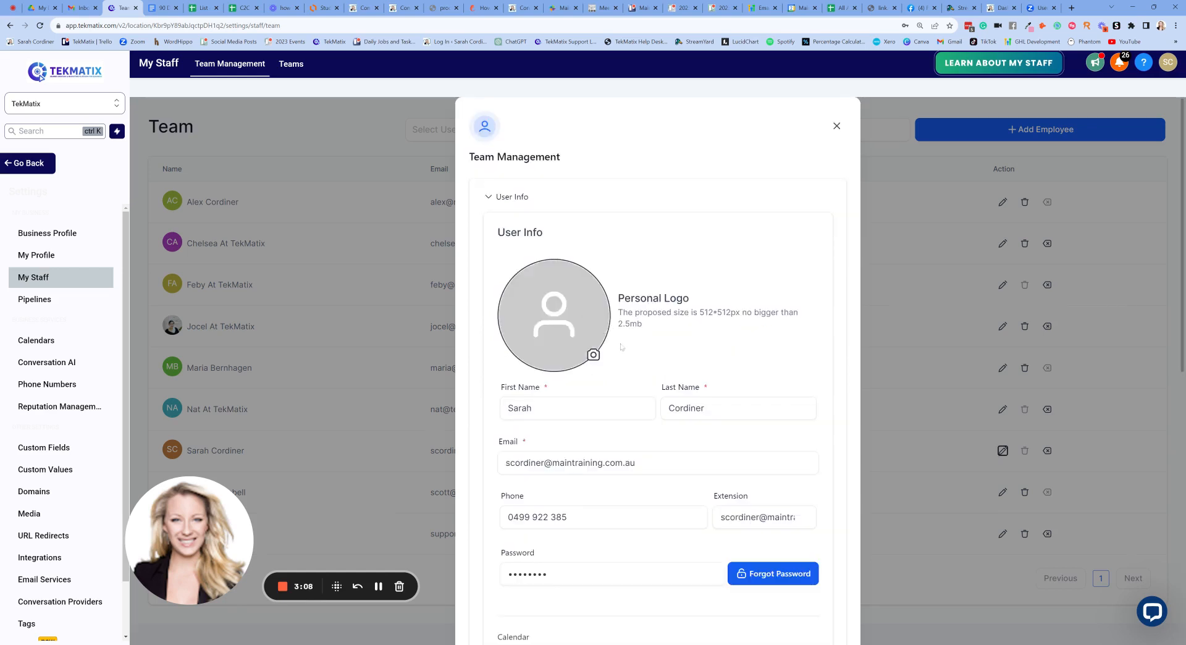
scroll(608, 334, "down", 9)
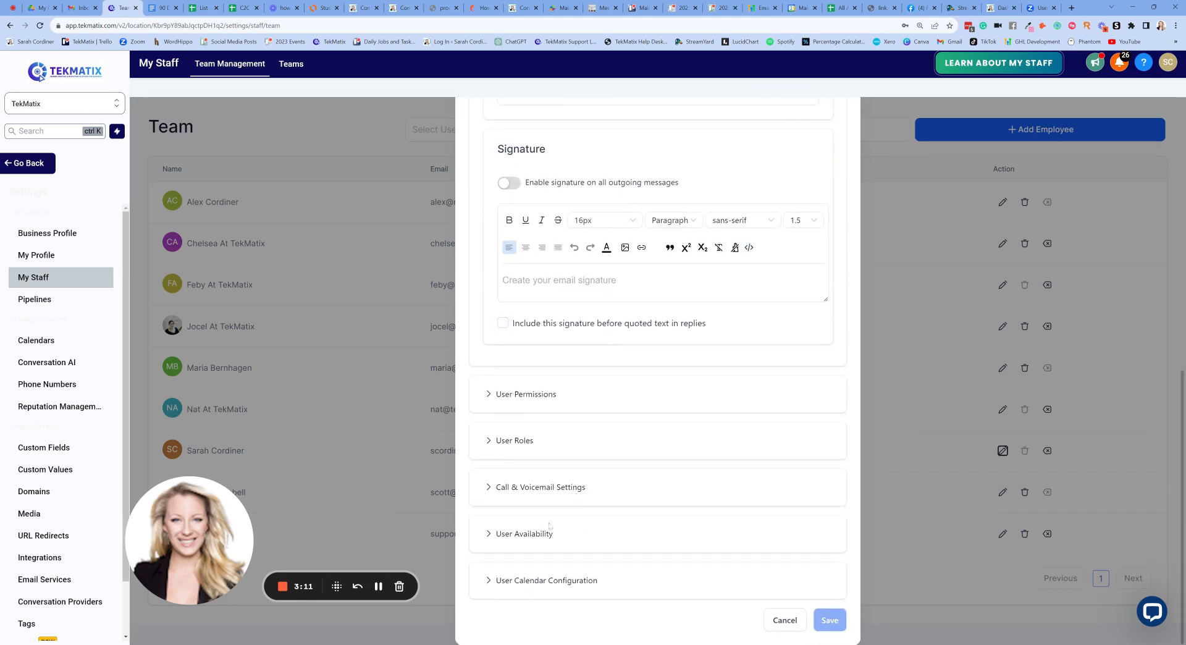
- Expand User Availability to review the custom Zoom link, New_York (EDT) time zone and hours
left_click(532, 539)
scroll(643, 449, "down", 2)
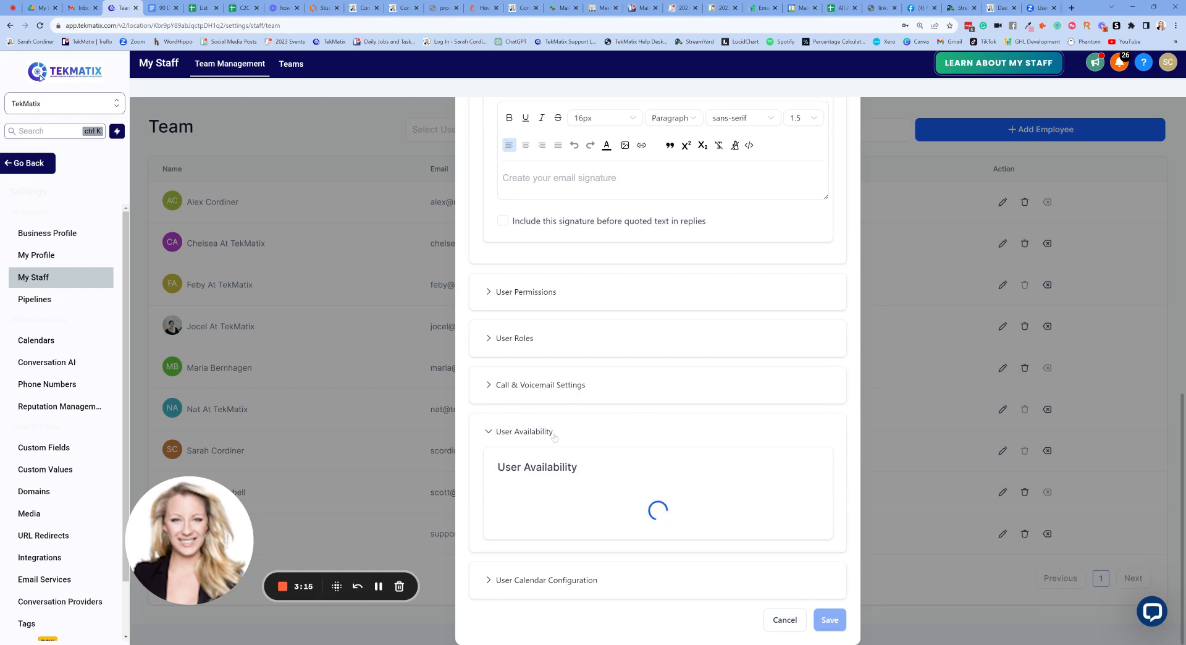
scroll(592, 337, "down", 3)
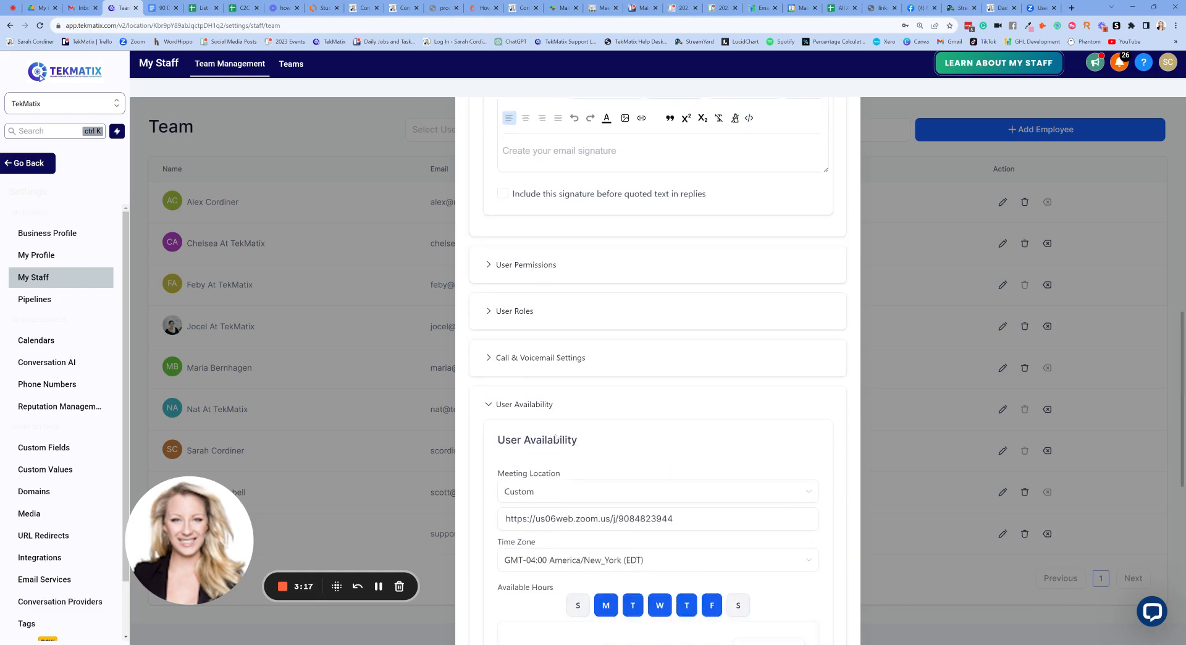
scroll(618, 322, "down", 5)
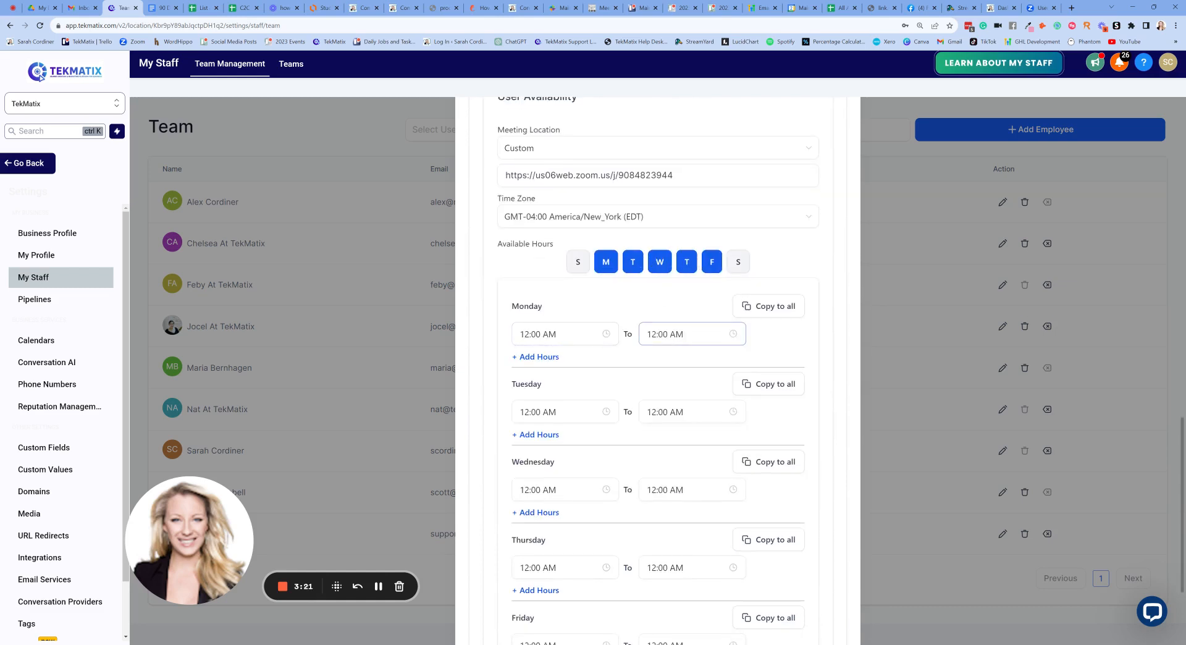
scroll(692, 333, "down", 1)
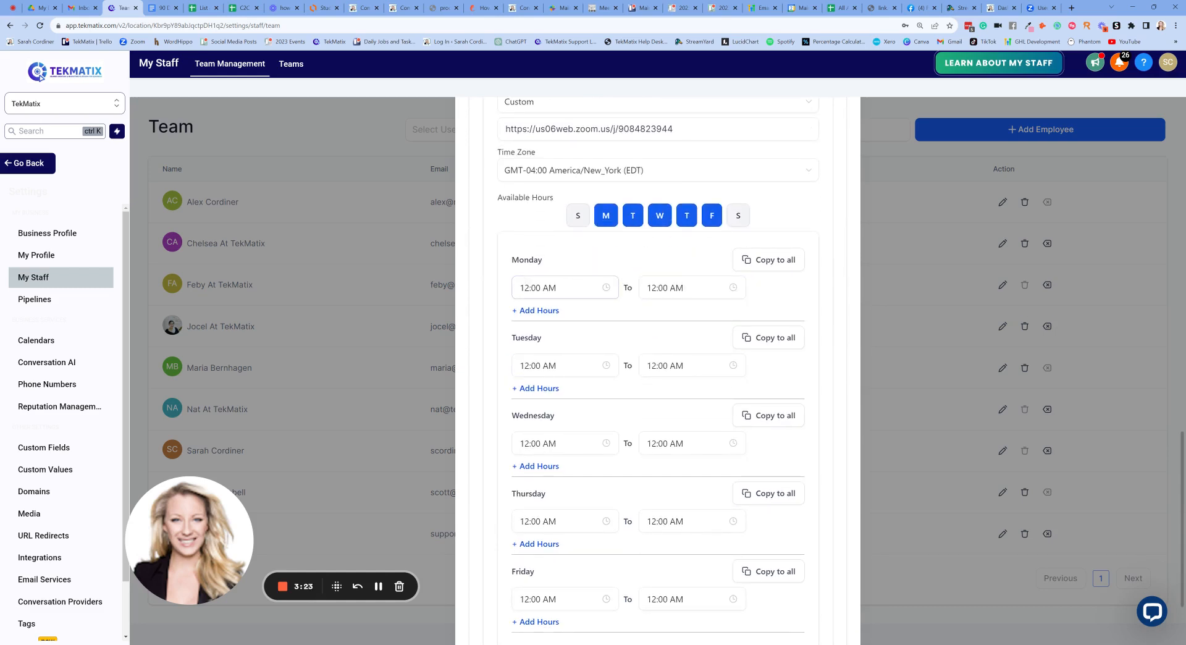
scroll(611, 312, "down", 2)
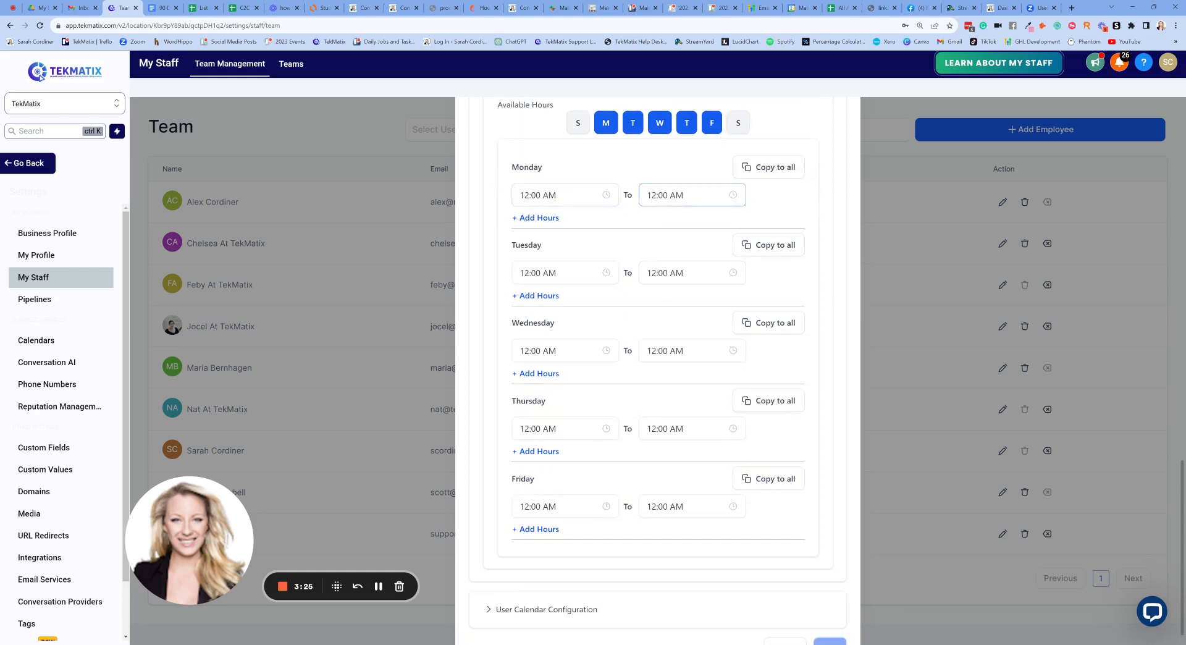
scroll(612, 248, "up", 5)
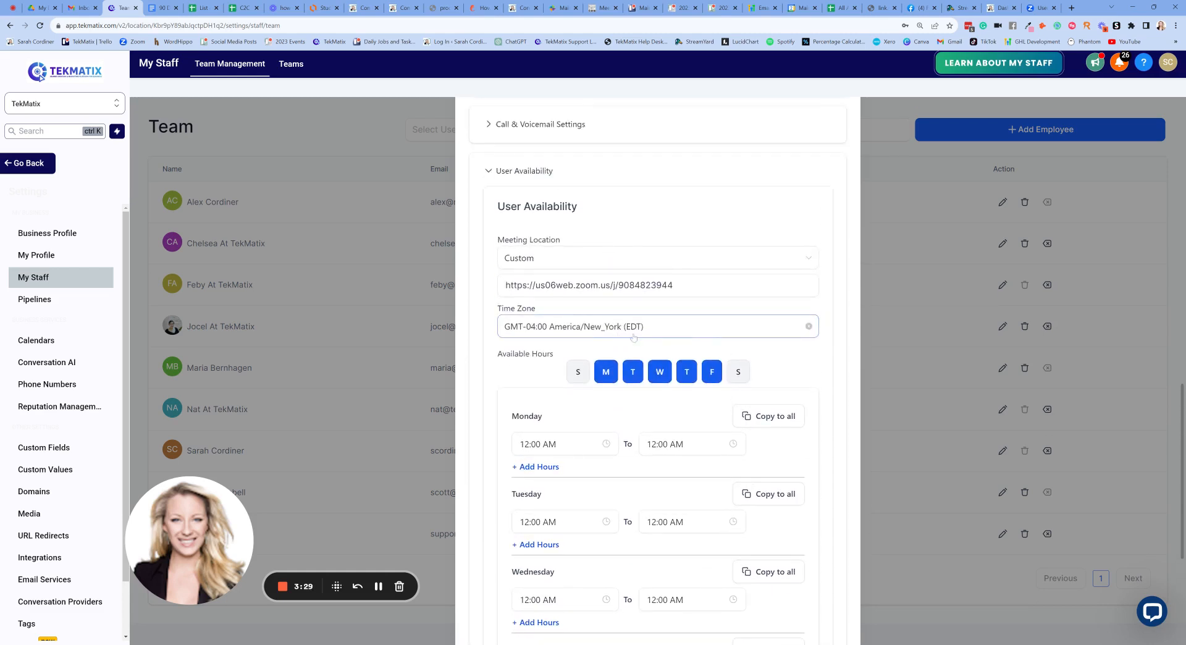
scroll(642, 234, "up", 1)
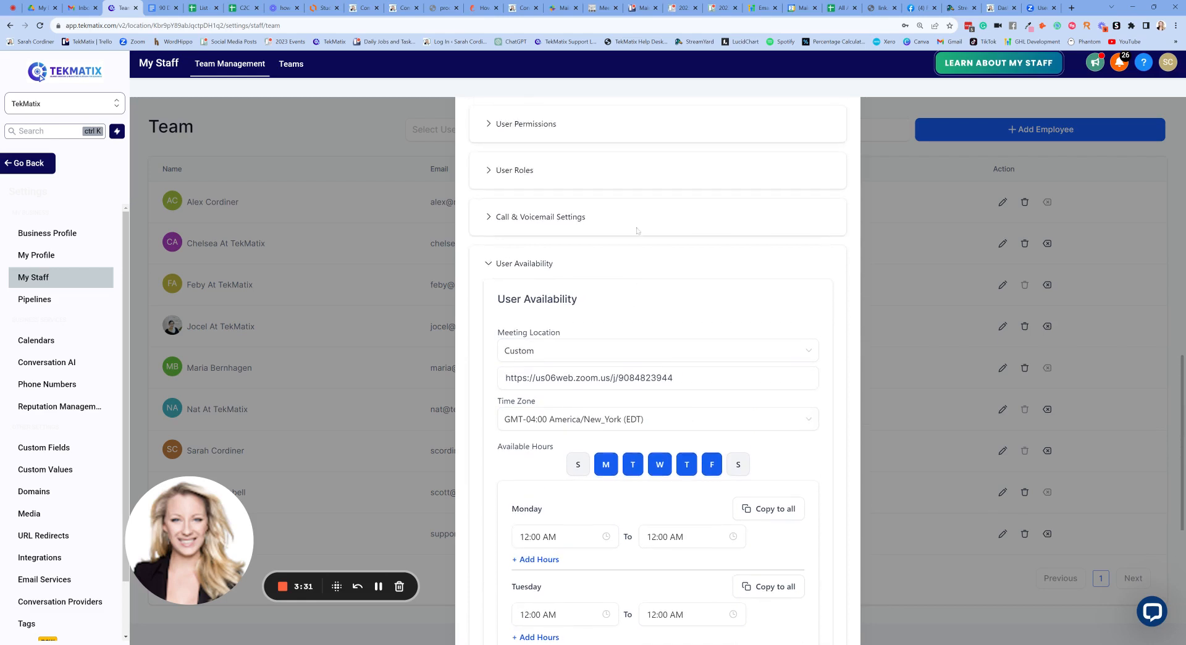
scroll(647, 236, "down", 6)
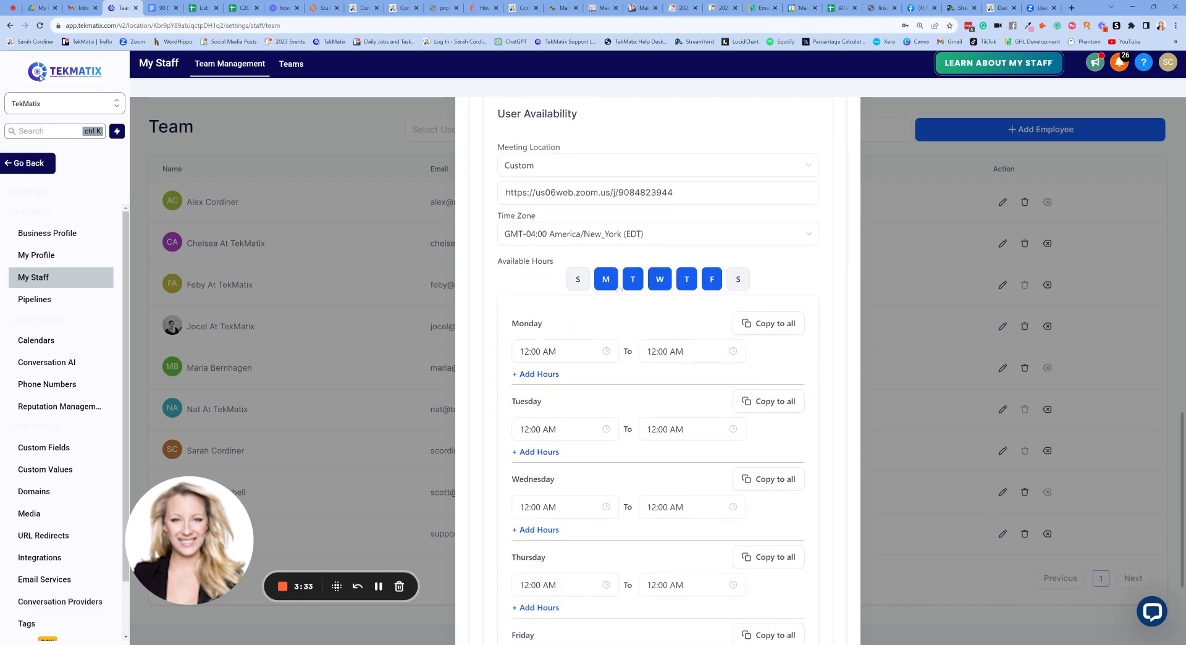
scroll(628, 288, "up", 6)
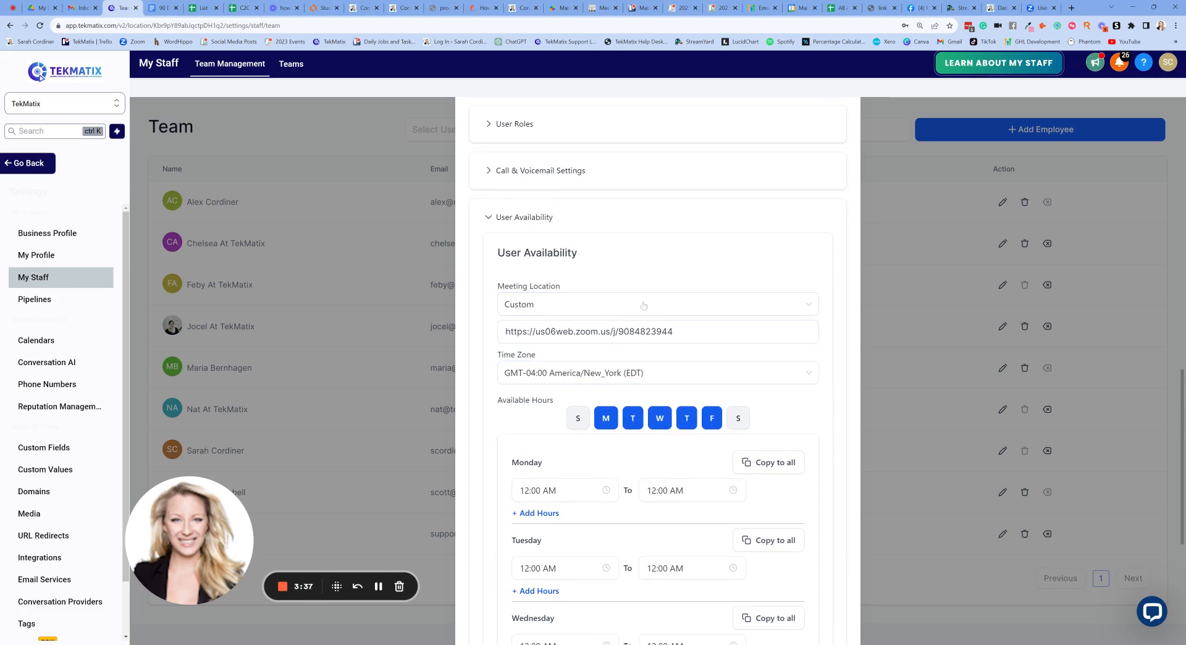
- Keep Custom as meeting location and paste the personal Zoom room link over the old one
left_click(806, 307)
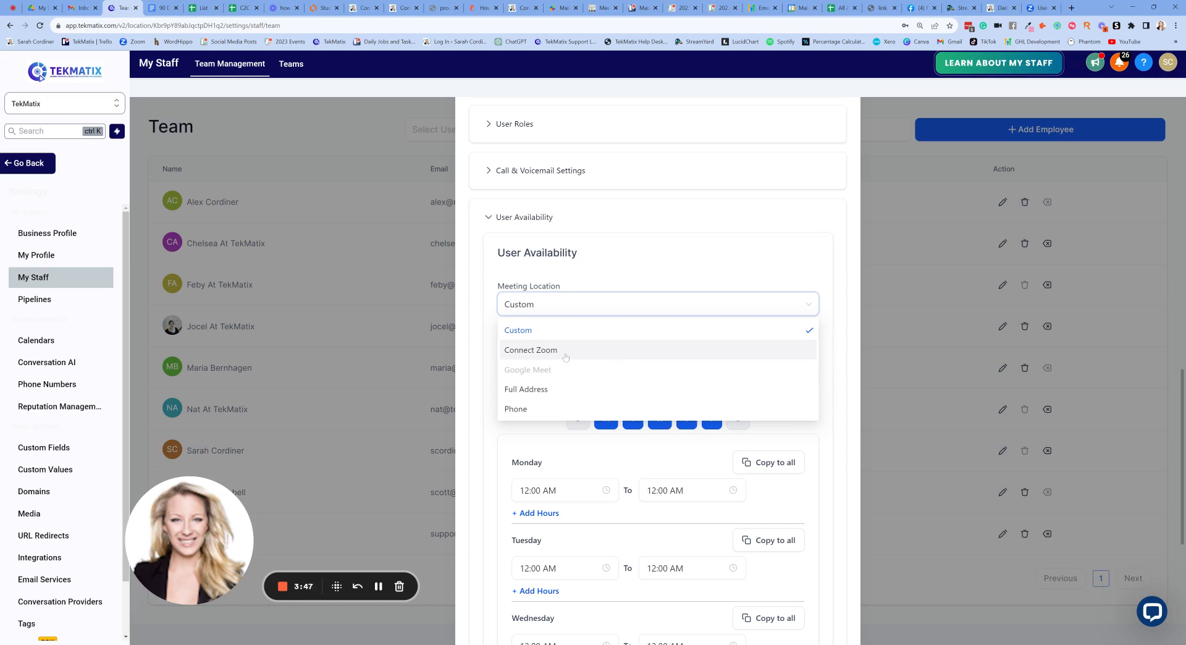
left_click(519, 330)
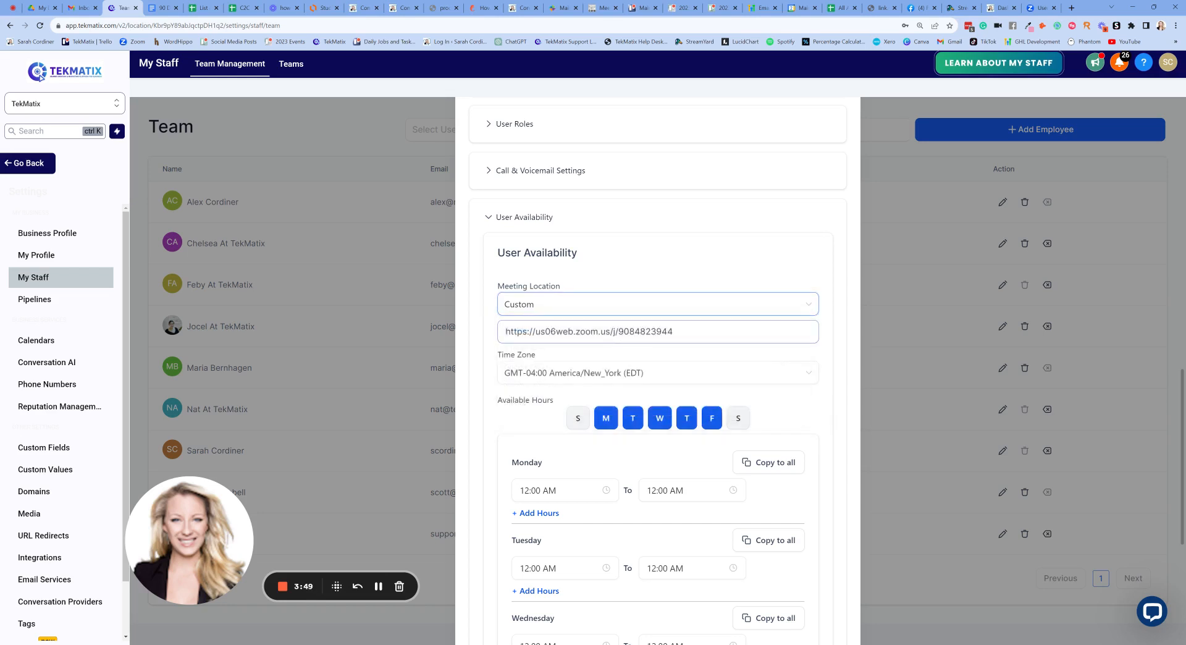
left_click_drag(675, 331, 488, 337)
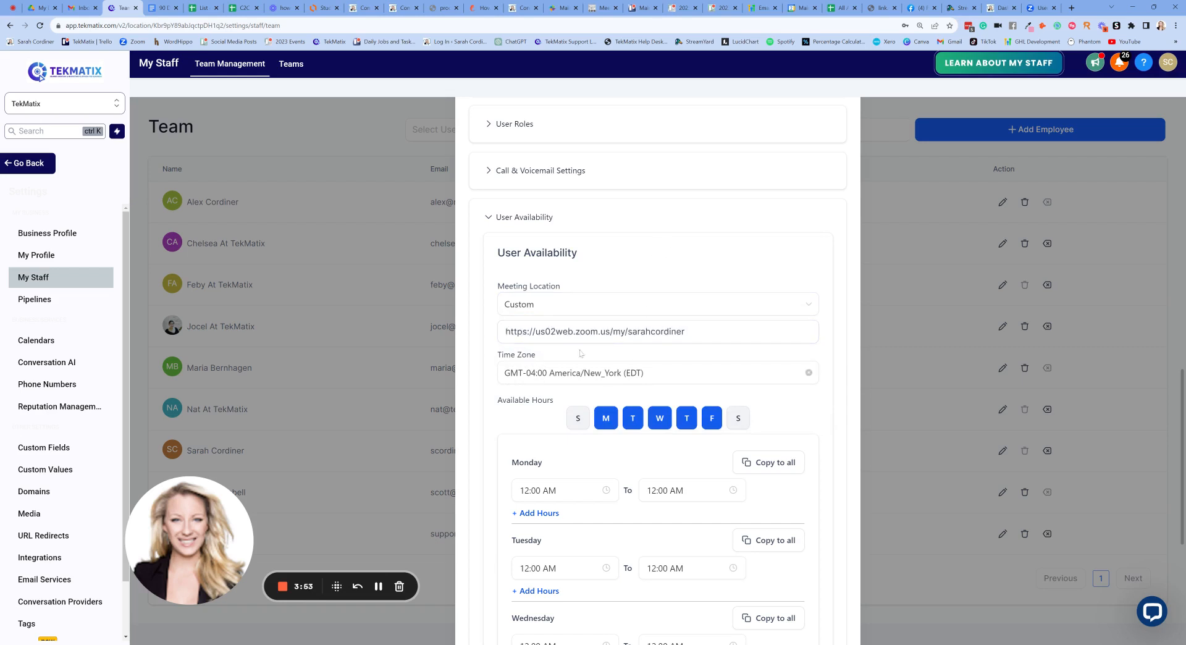
- Choose GMT+08:00 Australia/Perth (AWST) as the staff member's time zone
scroll(732, 319, "down", 1)
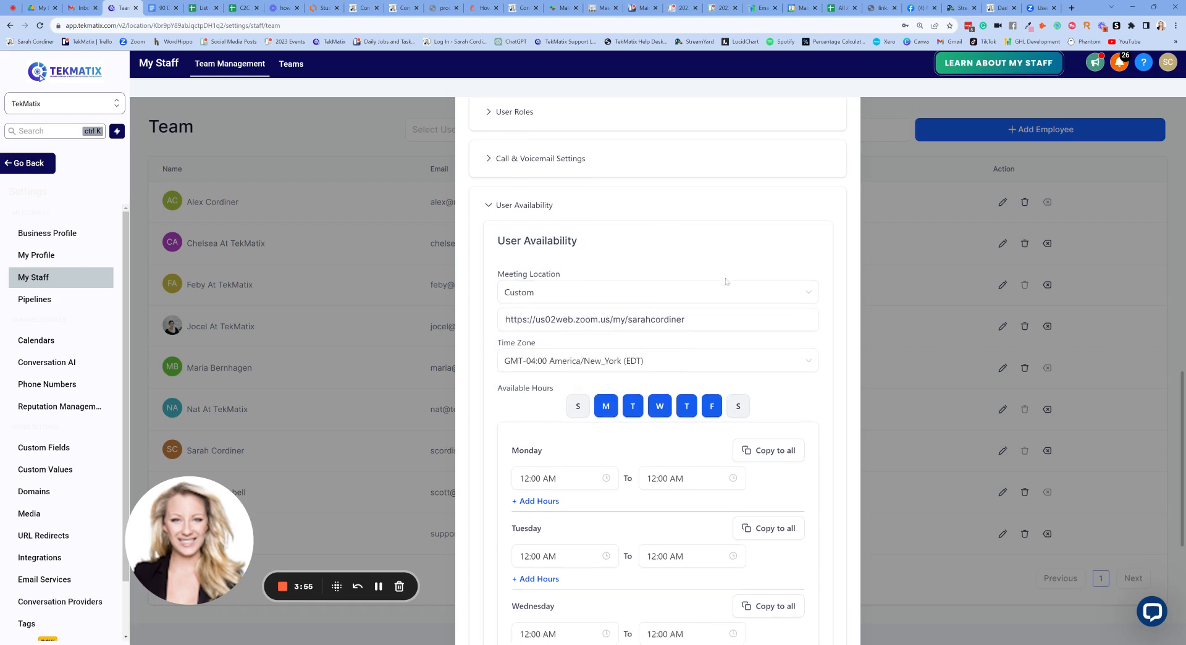
left_click(710, 328)
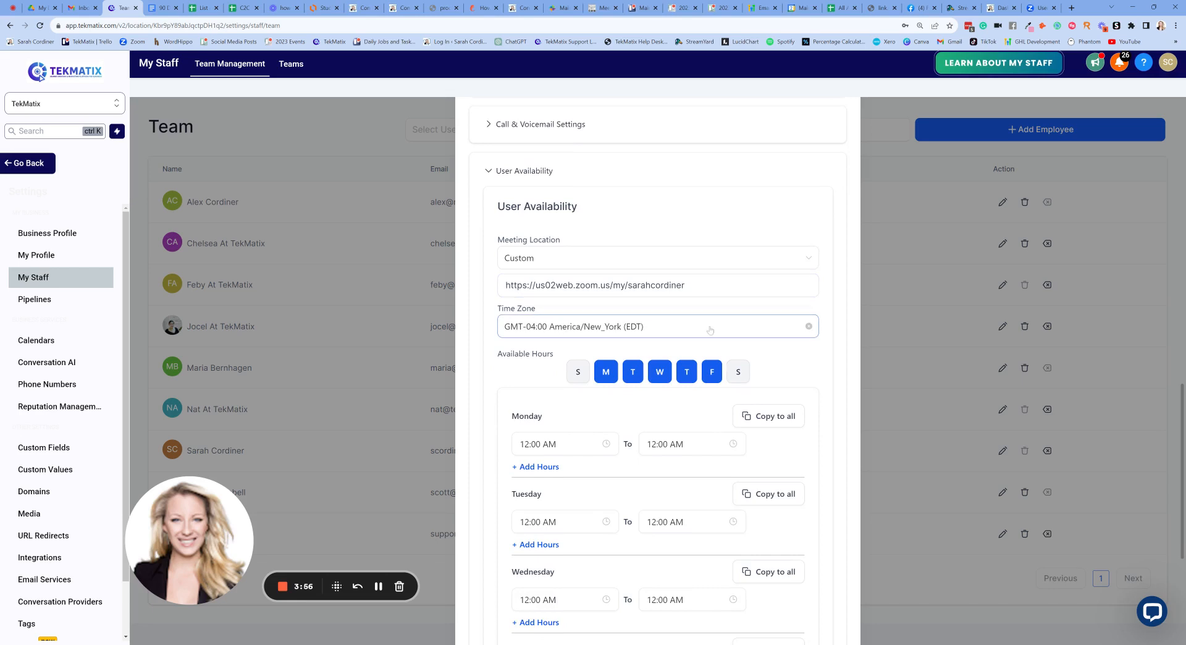
left_click(648, 329)
scroll(661, 412, "down", 2)
scroll(661, 412, "down", 5)
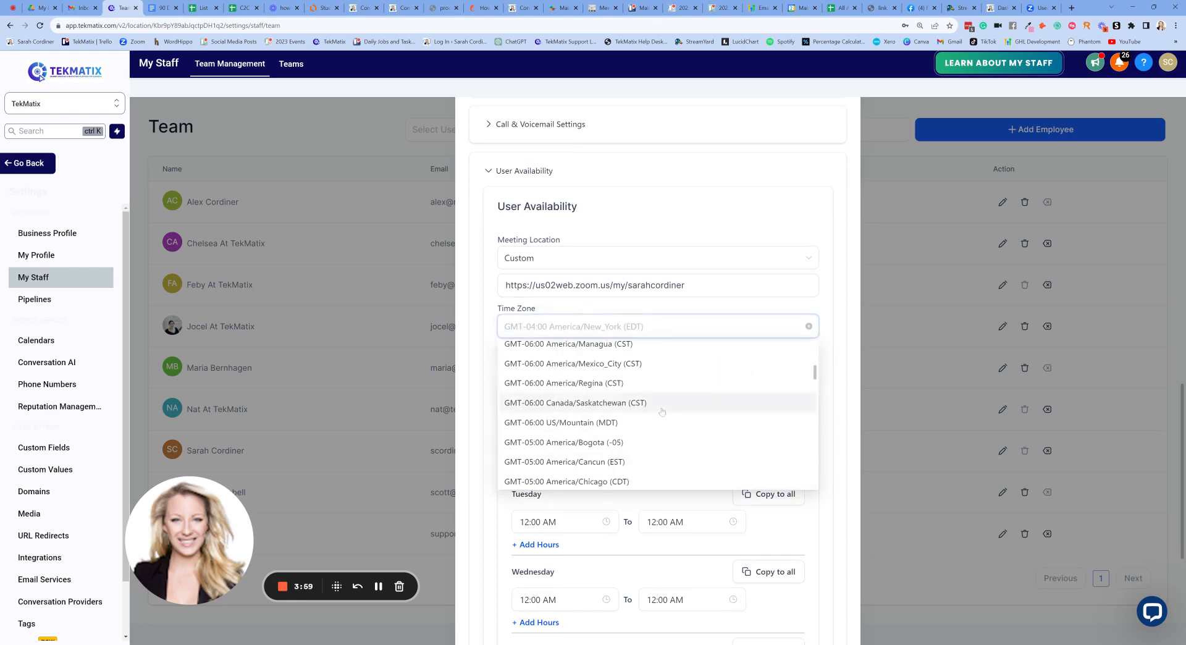
scroll(662, 412, "down", 8)
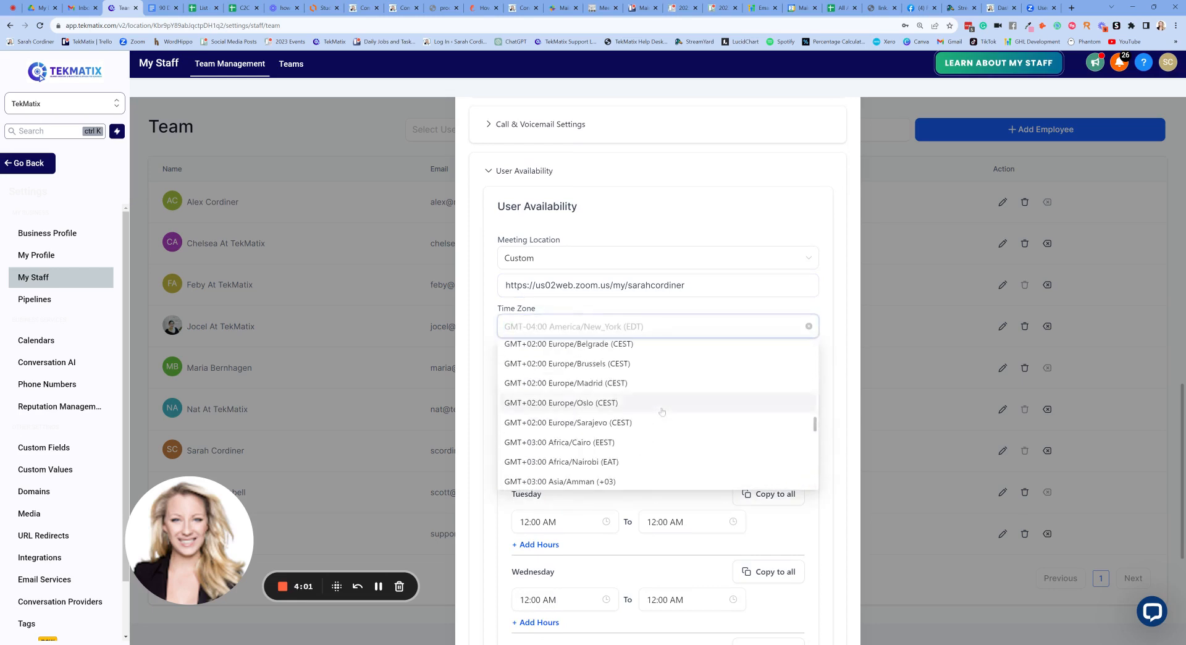
scroll(661, 412, "down", 8)
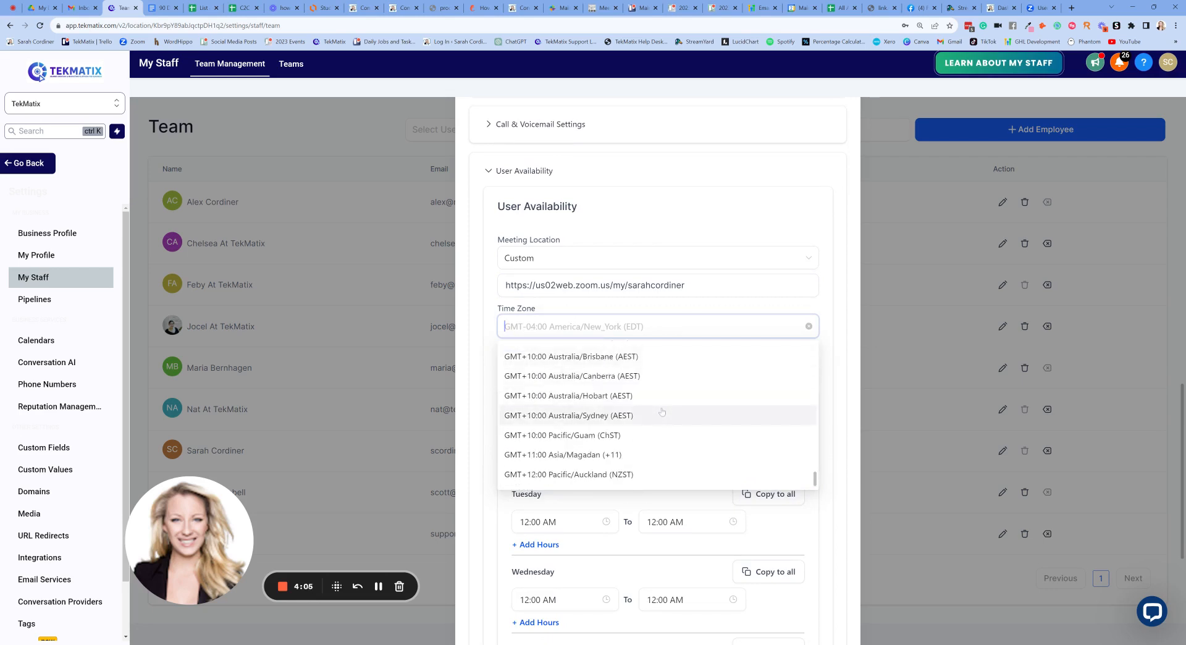
scroll(587, 410, "up", 3)
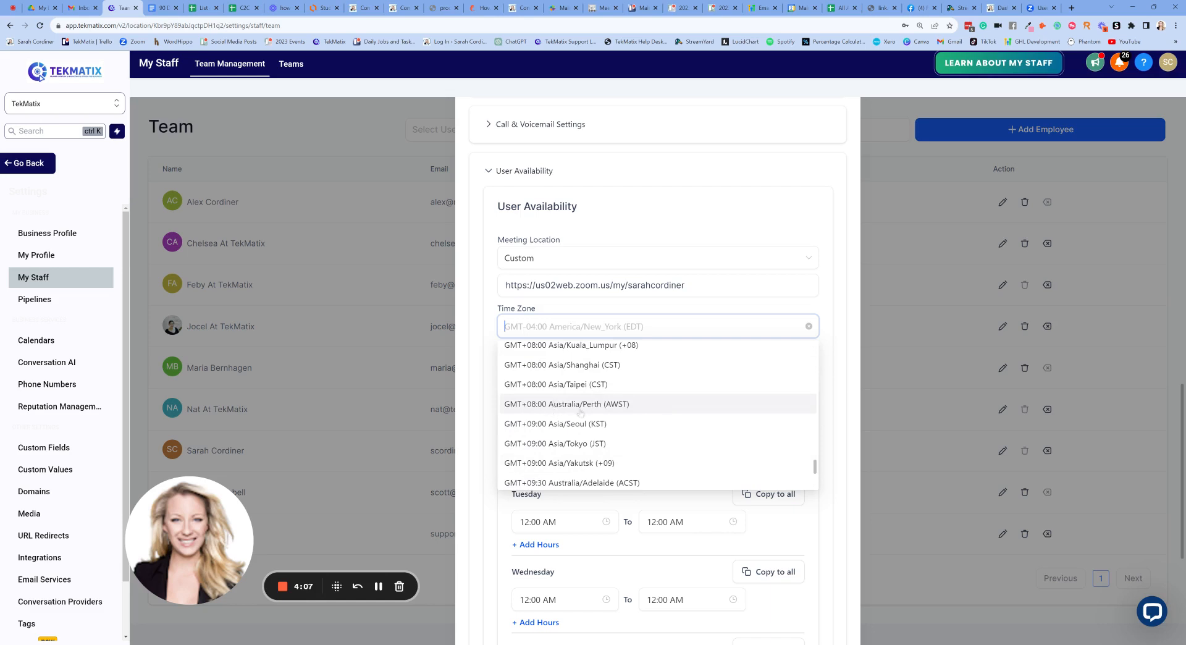
left_click(556, 404)
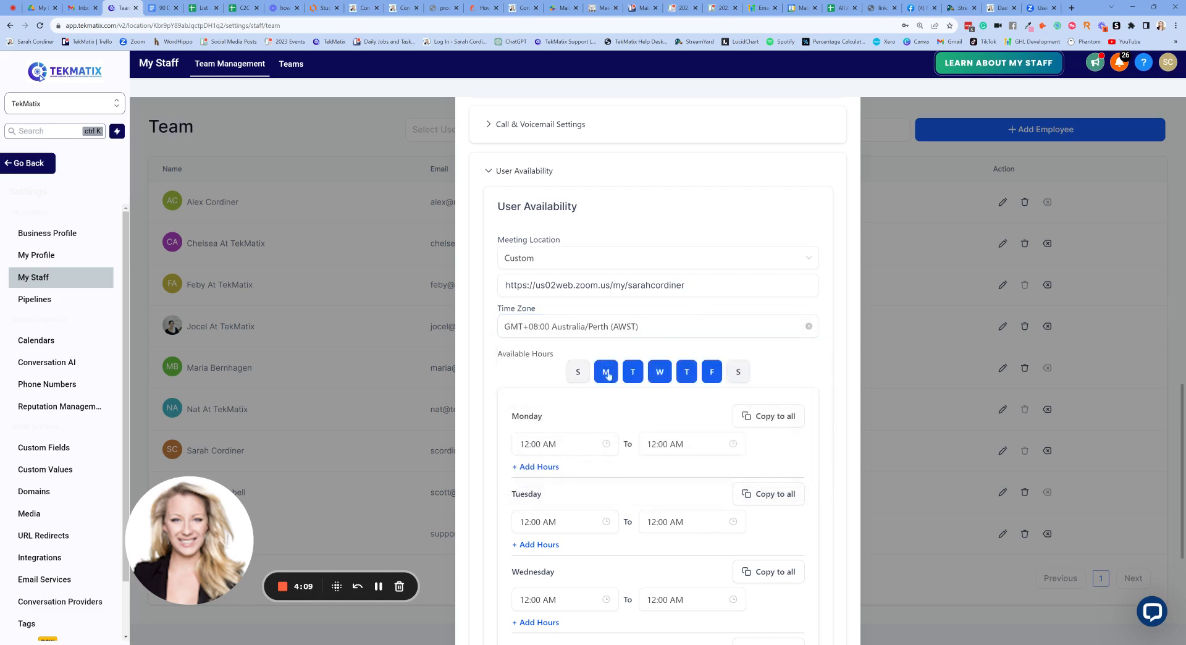
- Remove Monday and Friday from available days and set Tuesday's start to 09:00 AM
scroll(618, 284, "down", 2)
left_click(618, 279)
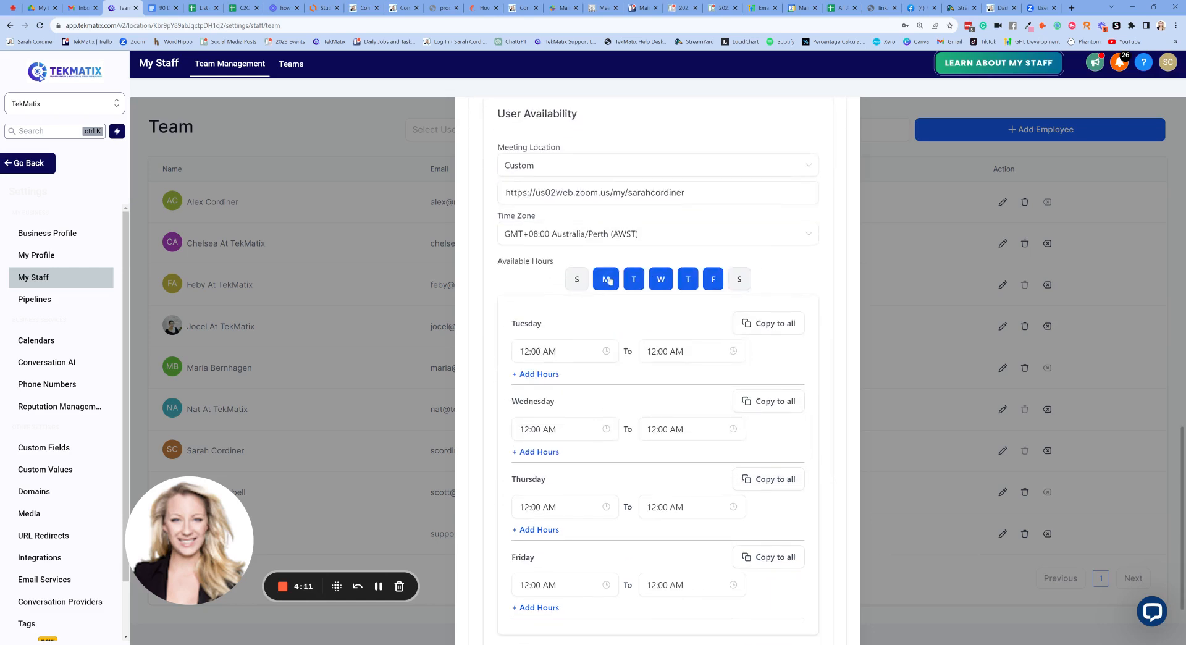
left_click(715, 279)
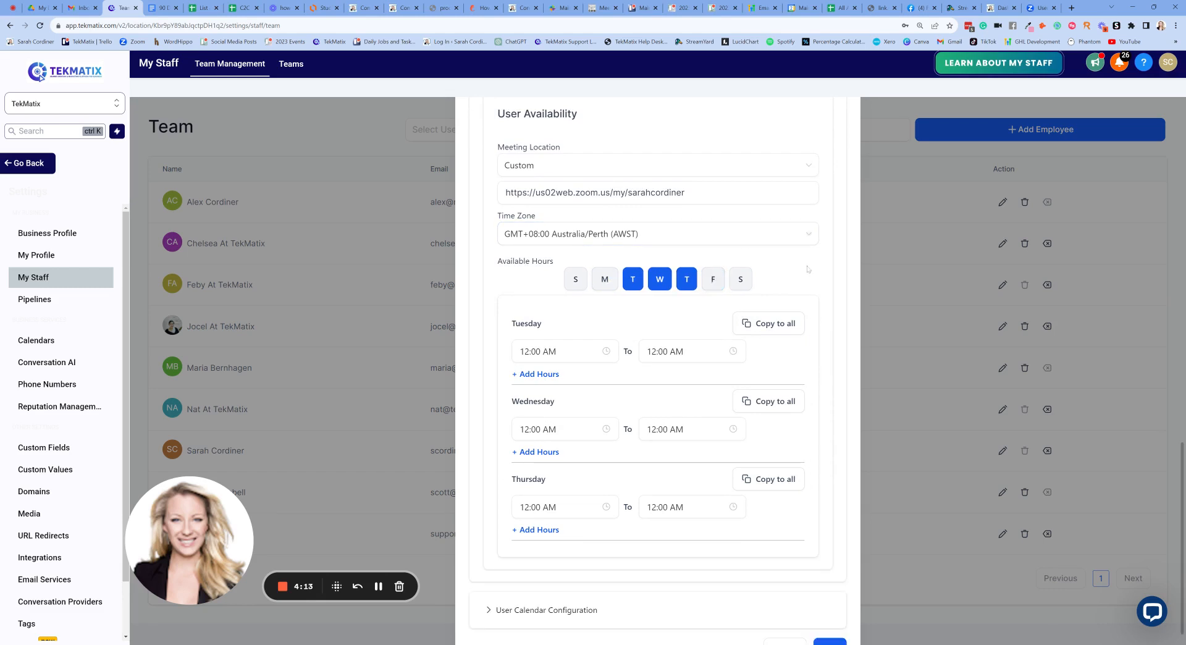
scroll(618, 309, "down", 1)
left_click(556, 321)
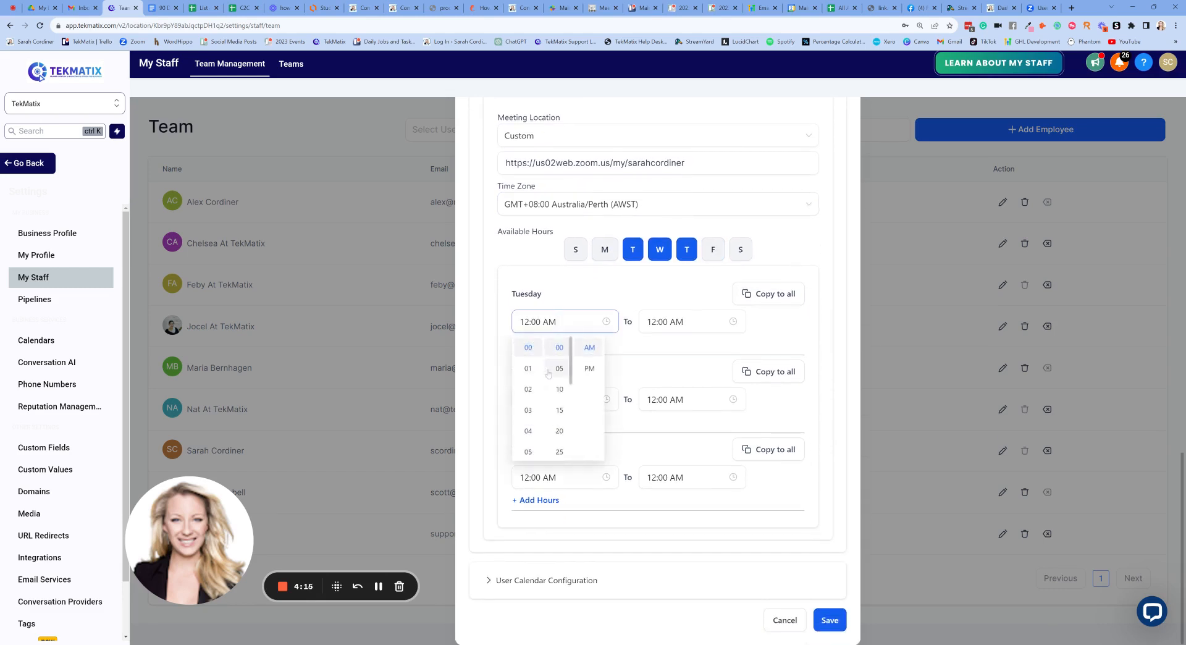
scroll(520, 412, "down", 1)
scroll(520, 413, "down", 3)
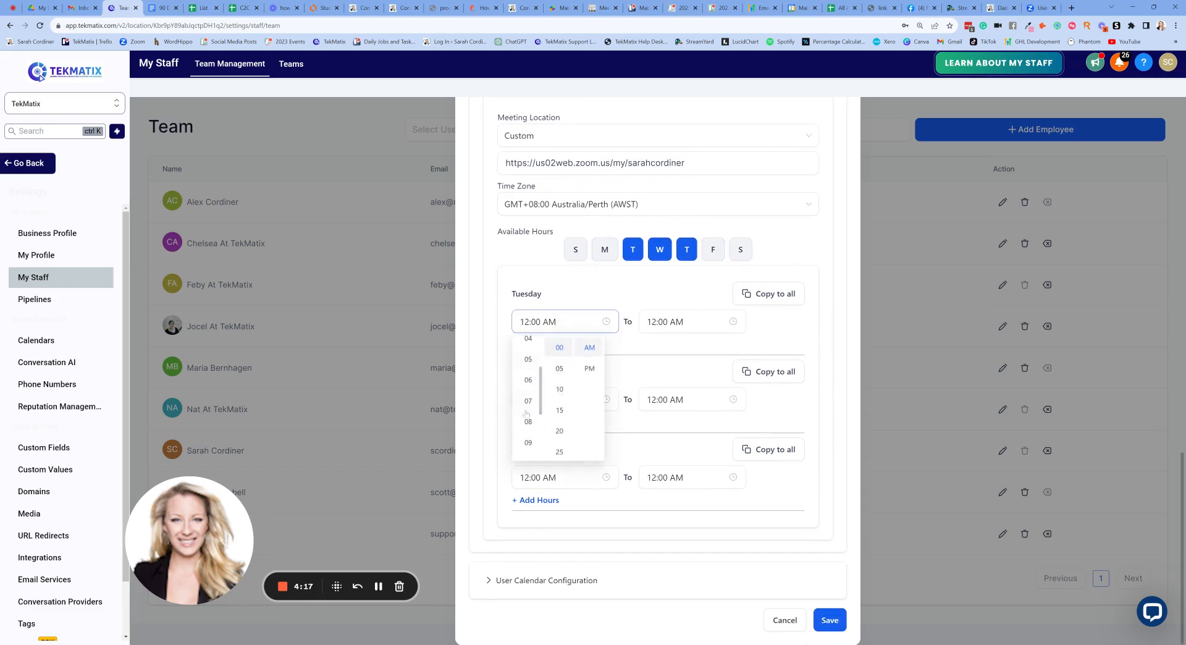
left_click(533, 398)
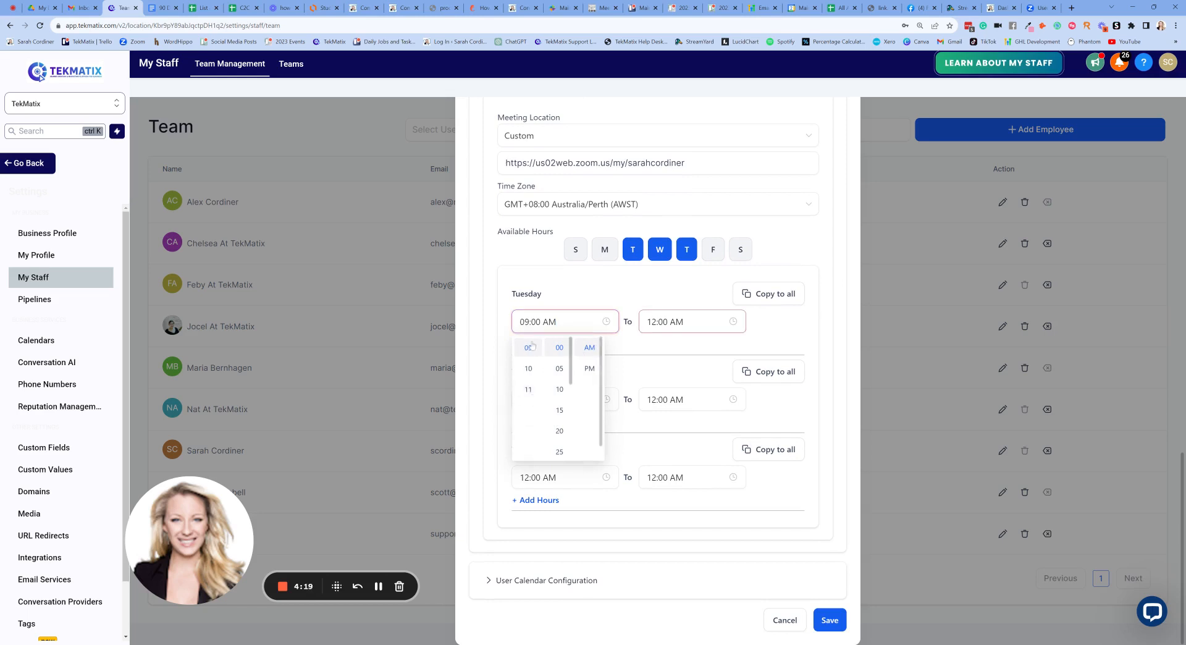
- Set Tuesday's end to 01:45 PM, copy those hours to all days and save the user
left_click(680, 322)
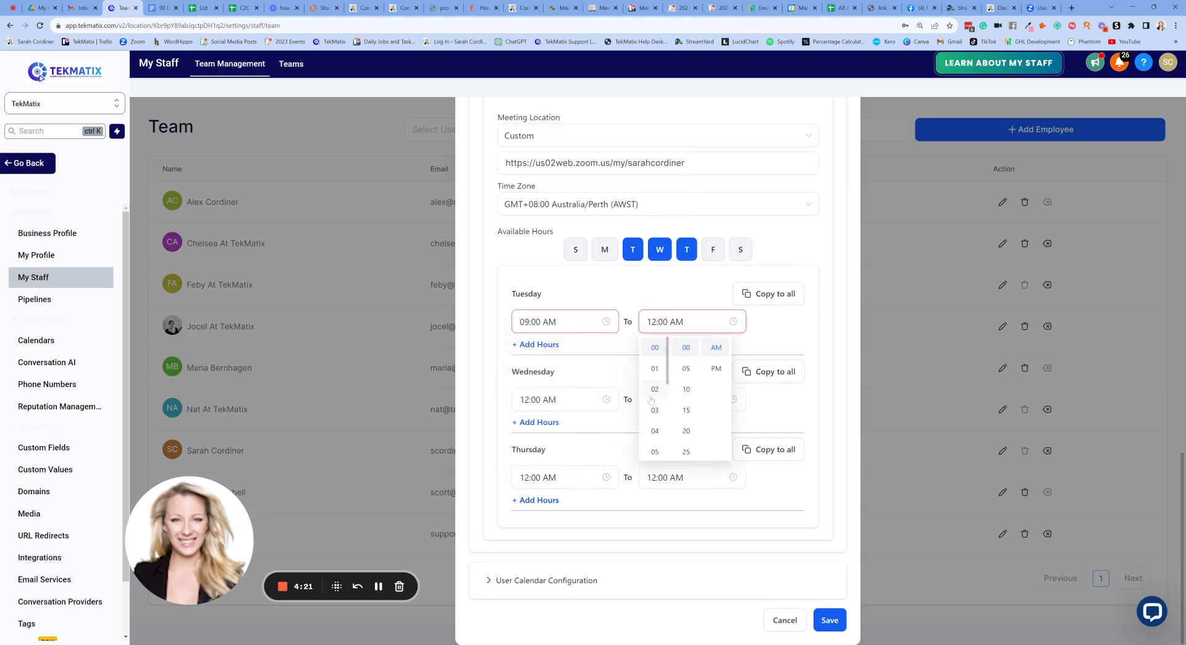
left_click(657, 369)
scroll(686, 396, "down", 3)
left_click(683, 445)
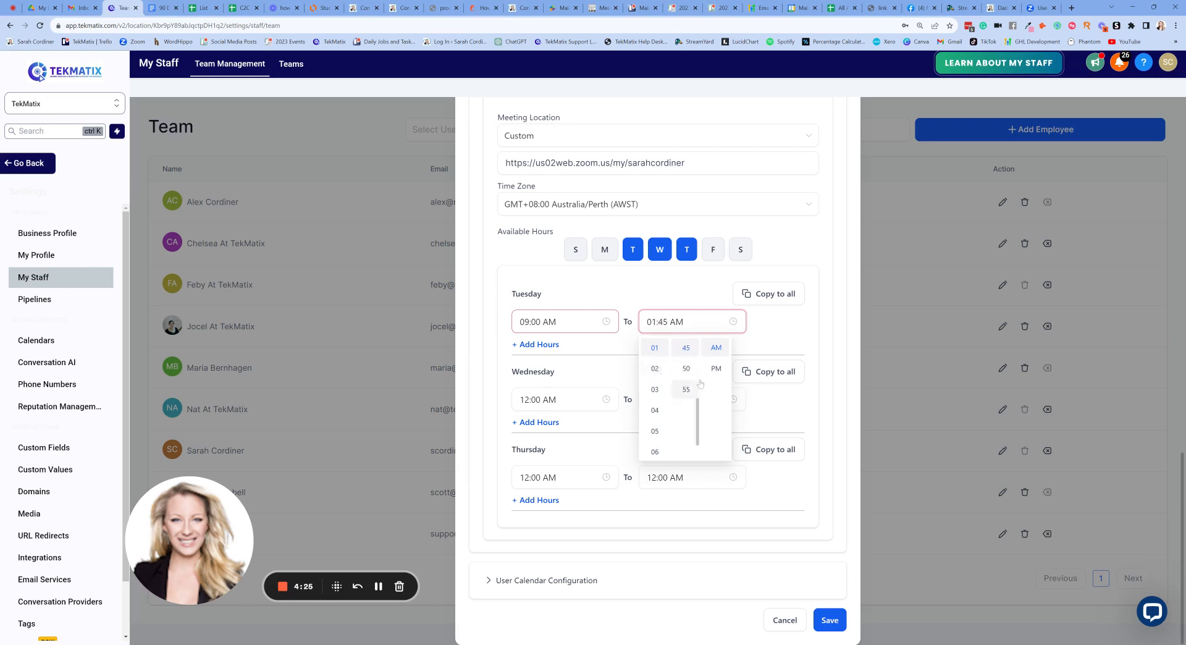
left_click(716, 368)
left_click(774, 323)
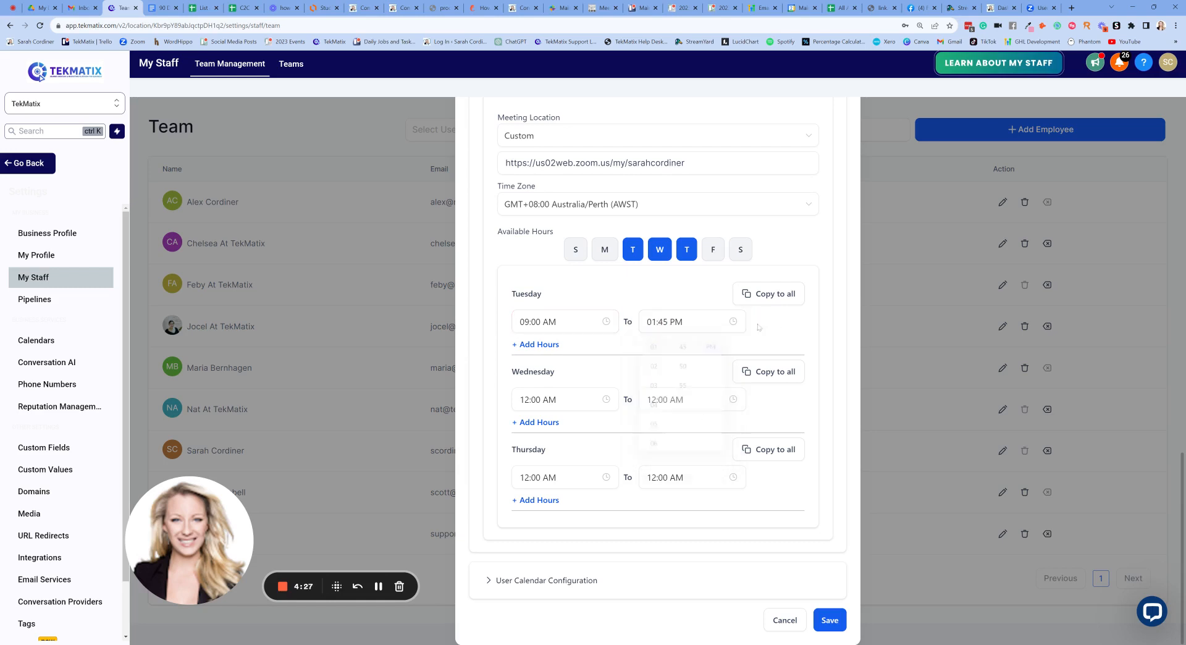
left_click(779, 299)
left_click(829, 620)
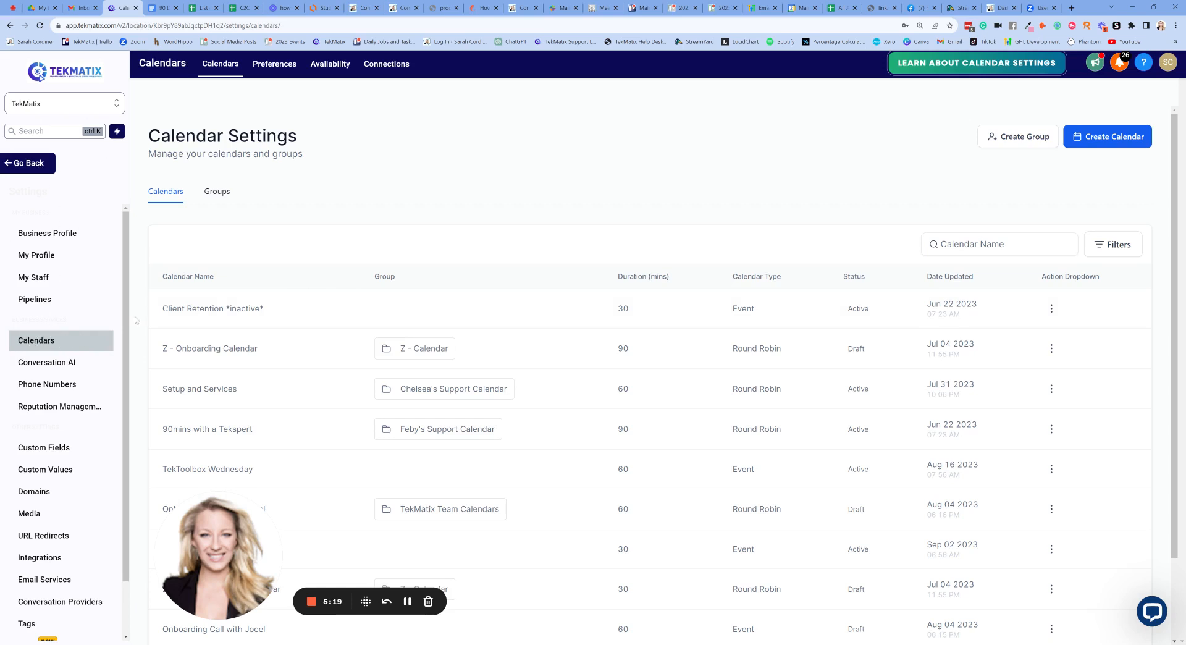
- Go back from settings to the Calendars week view for 28 Aug – 3 Sep
left_click(29, 164)
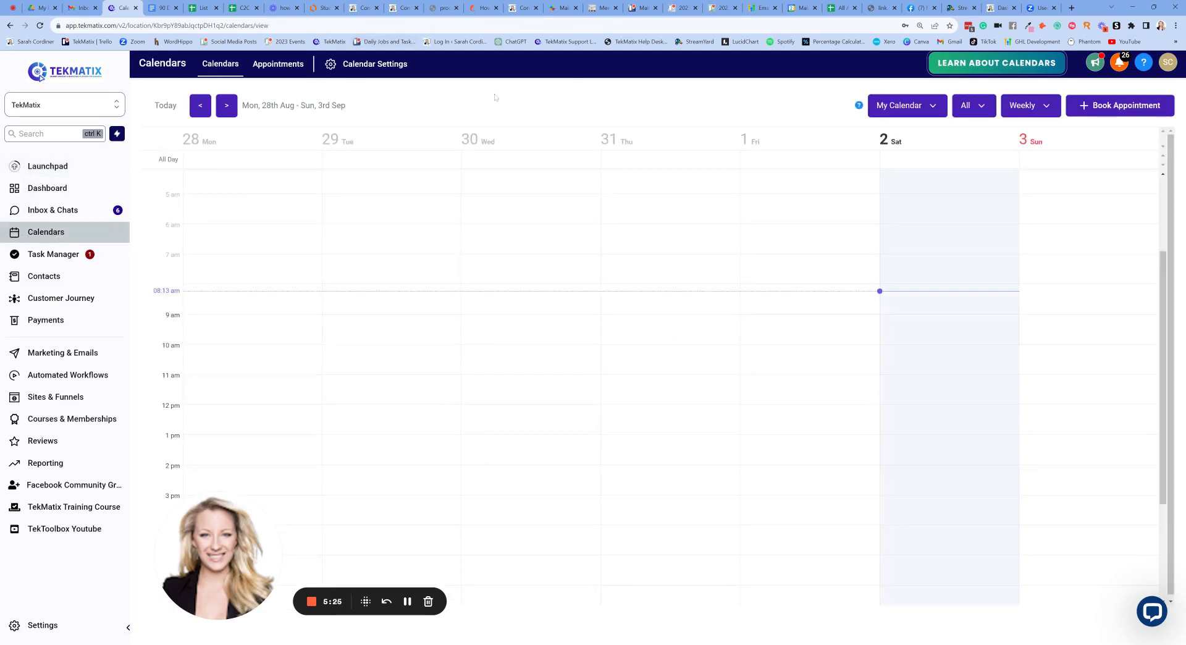
- Browse the My Calendar dropdown, then open Calendar Settings to list existing calendars
left_click(933, 108)
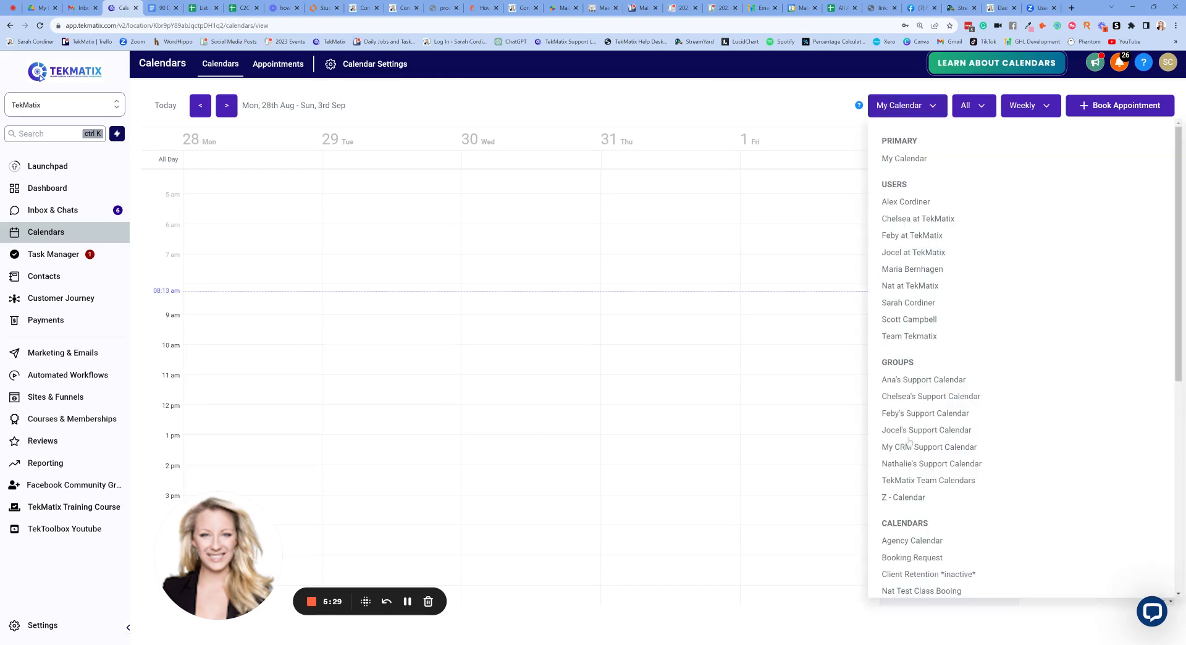
scroll(953, 278, "down", 3)
scroll(954, 278, "down", 4)
scroll(954, 278, "up", 3)
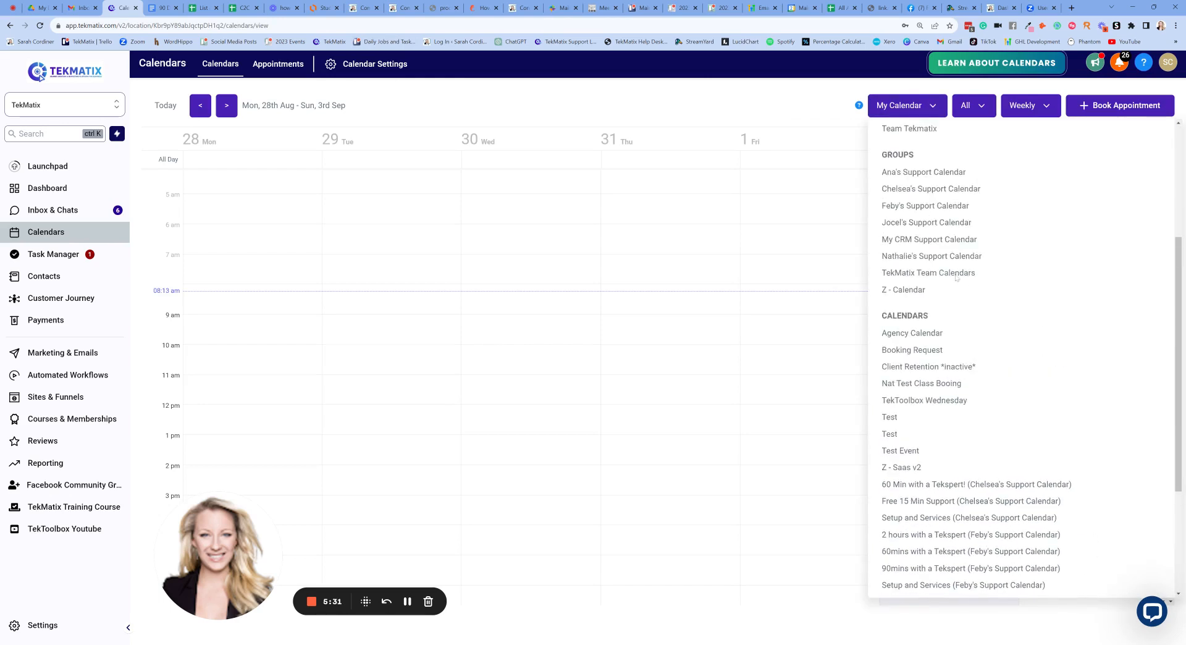
scroll(955, 278, "down", 3)
scroll(954, 278, "up", 5)
scroll(954, 278, "up", 3)
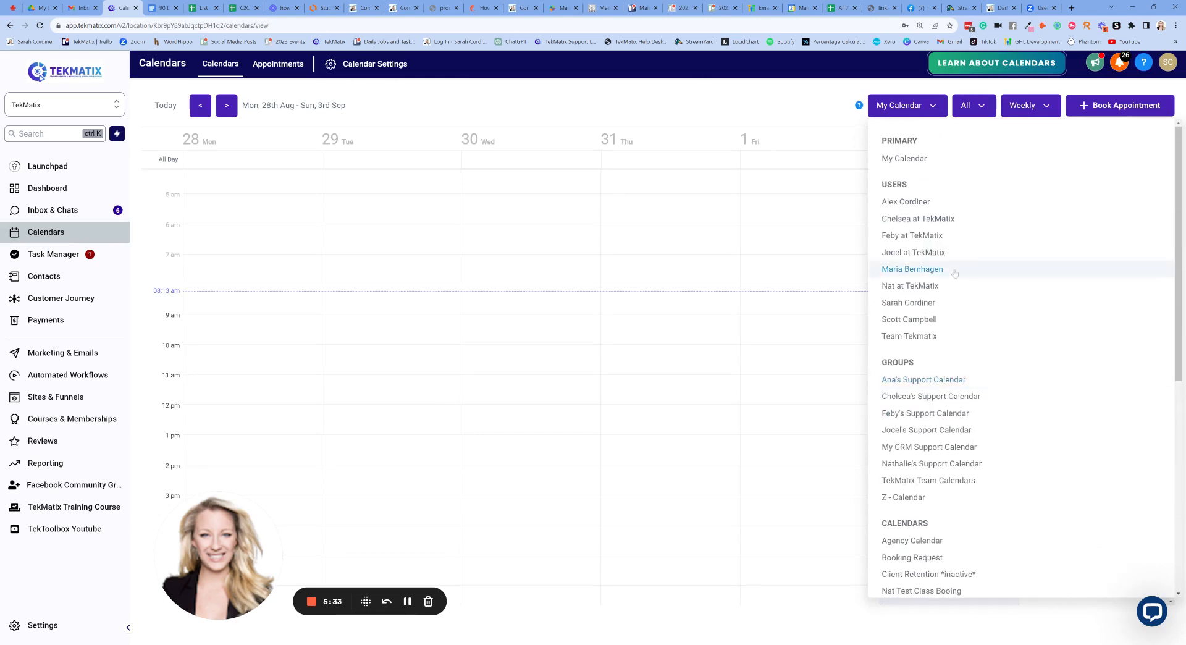
left_click(406, 603)
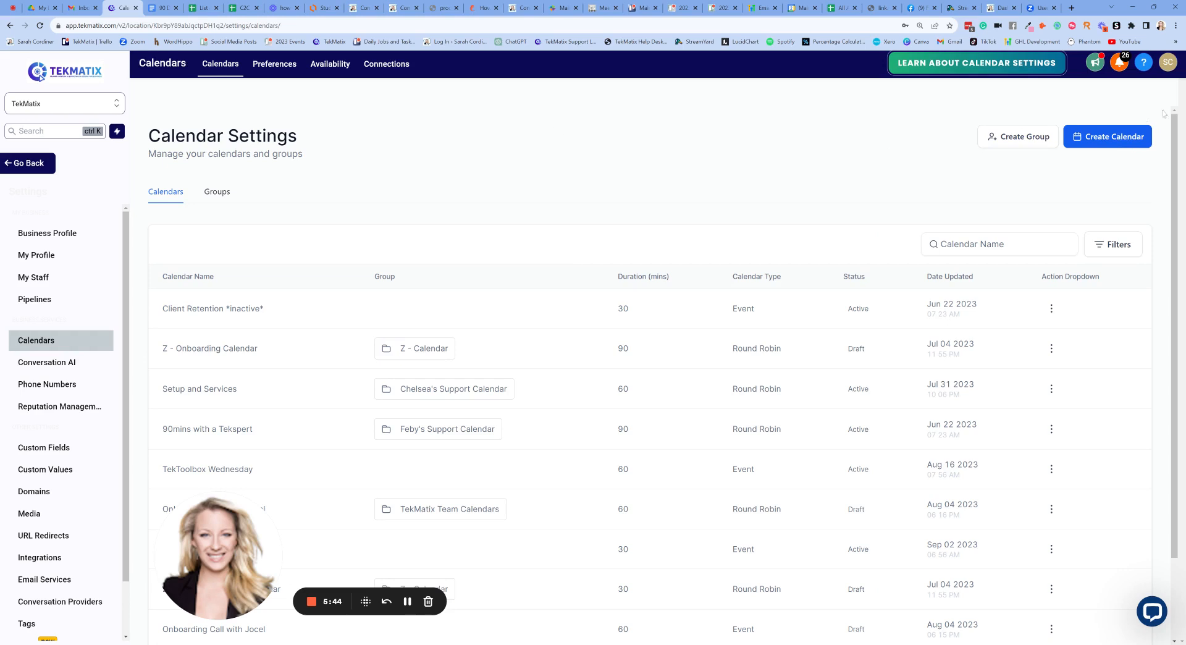
- View the Create Calendar scheduling types, then switch to the booking page tab
left_click(1106, 141)
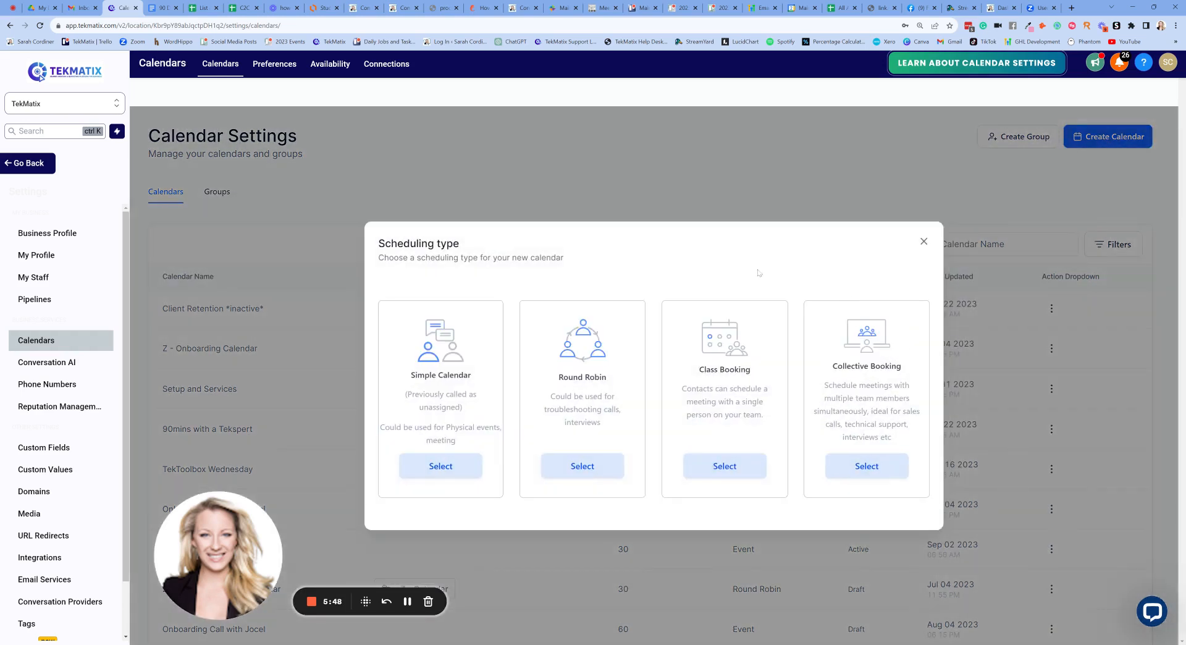
left_click(882, 7)
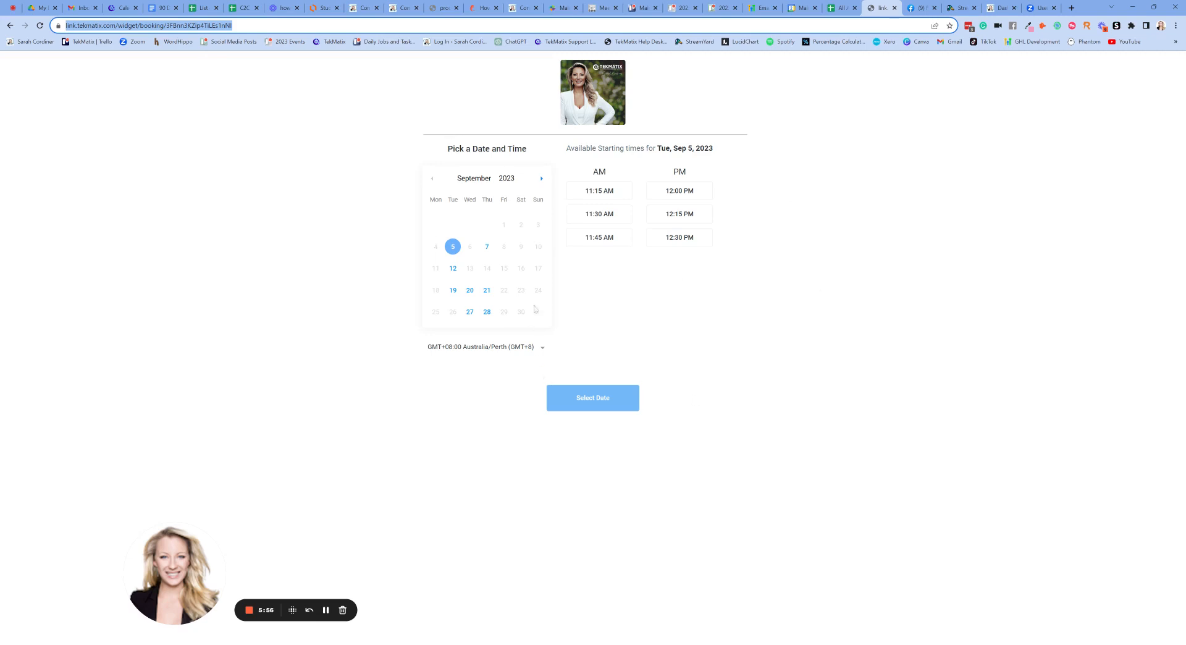
- View the open booking slots for Sep 7, 12, 20 and 21, then return to calendar settings
left_click(487, 247)
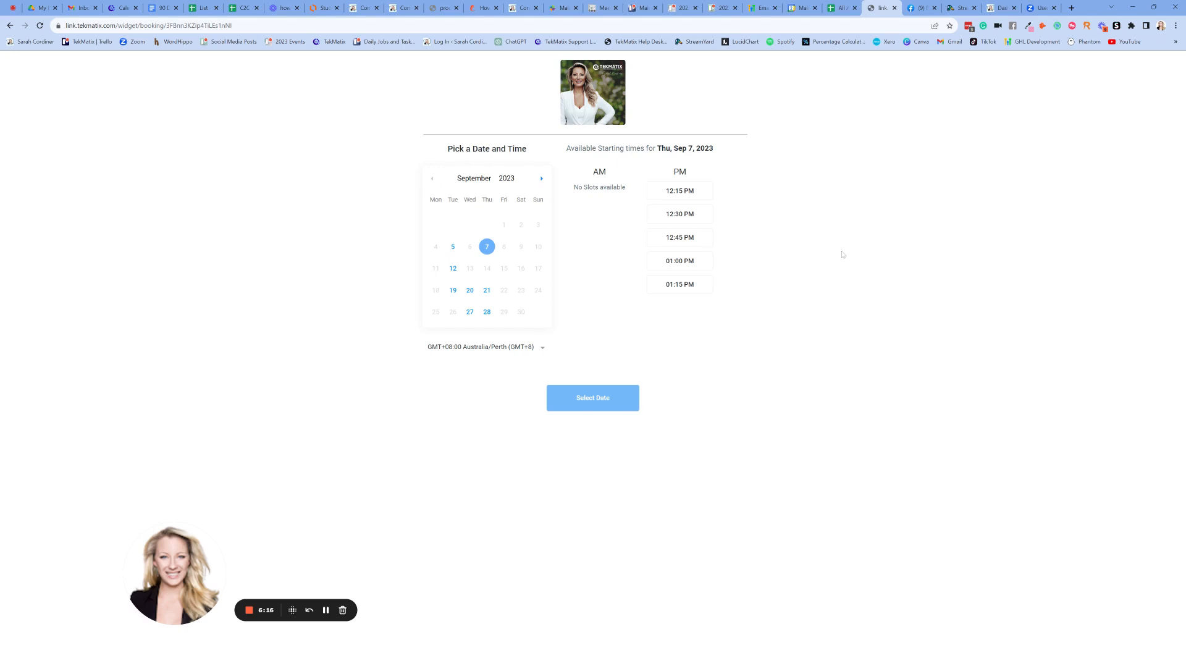
left_click(453, 268)
left_click(469, 290)
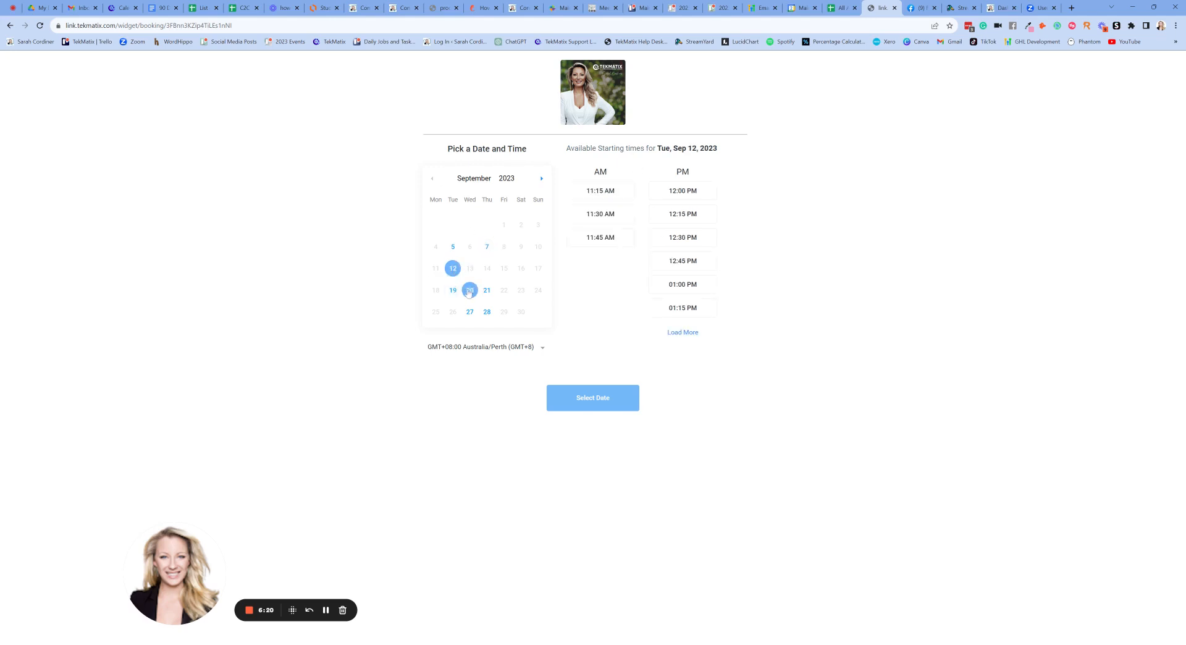
left_click(487, 290)
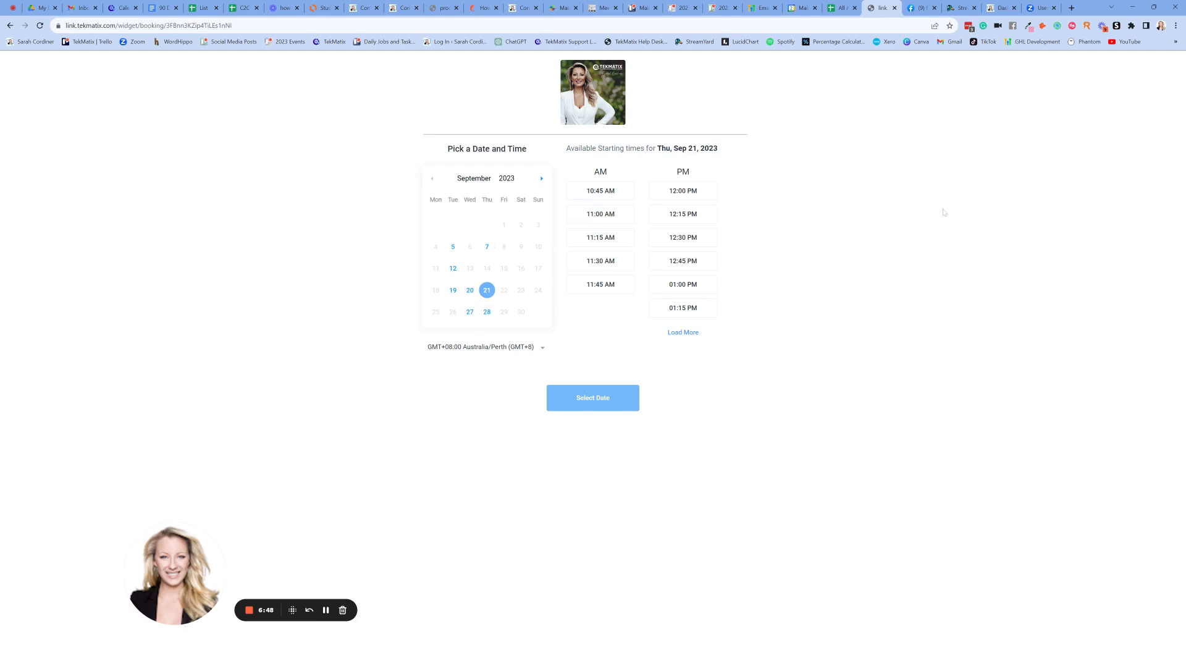
left_click(123, 8)
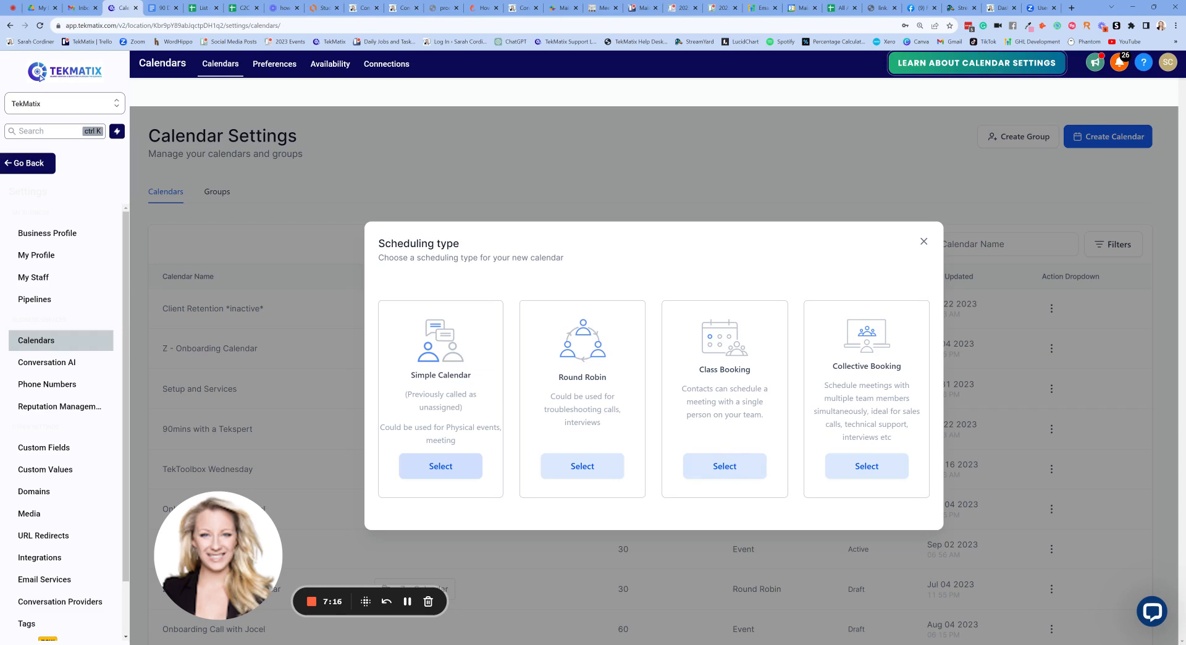
left_click_drag(682, 388, 769, 419)
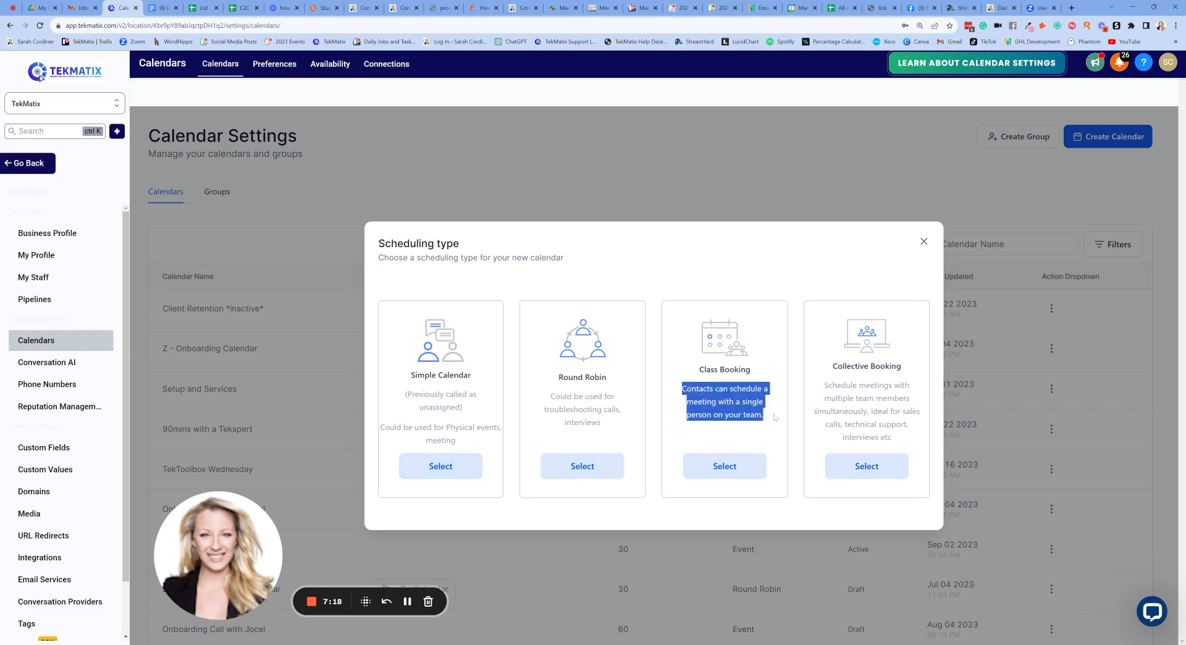
left_click(764, 378)
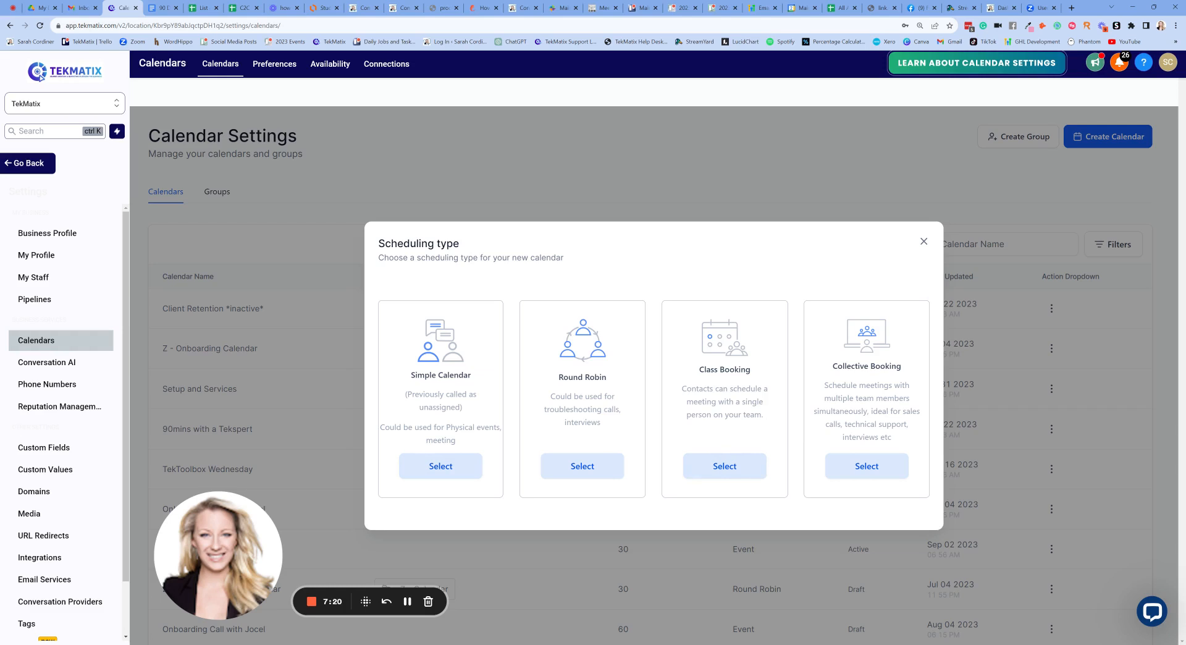
left_click_drag(459, 439, 403, 428)
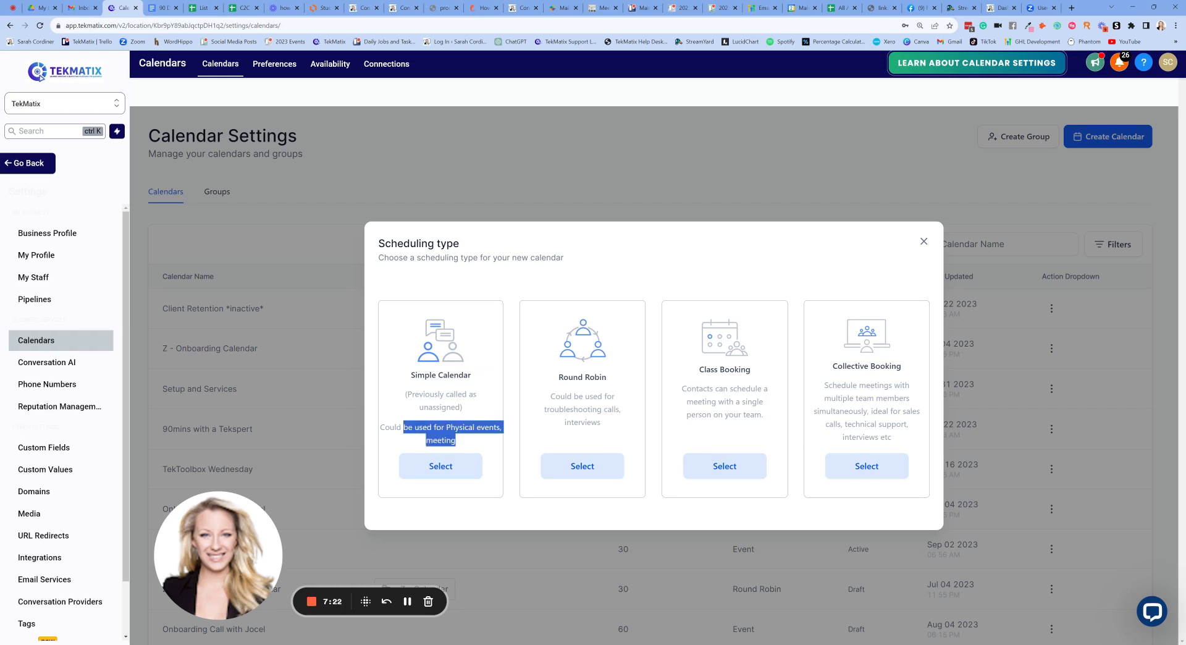
left_click_drag(600, 426, 550, 396)
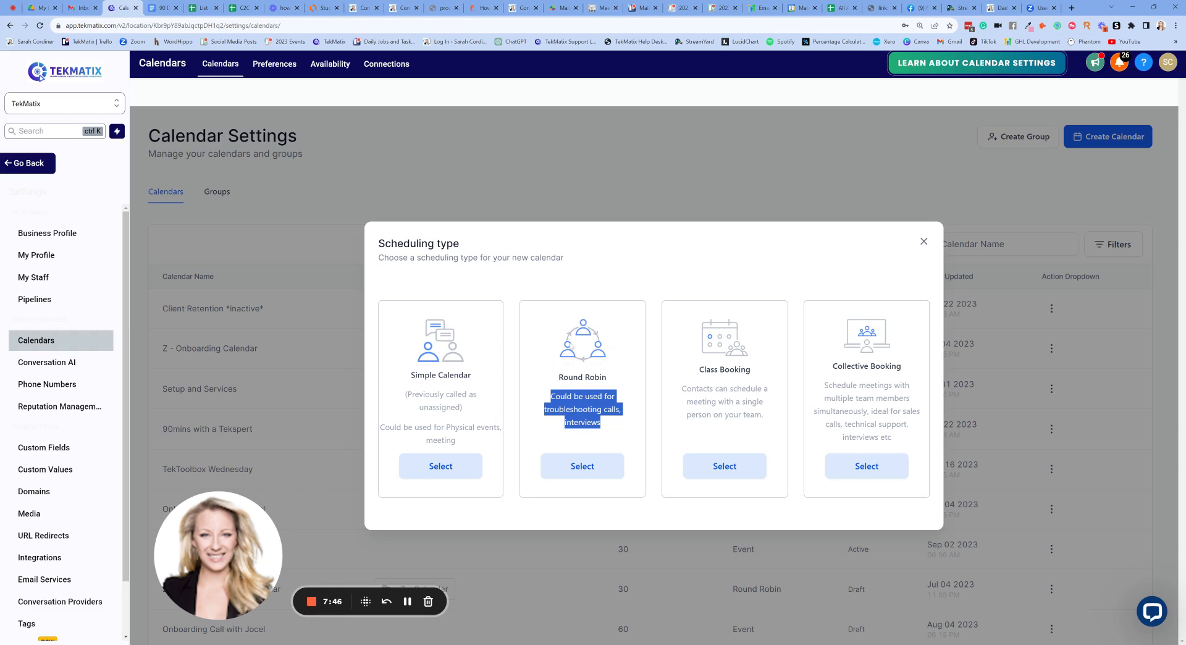
left_click(594, 338)
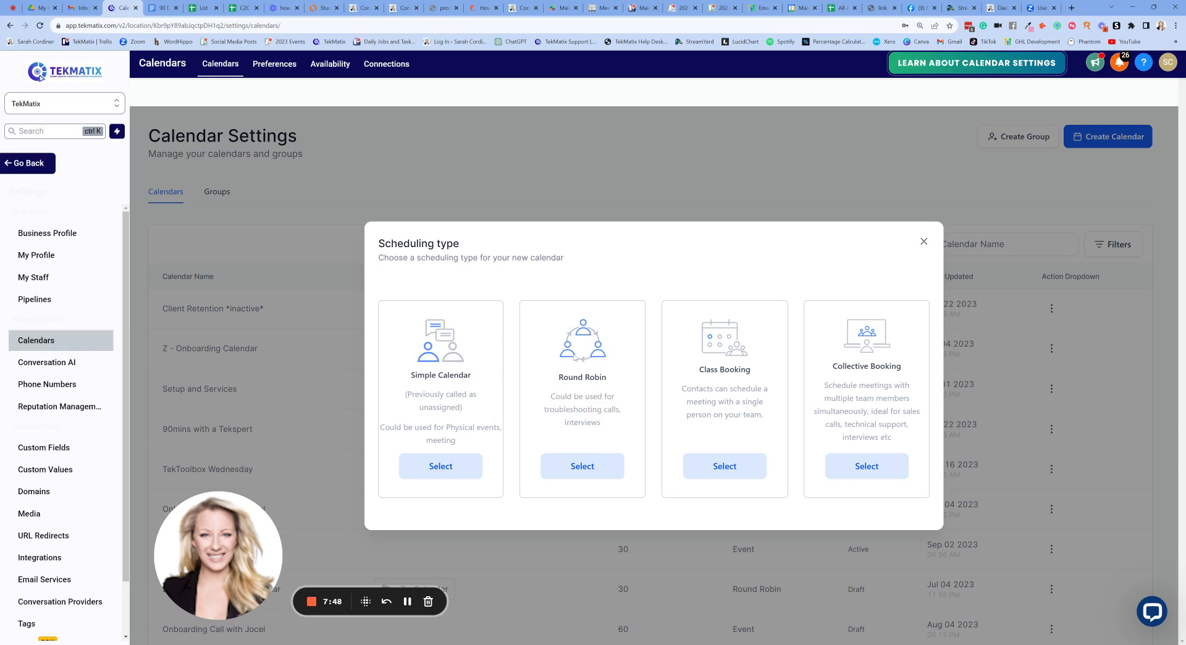
left_click_drag(614, 426, 548, 403)
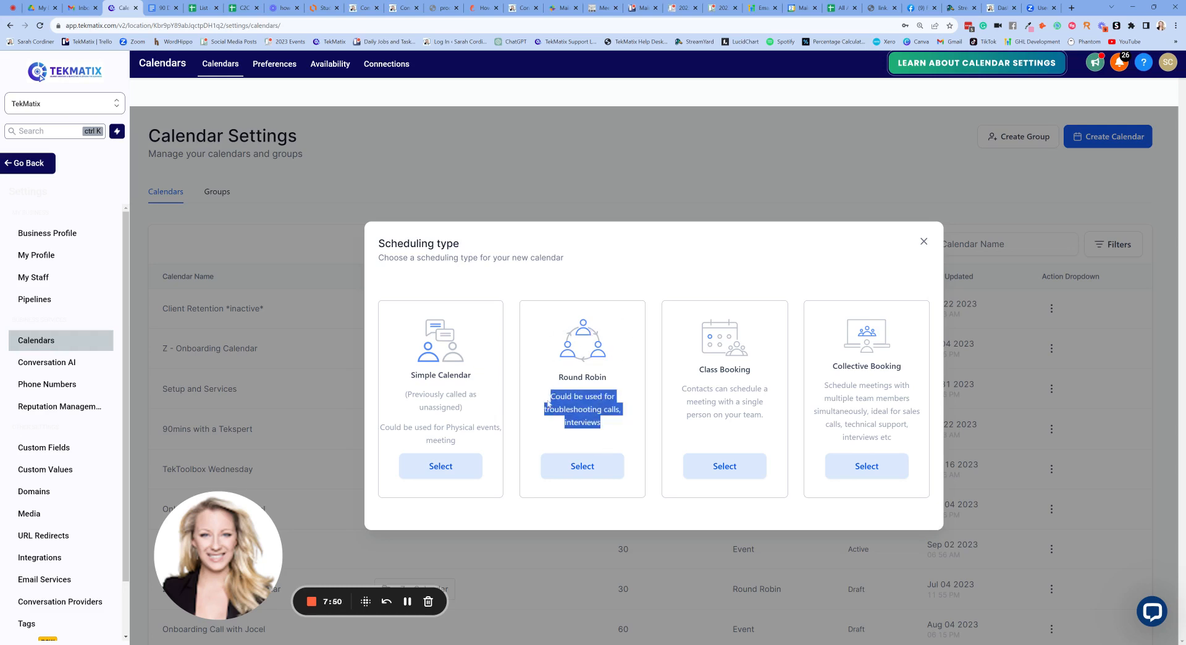
left_click(591, 392)
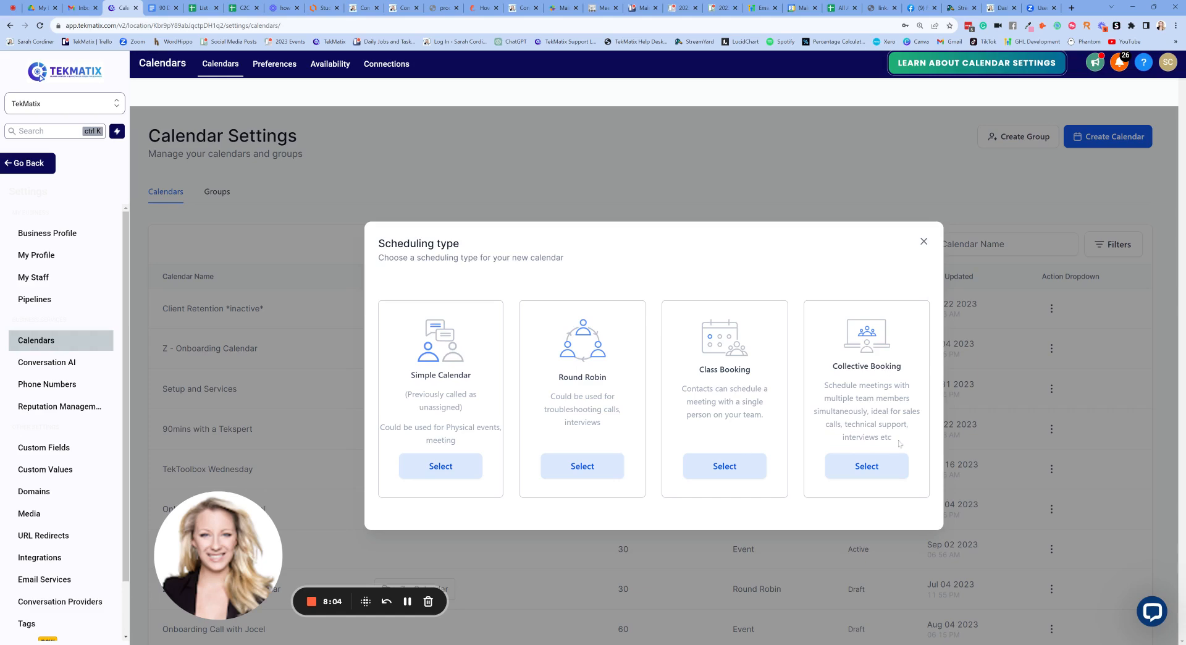
left_click_drag(899, 440, 824, 385)
left_click(824, 386)
- Choose Class Booking and name the calendar 'FREE 15 minute call with' plus the host's name
left_click(737, 468)
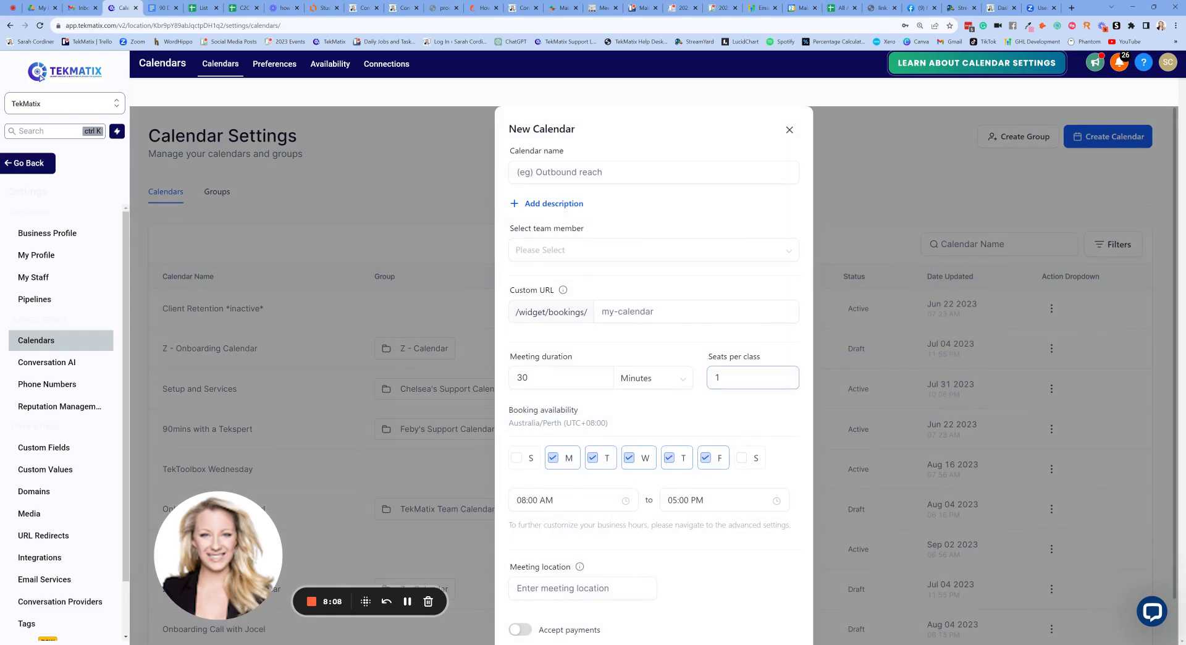
left_click(517, 172)
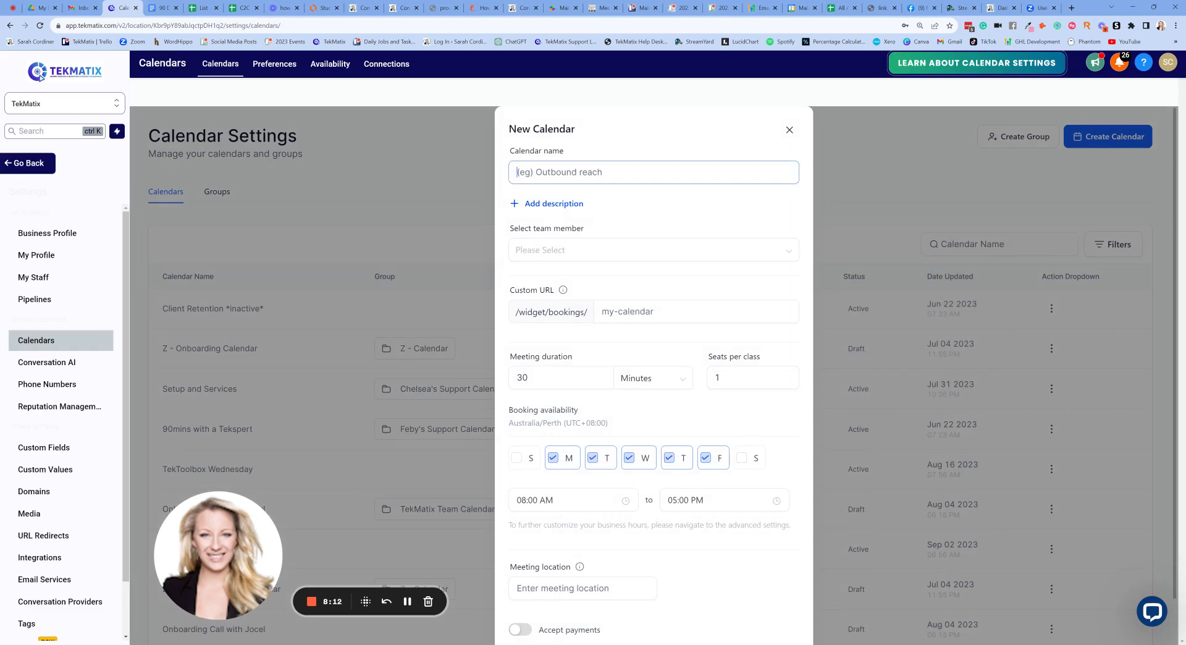
type("15")
type(" min")
type("ute")
type("FREE 15")
type(" minute appointment with")
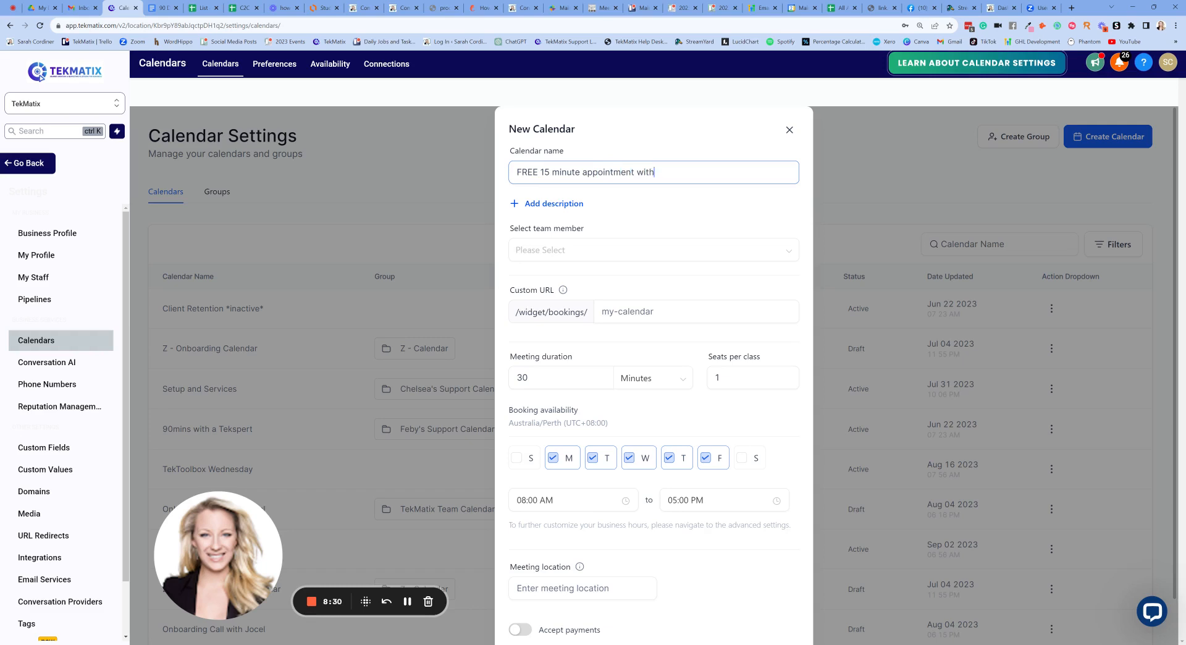
left_click_drag(634, 172, 582, 172)
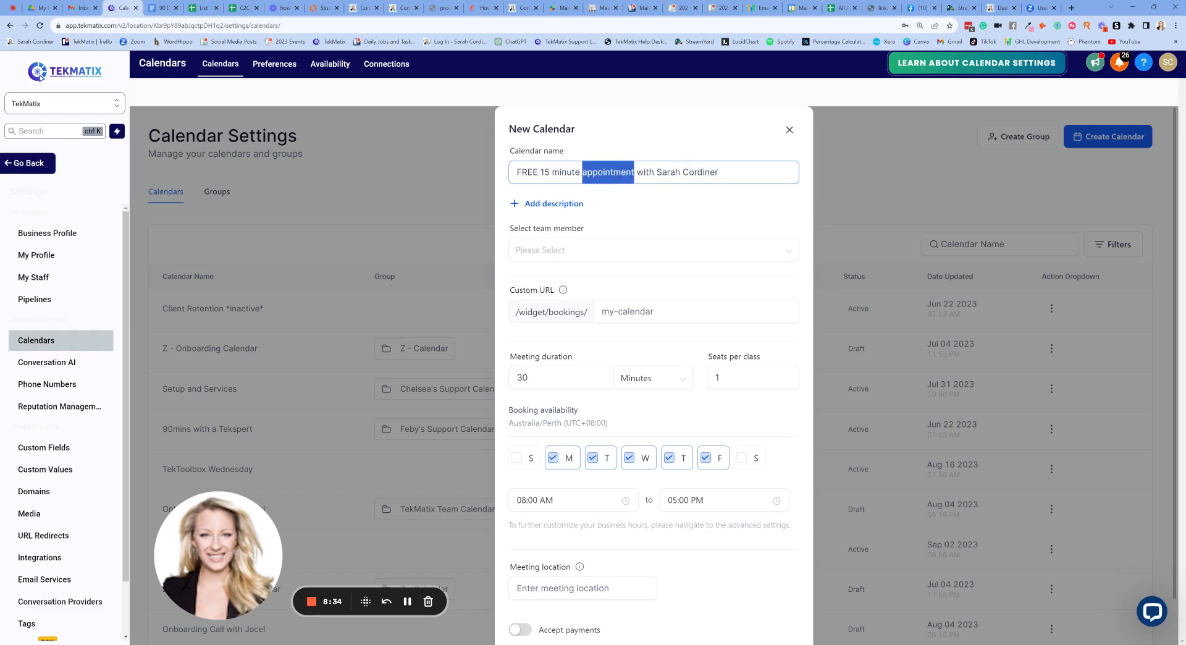
type("call")
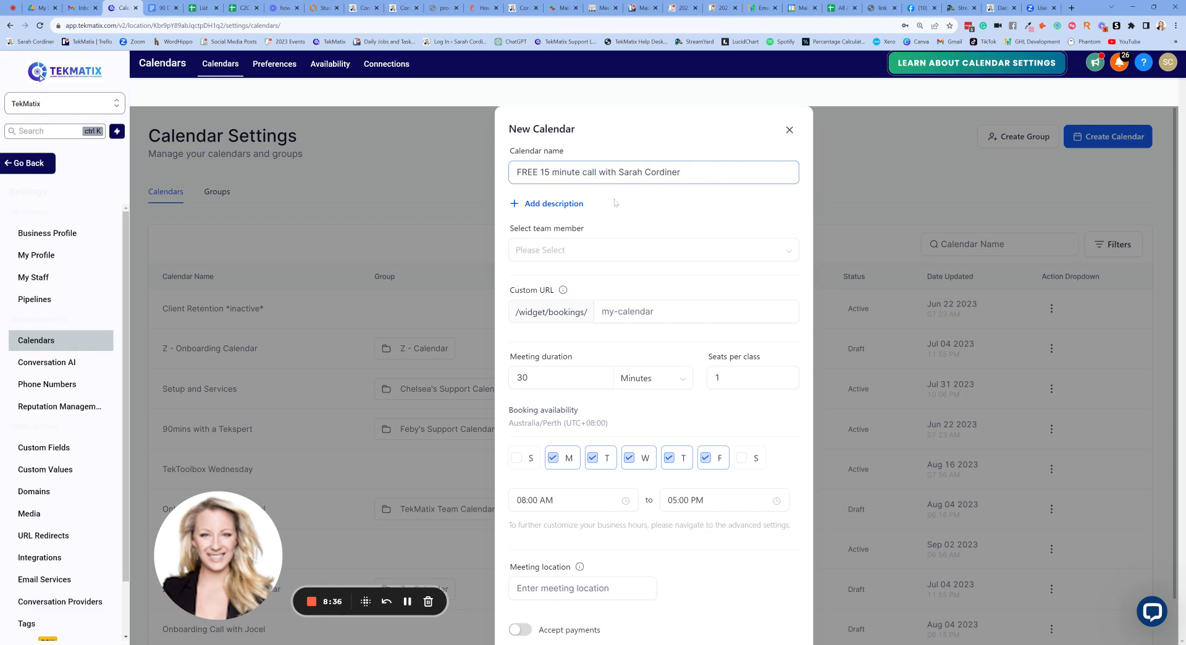
- Copy the calendar name into the Description field
left_click(589, 204)
left_click(566, 207)
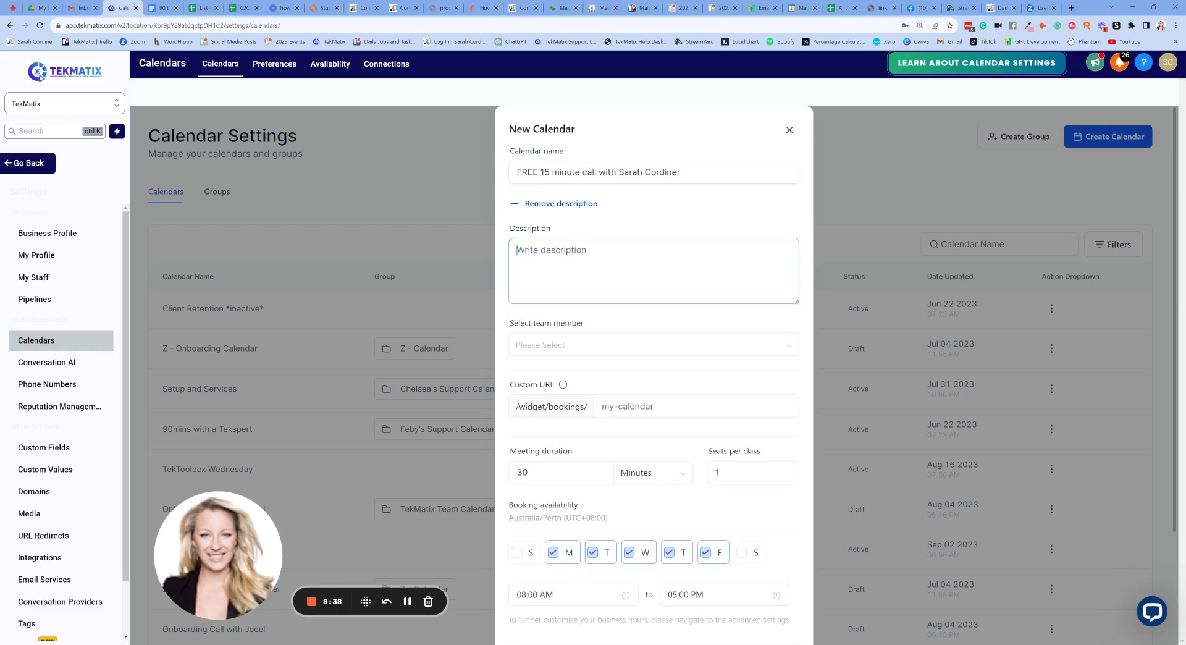
left_click_drag(681, 172, 517, 172)
key("ctrl+c")
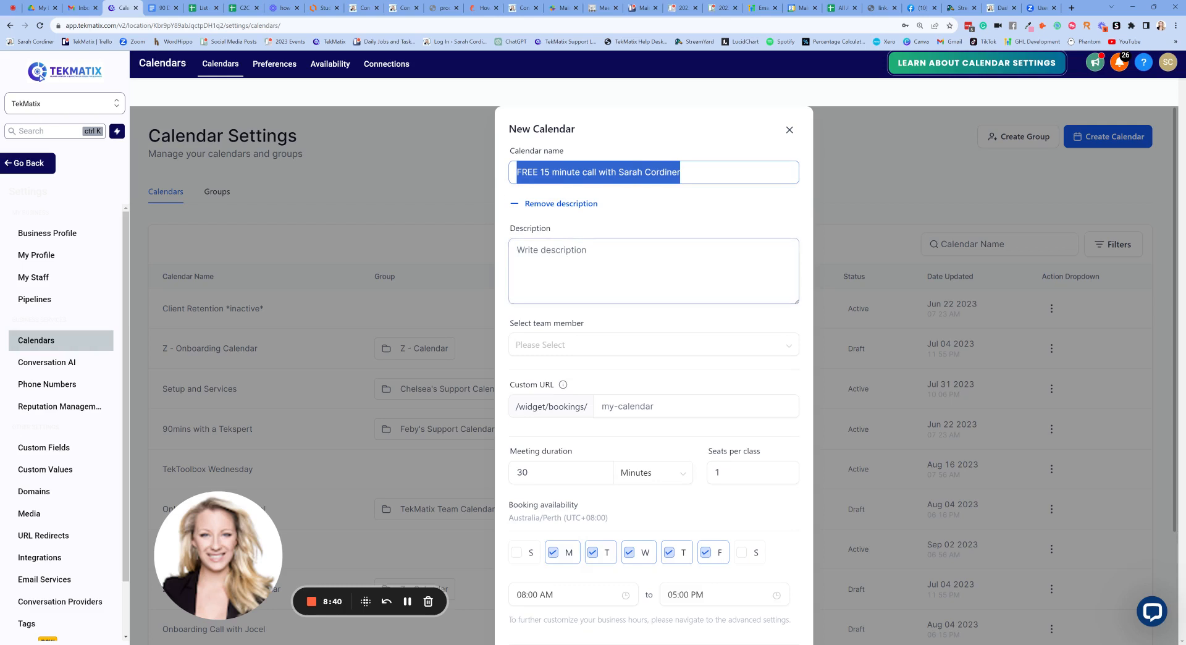
left_click(561, 265)
key("ctrl+v")
- Assign the host as the calendar's team member
scroll(729, 216, "down", 2)
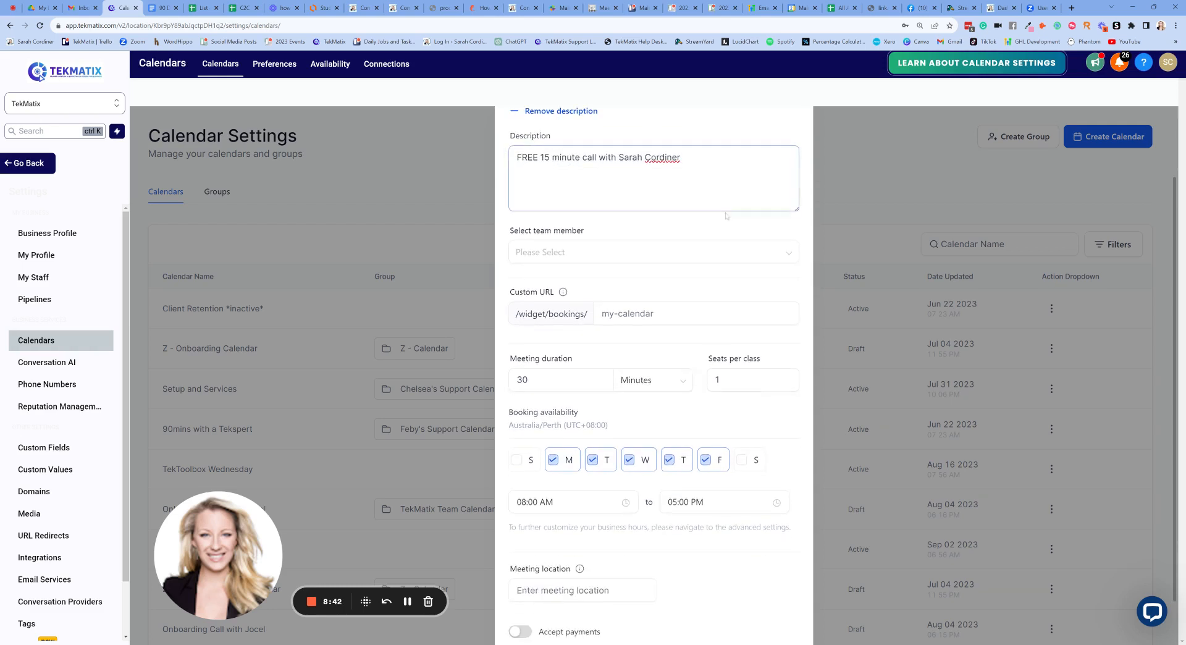
left_click(565, 252)
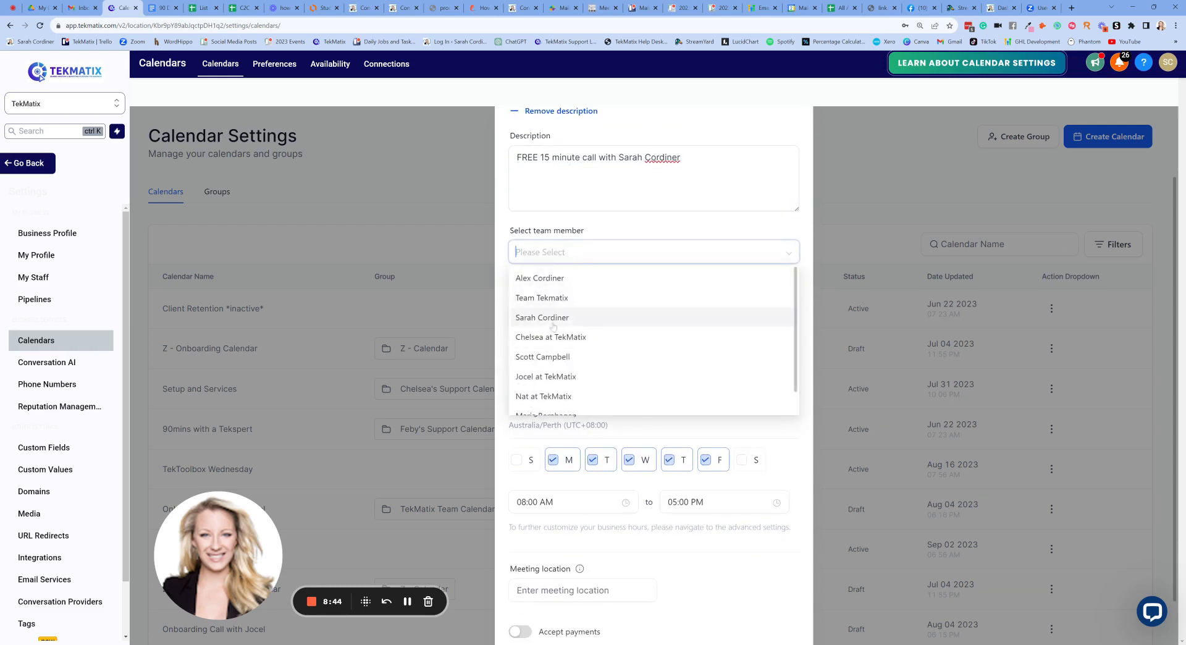
left_click(553, 324)
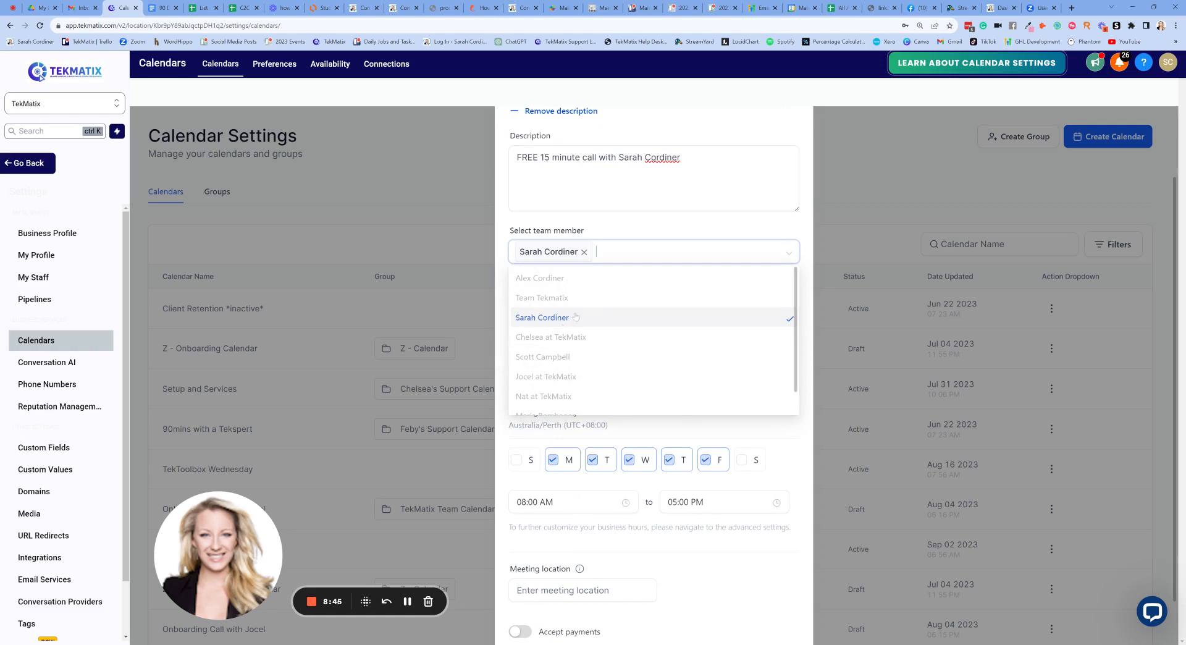
left_click(663, 229)
scroll(663, 230, "up", 2)
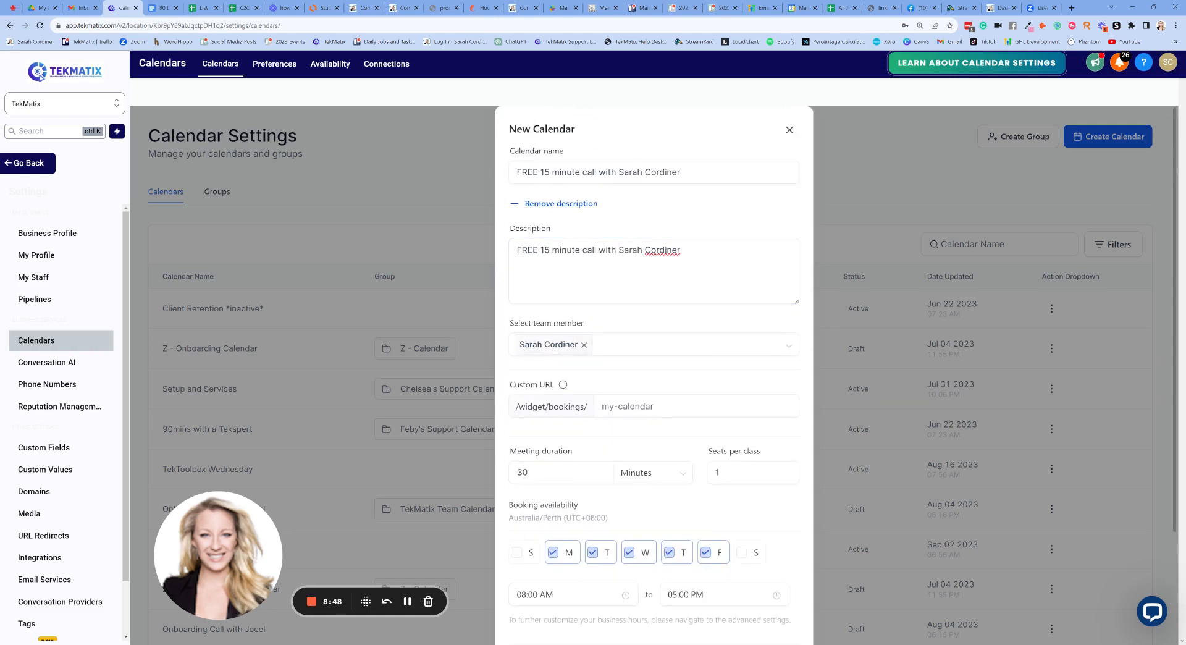
scroll(671, 233, "down", 1)
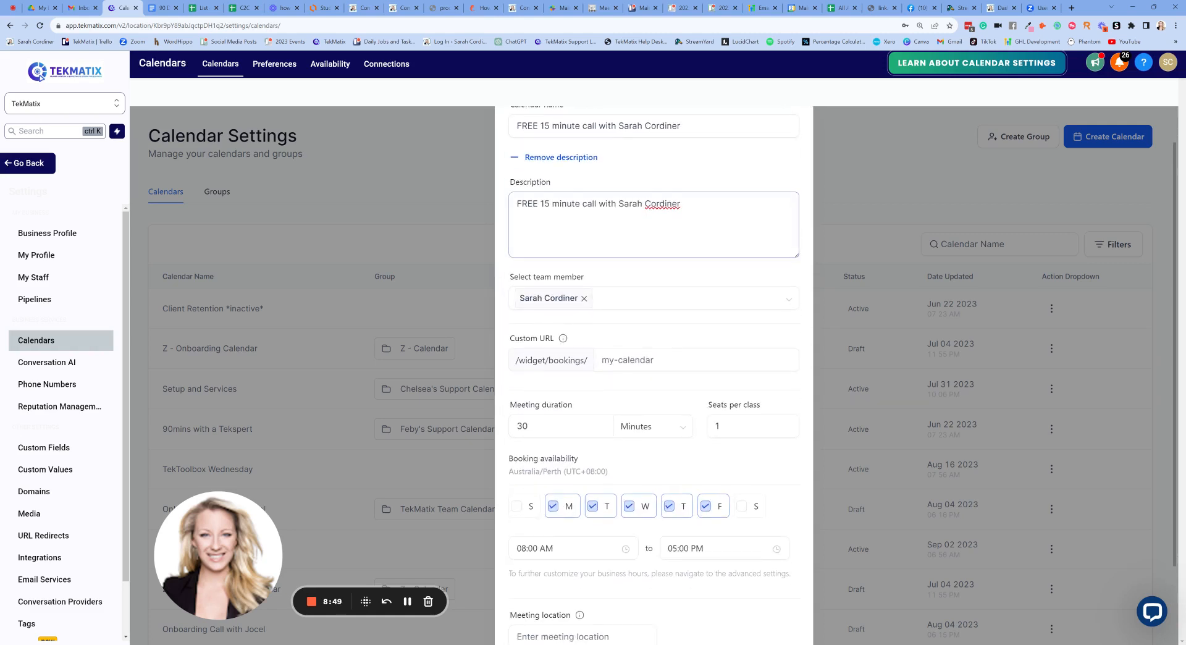
left_click(648, 301)
scroll(583, 372, "down", 1)
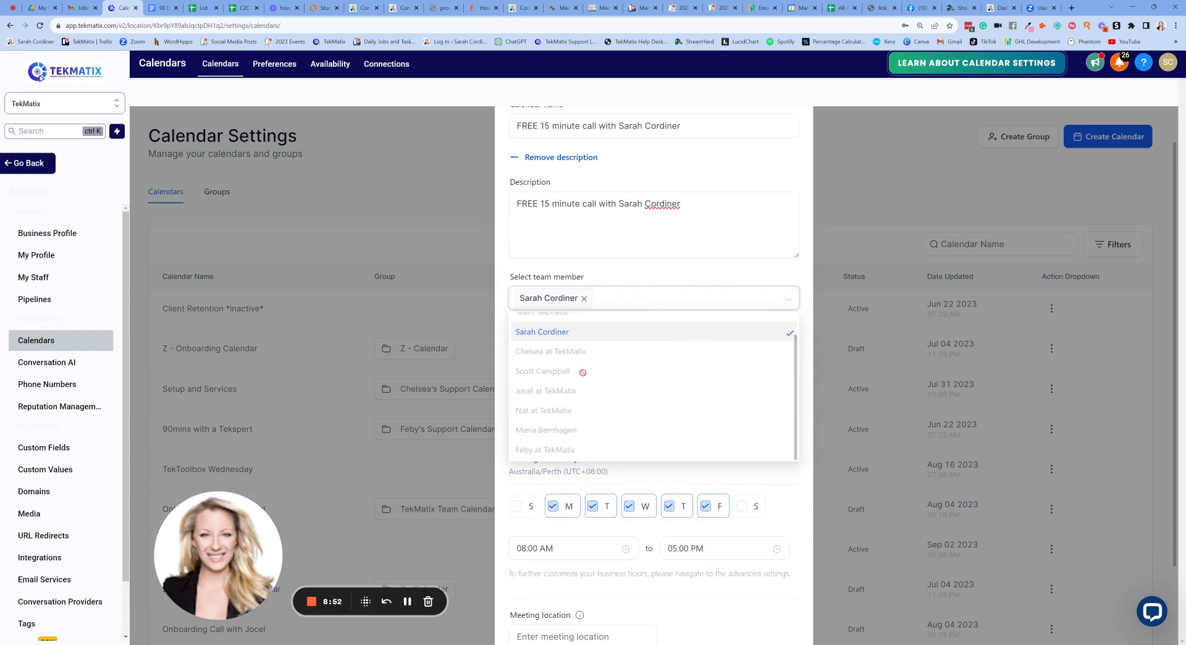
scroll(685, 352, "up", 3)
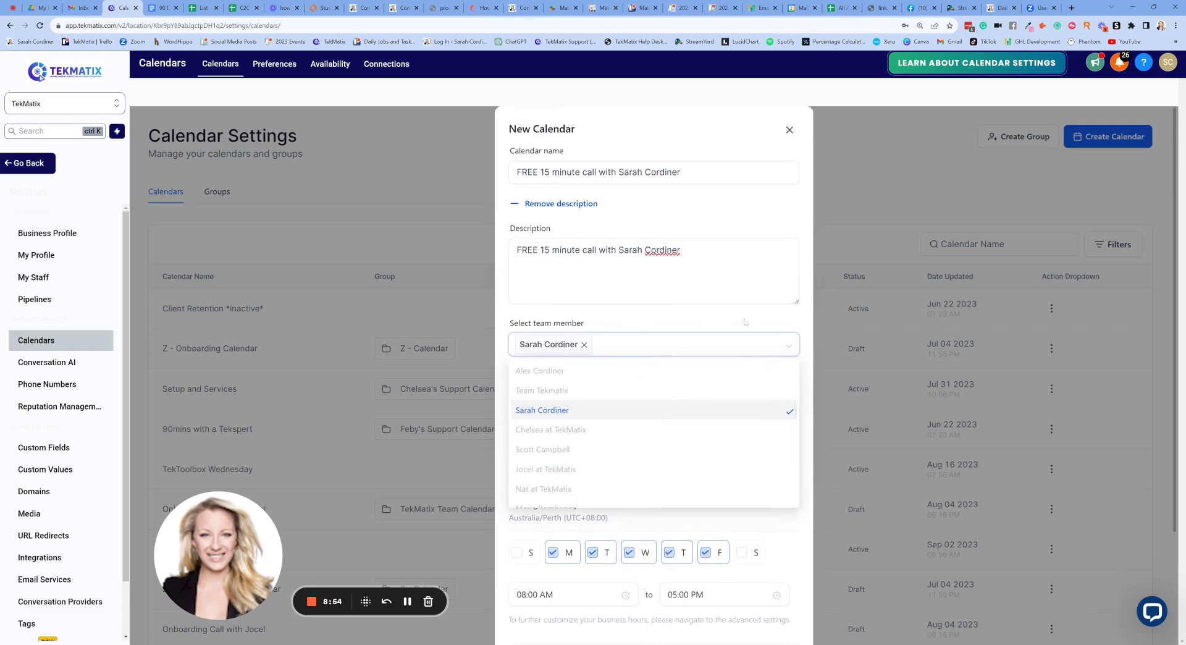
left_click(659, 324)
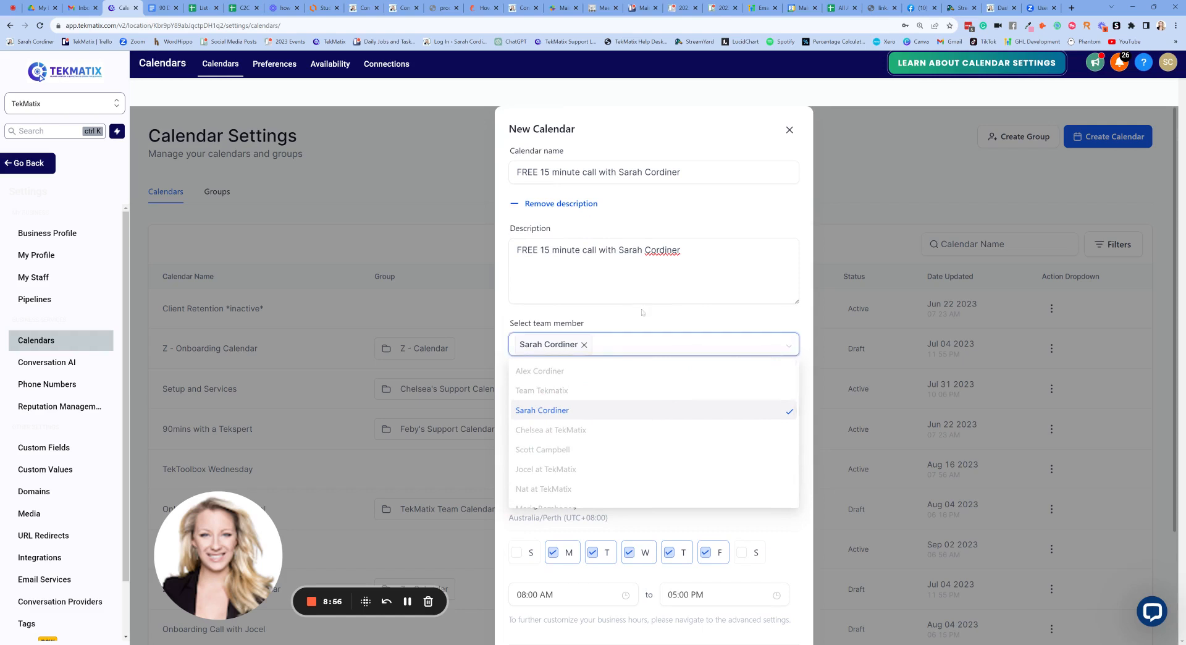
scroll(659, 324, "down", 2)
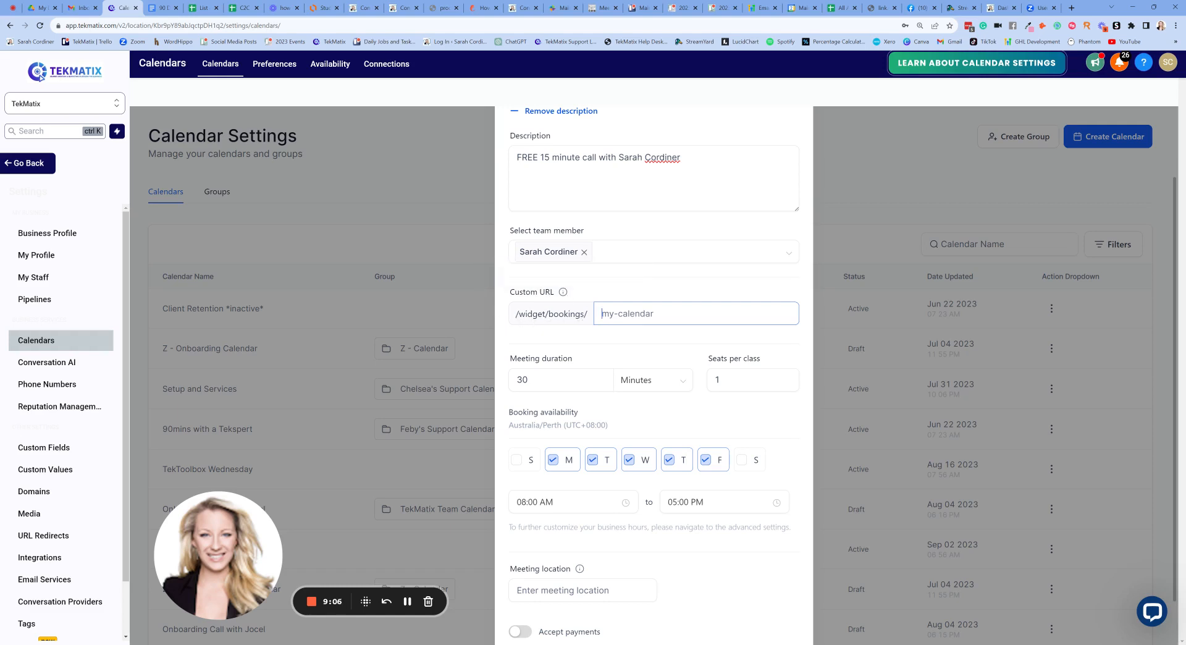
- Set the custom booking URL to '15mins' followed by the host's first name
type("15mins")
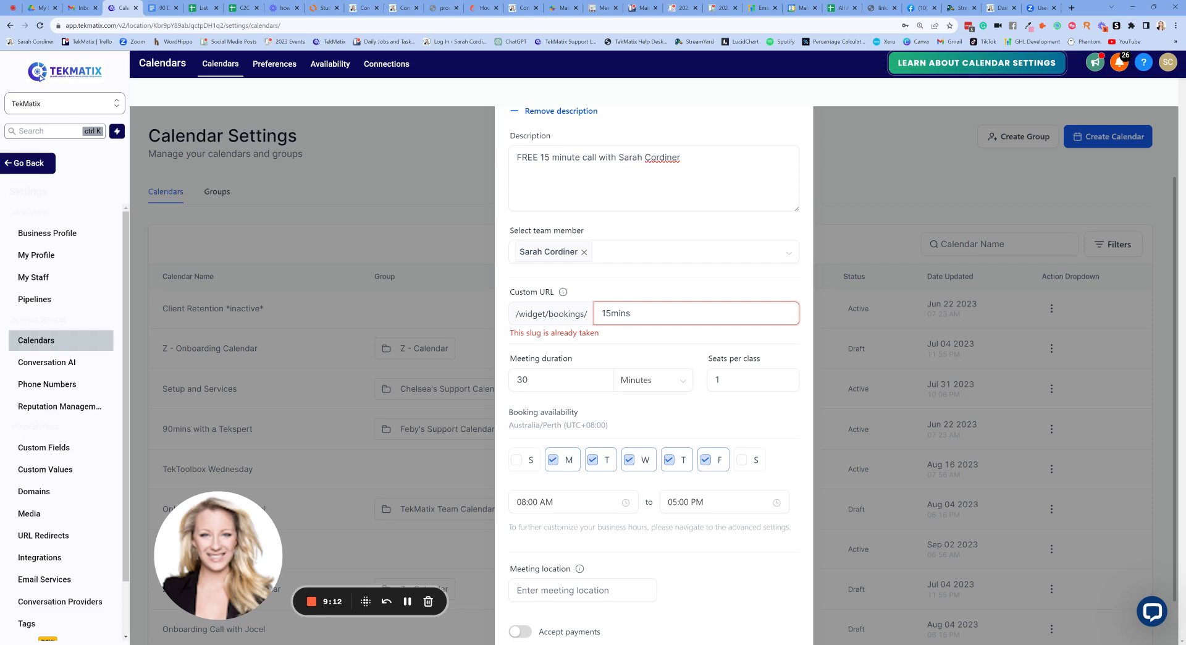
type("sarah")
left_click(699, 297)
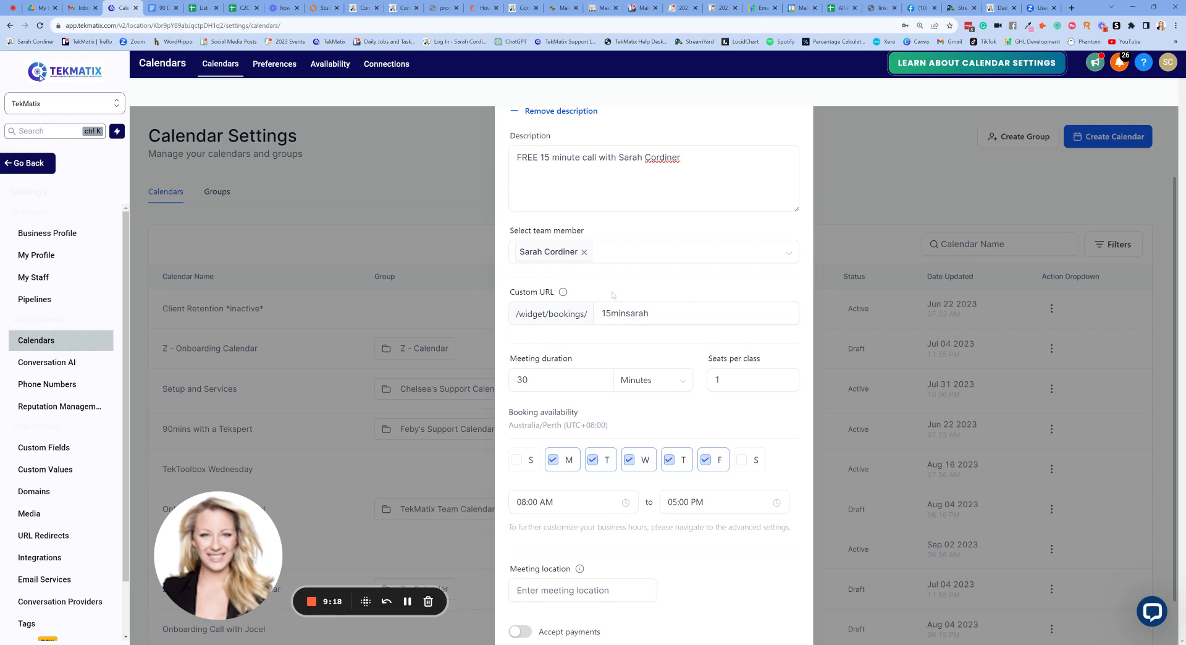
- Check the booking page's web address, then return to the New Calendar settings
scroll(613, 295, "down", 1)
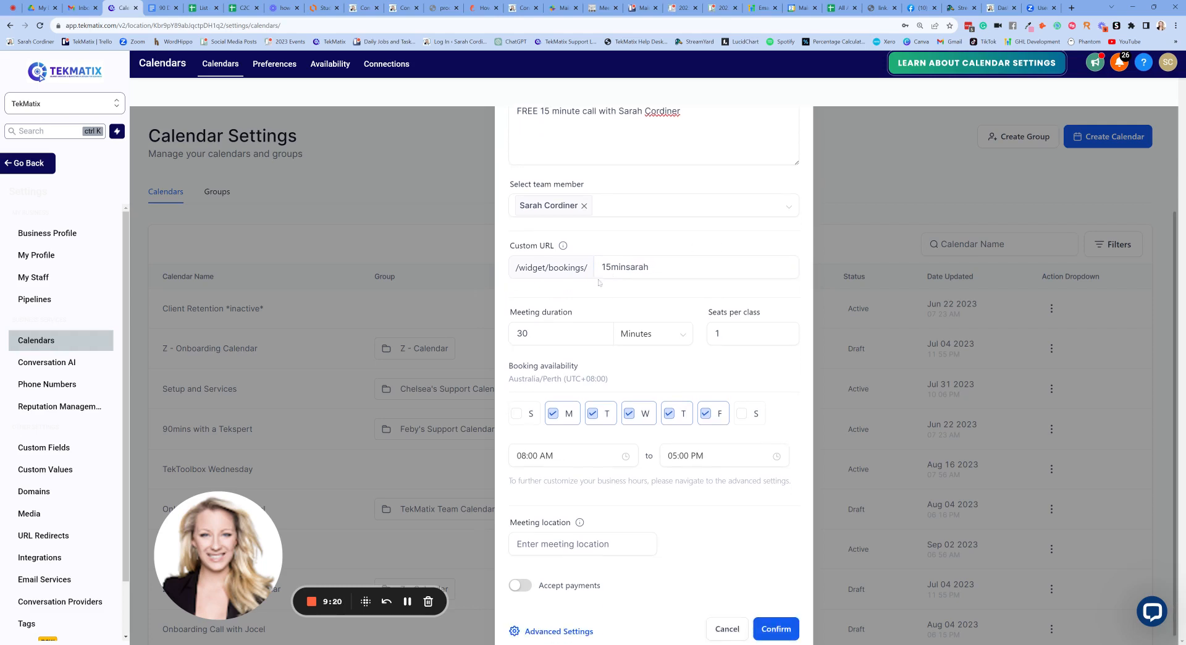
left_click(884, 8)
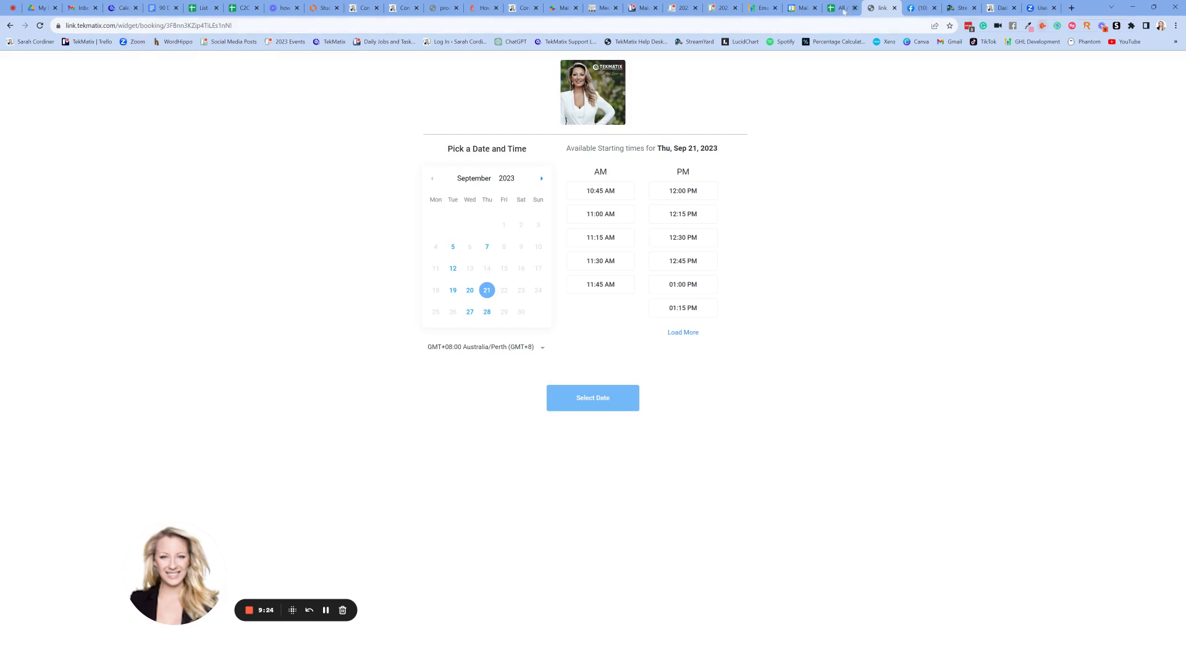
left_click(432, 26)
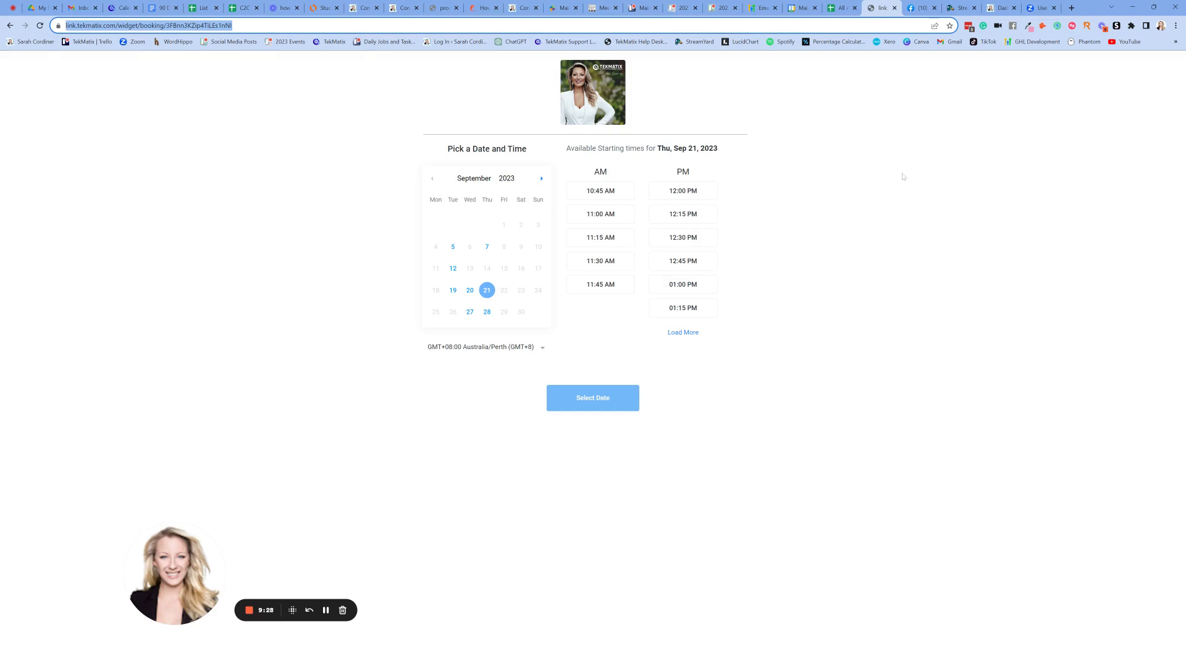
left_click(116, 9)
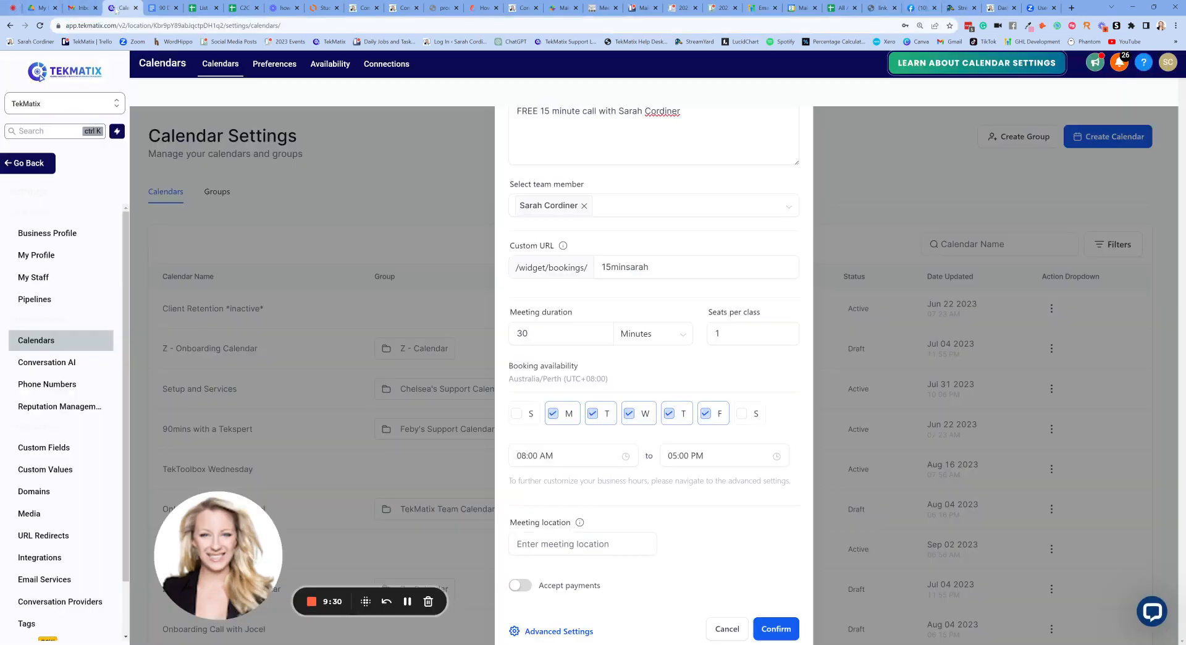
- Change the meeting duration from 30 to 15 minutes
scroll(627, 314, "down", 1)
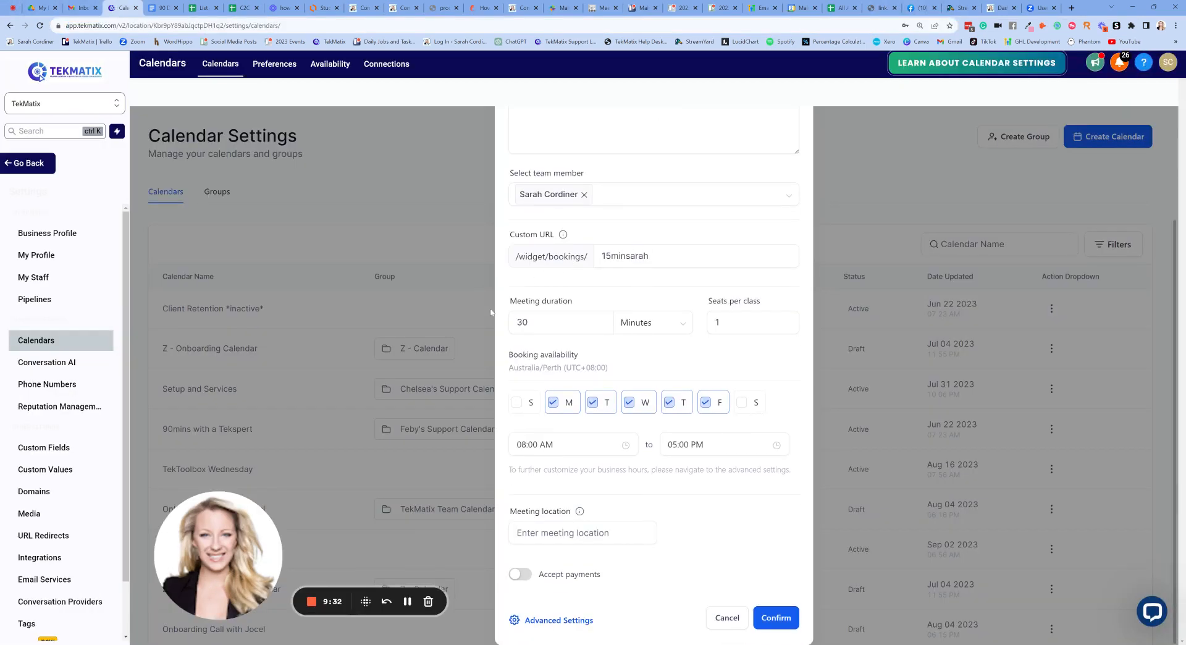
key("BackSpace")
key("BackSpace")
type("15")
key("Tab")
key("Tab")
- Try 20 seats per class, then set it back to 1
left_click_drag(744, 302, 792, 307)
key("Tab")
key("BackSpace")
scroll(653, 370, "up", 3)
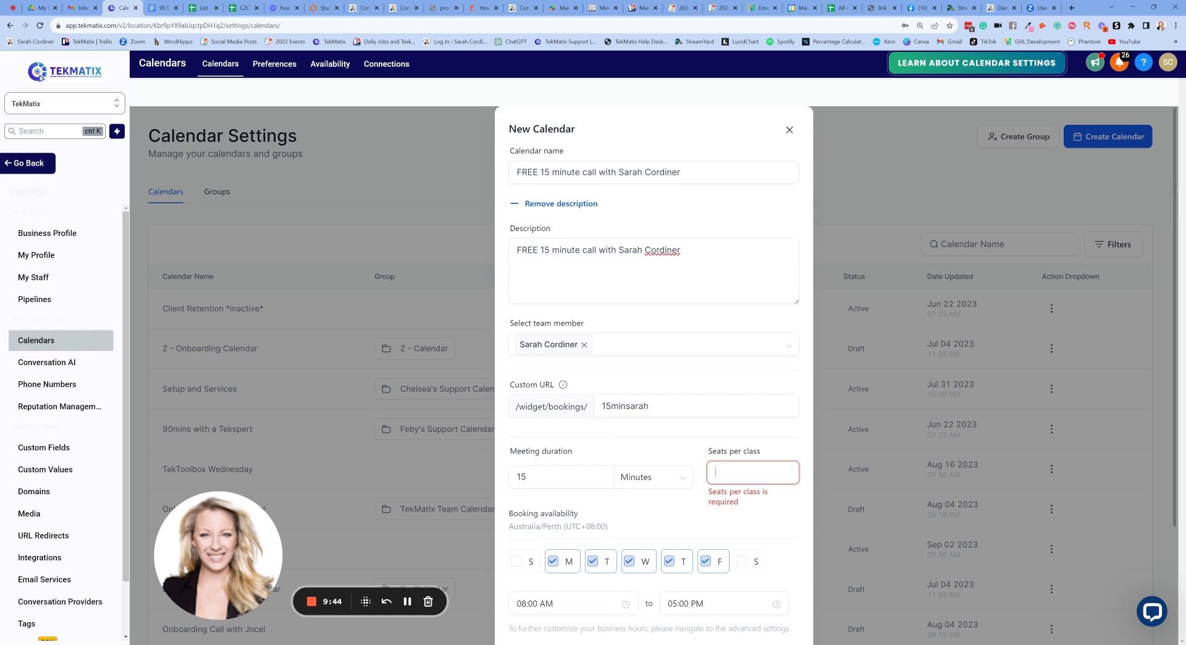
scroll(653, 371, "down", 1)
type("20")
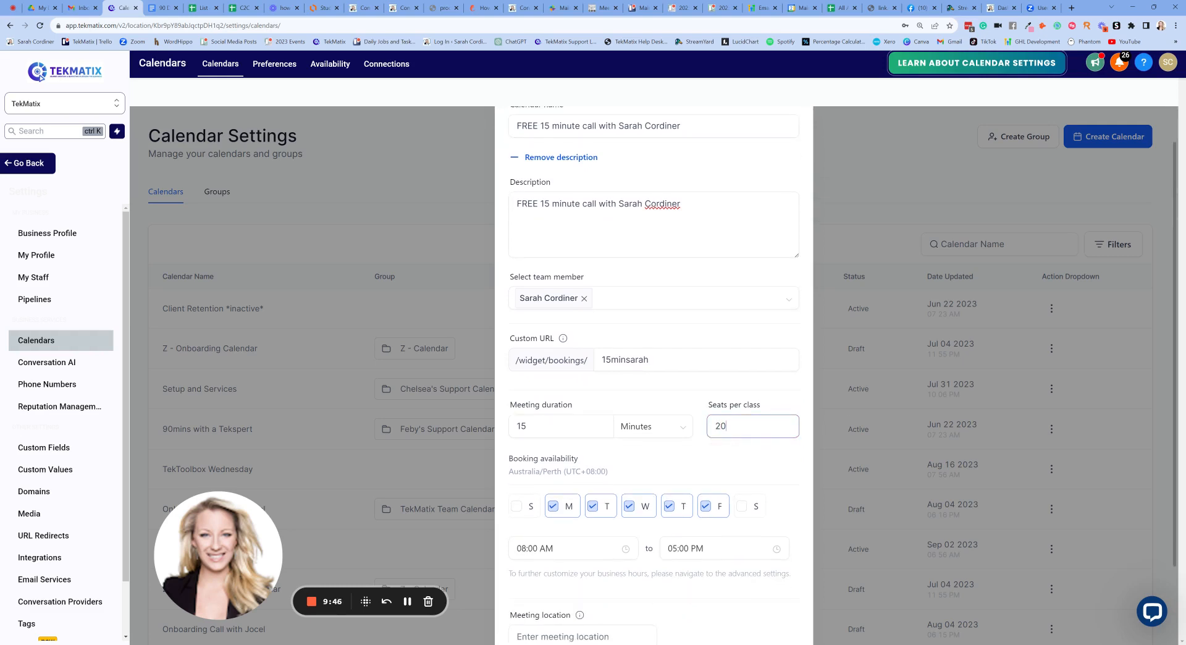
scroll(760, 470, "up", 1)
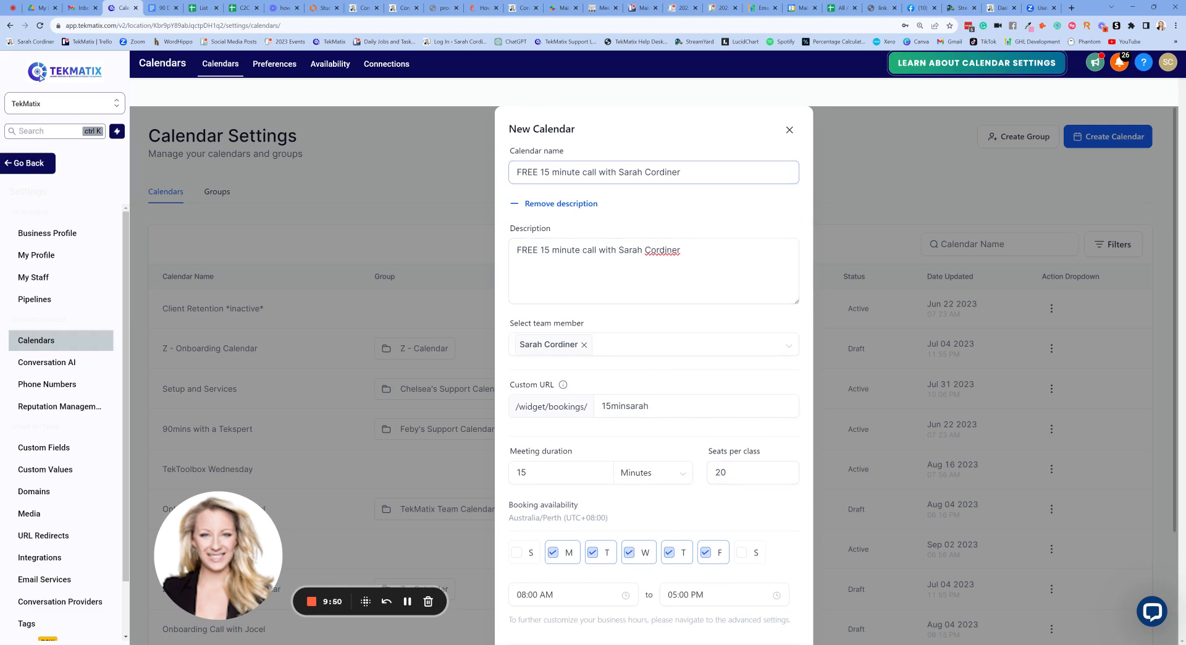
left_click(782, 477)
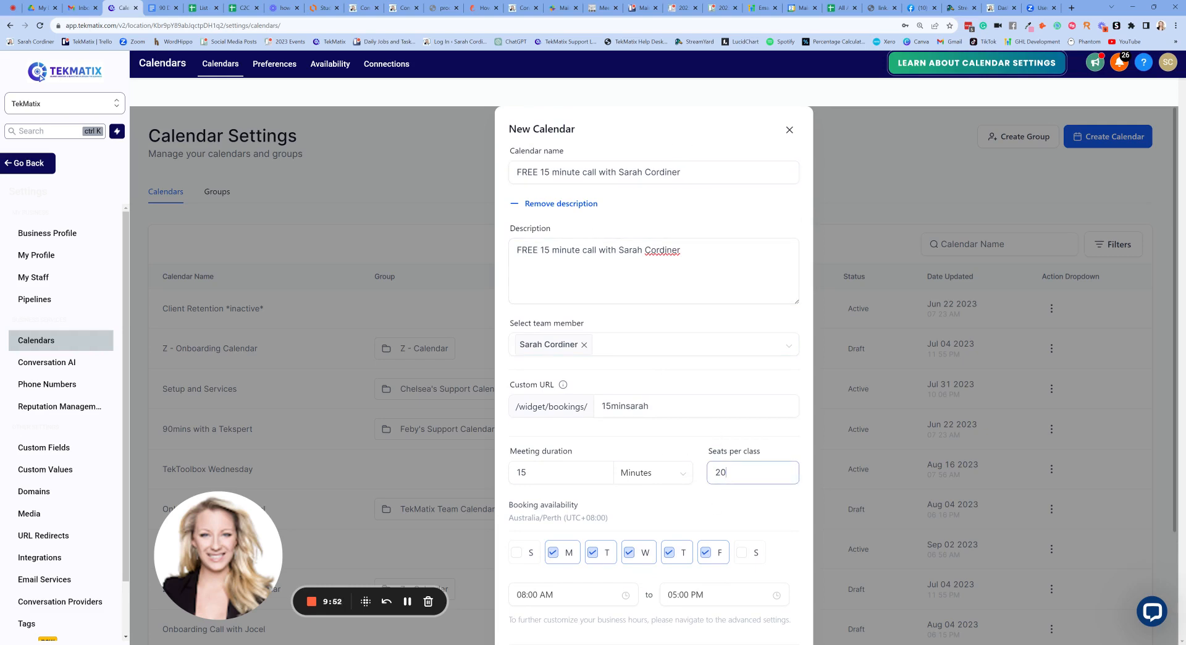
key("BackSpace")
key("BackSpace")
type("1")
left_click(765, 445)
- Try 3 and 5 seats per class, finally leaving it at 1
scroll(653, 370, "down", 1)
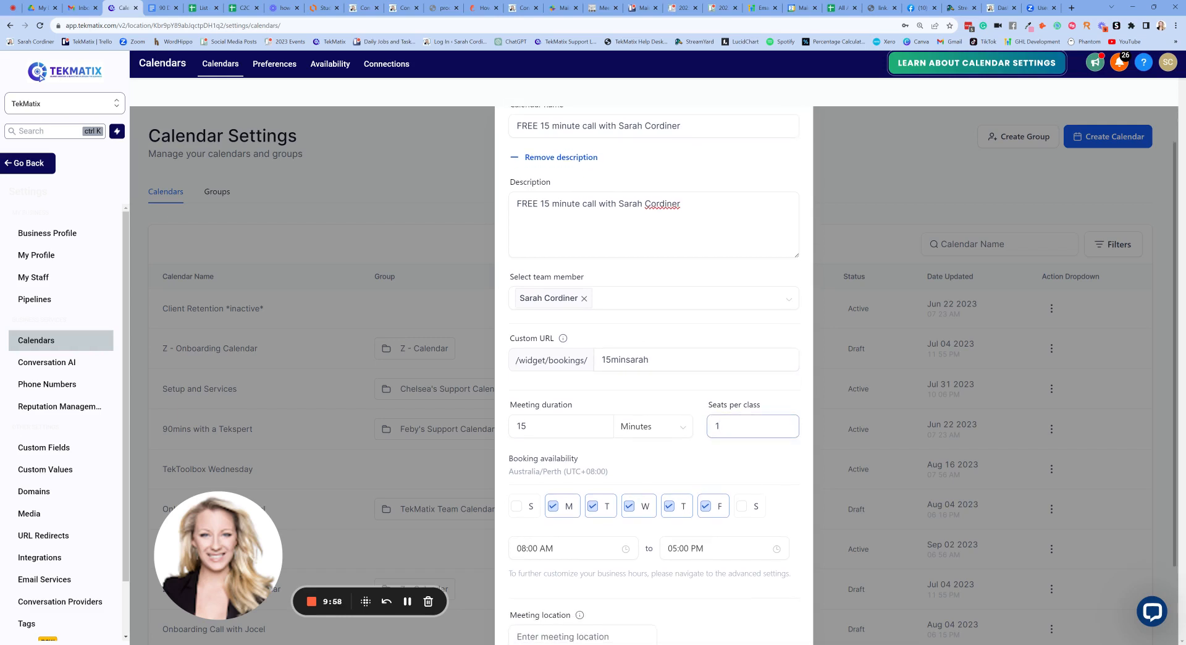
key("BackSpace")
scroll(708, 328, "up", 1)
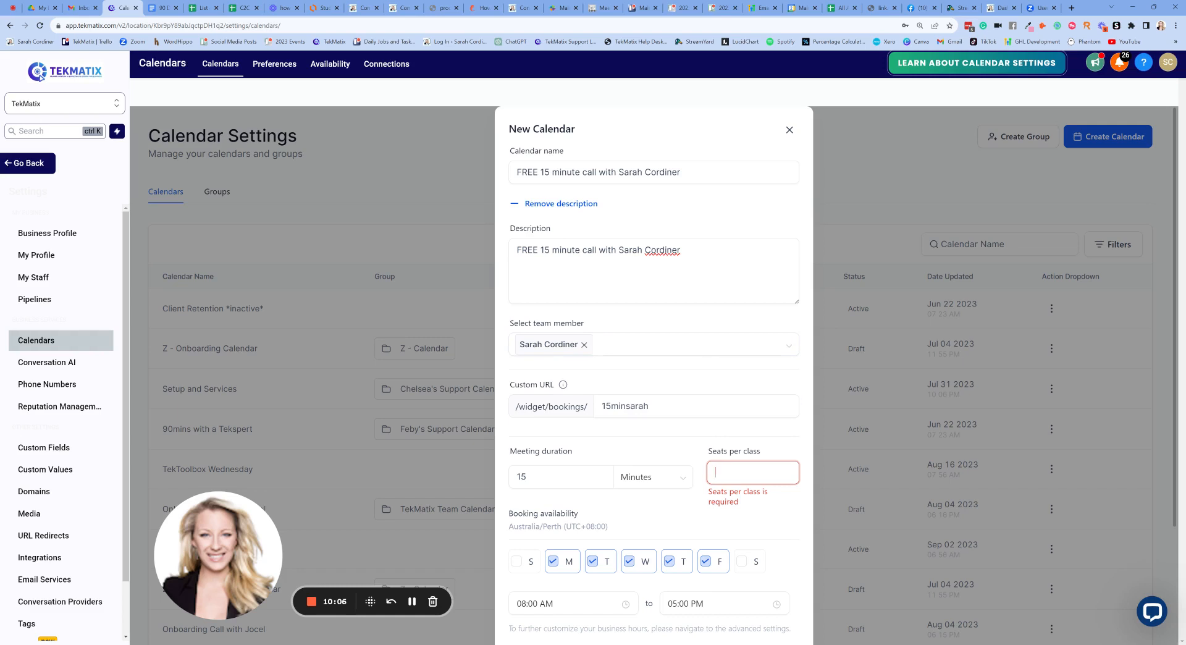
type("3")
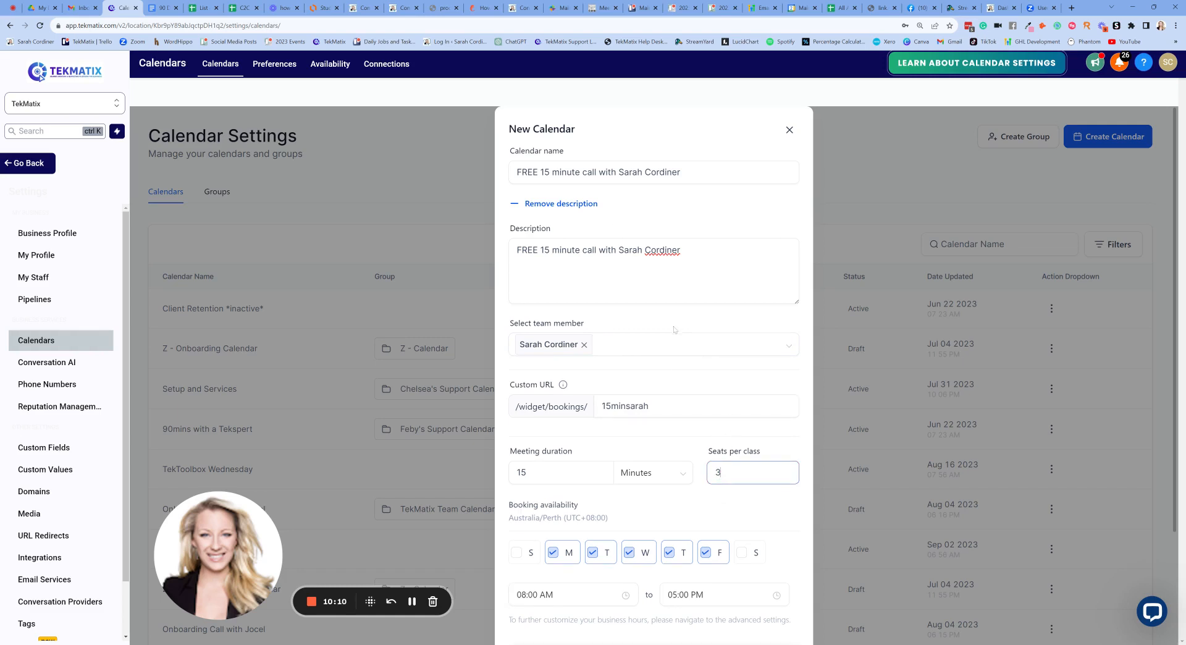
key("ctrl+a")
key("BackSpace")
type("5")
scroll(680, 438, "down", 1)
key("BackSpace")
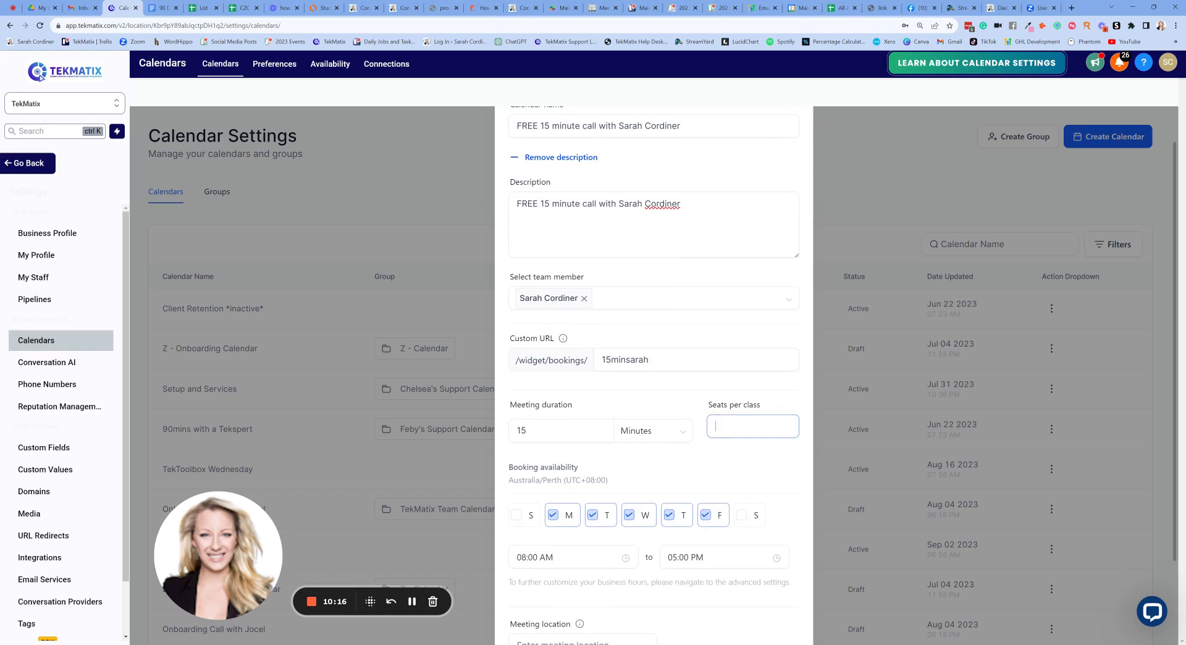
type("1")
left_click(709, 385)
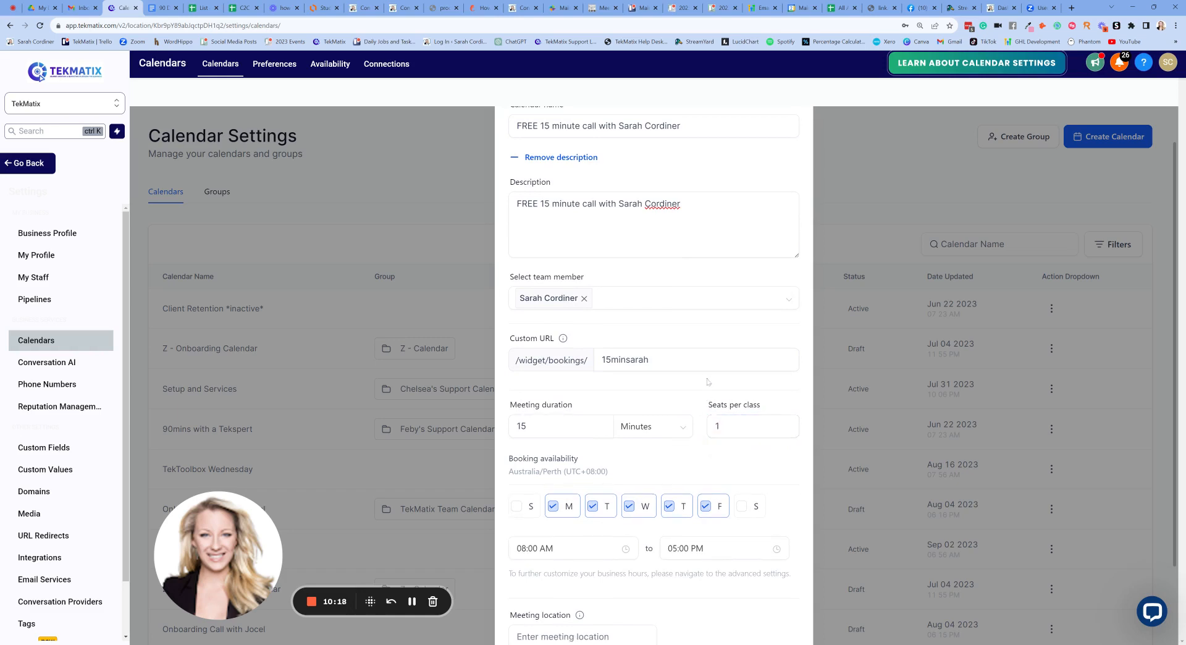
scroll(708, 382, "down", 2)
scroll(654, 371, "up", 3)
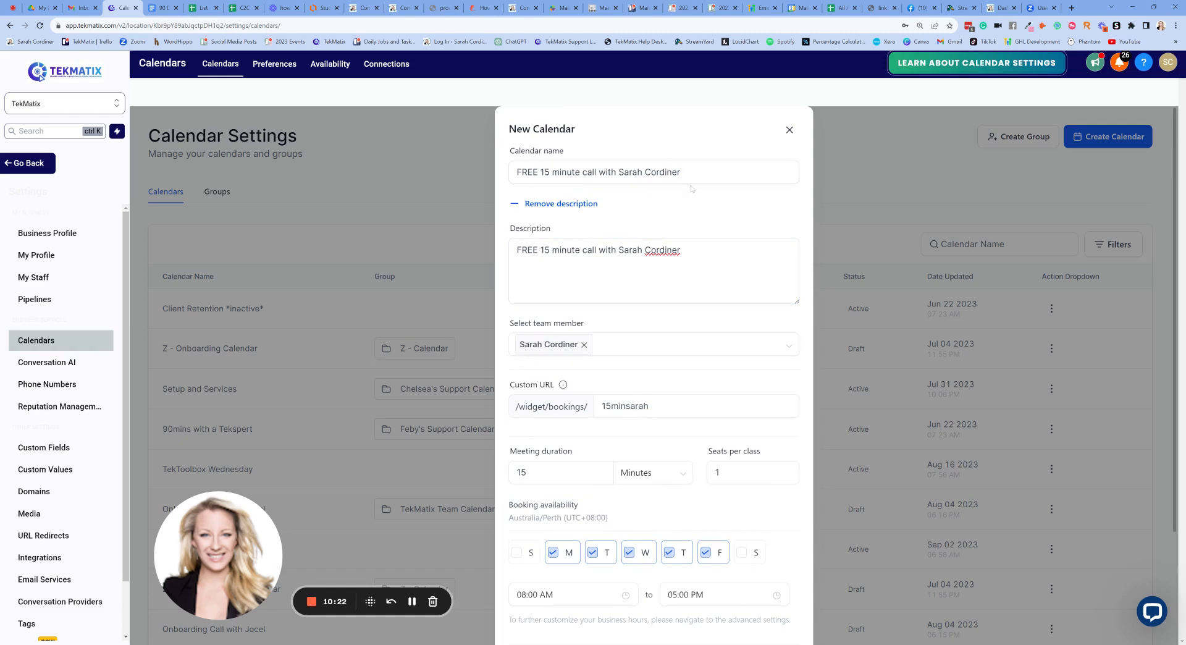
scroll(654, 371, "down", 1)
scroll(637, 290, "up", 1)
- Remove Monday and Friday so bookings run Tuesday to Thursday
scroll(637, 290, "down", 2)
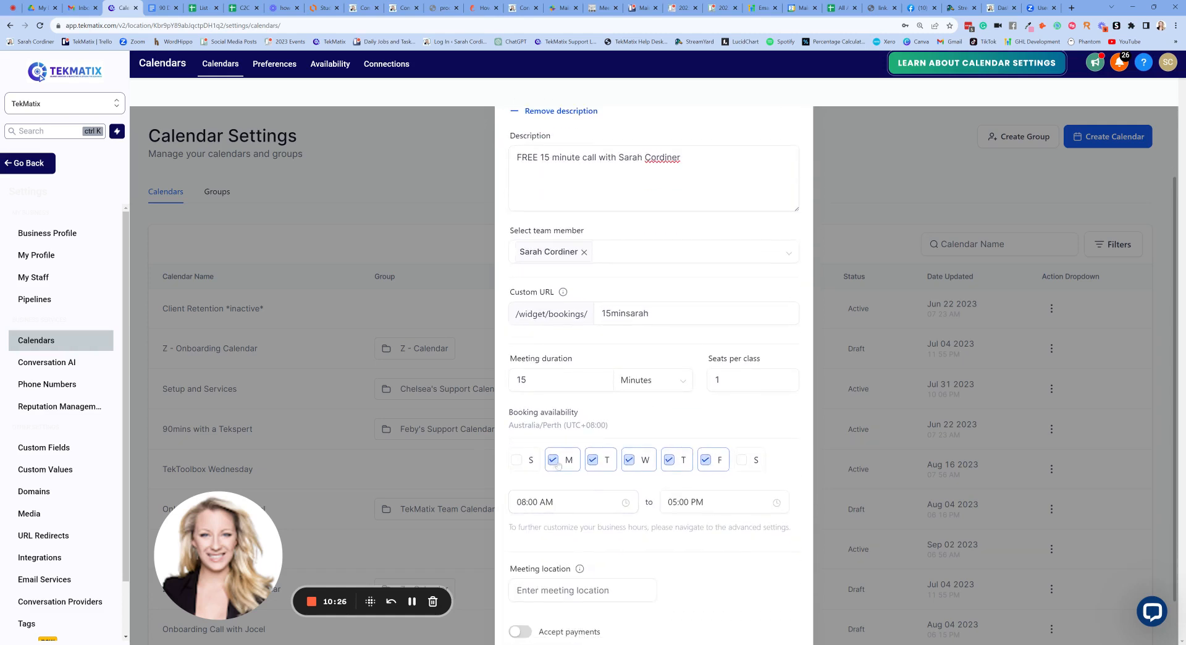
scroll(654, 370, "up", 3)
scroll(542, 398, "down", 3)
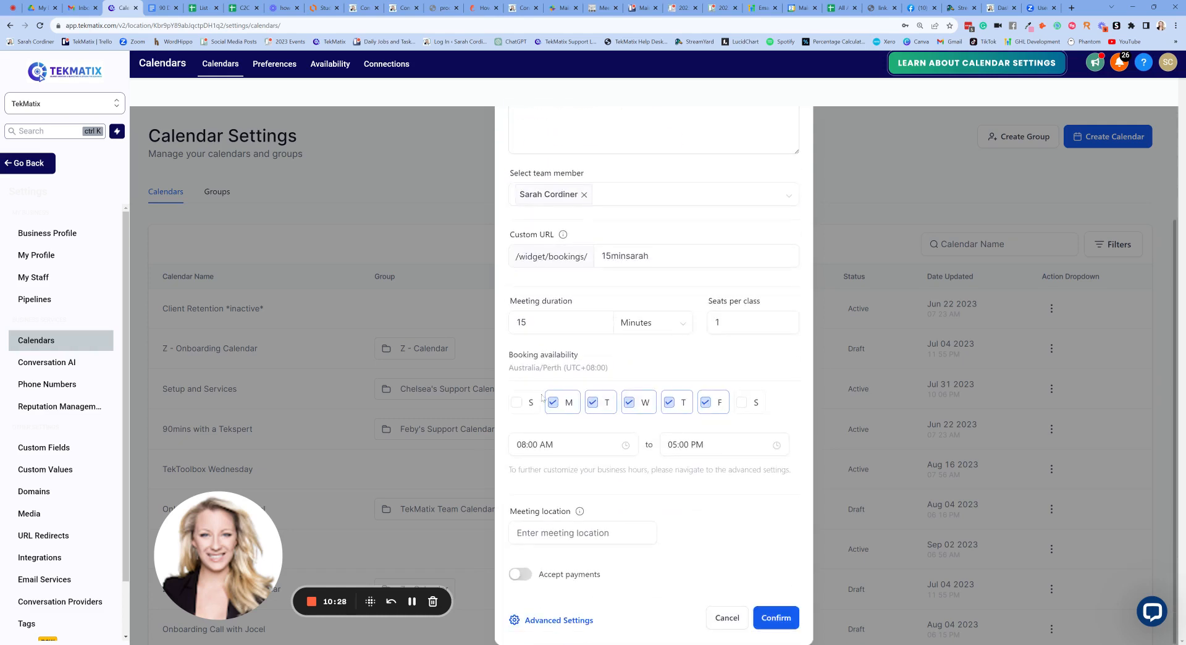
left_click(552, 403)
left_click(705, 402)
- Set the available hours from 09:00 AM to 01:45 PM
left_click(543, 445)
left_click(526, 492)
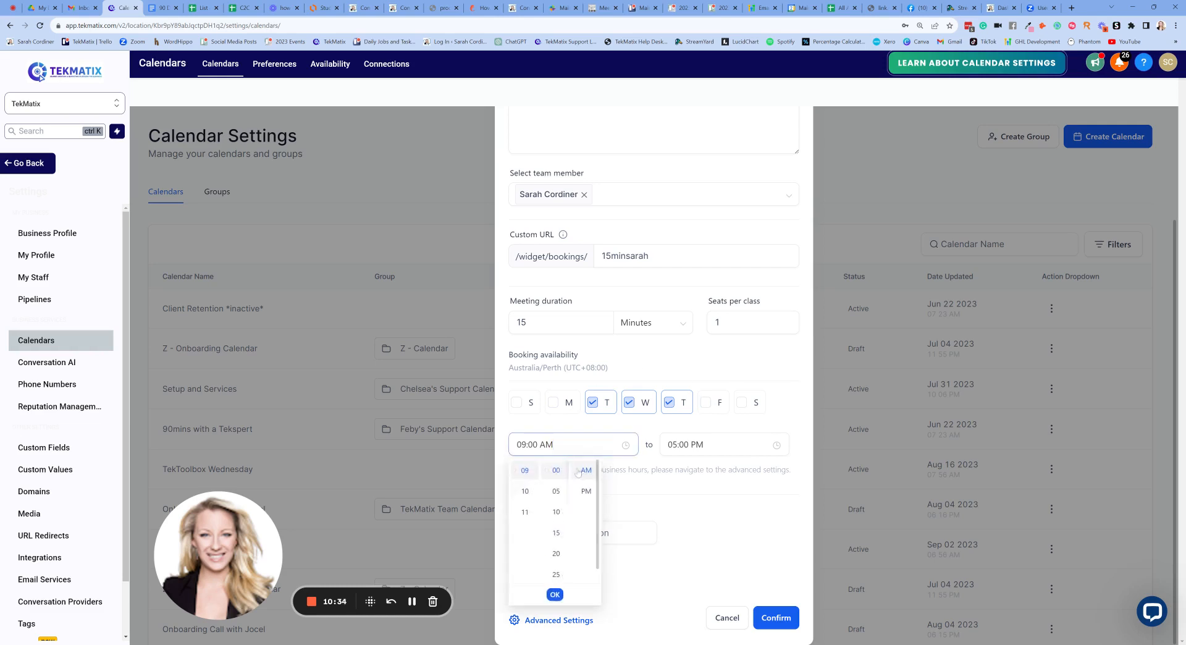
left_click(554, 595)
scroll(674, 526, "up", 3)
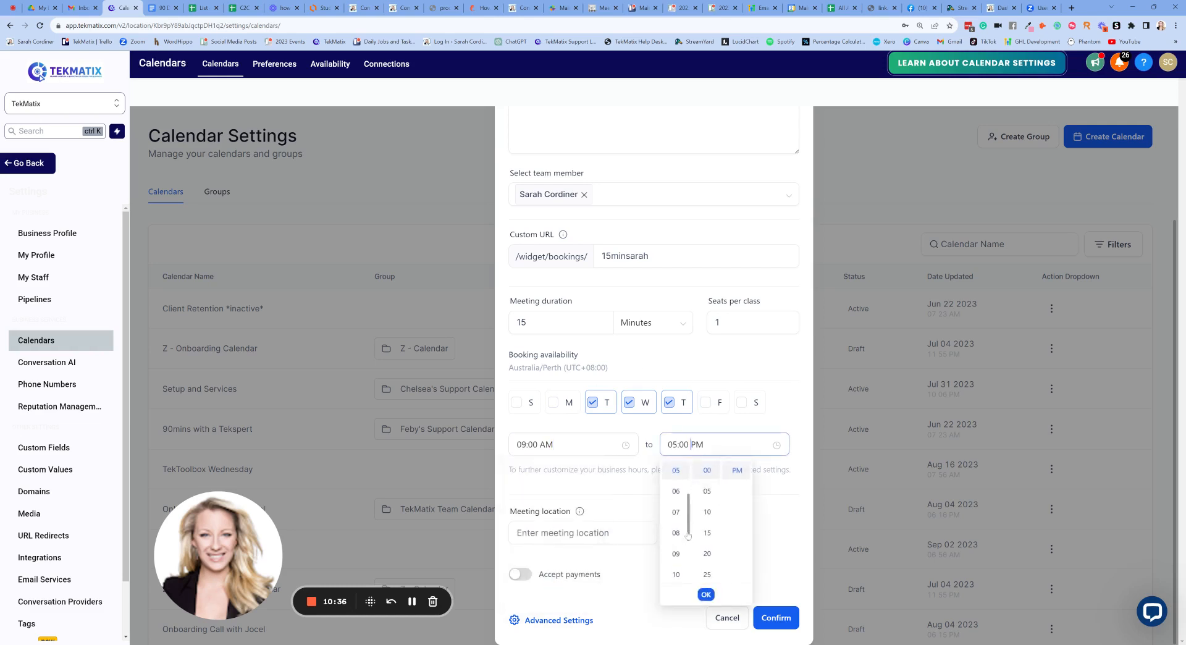
left_click(678, 486)
scroll(704, 498, "down", 3)
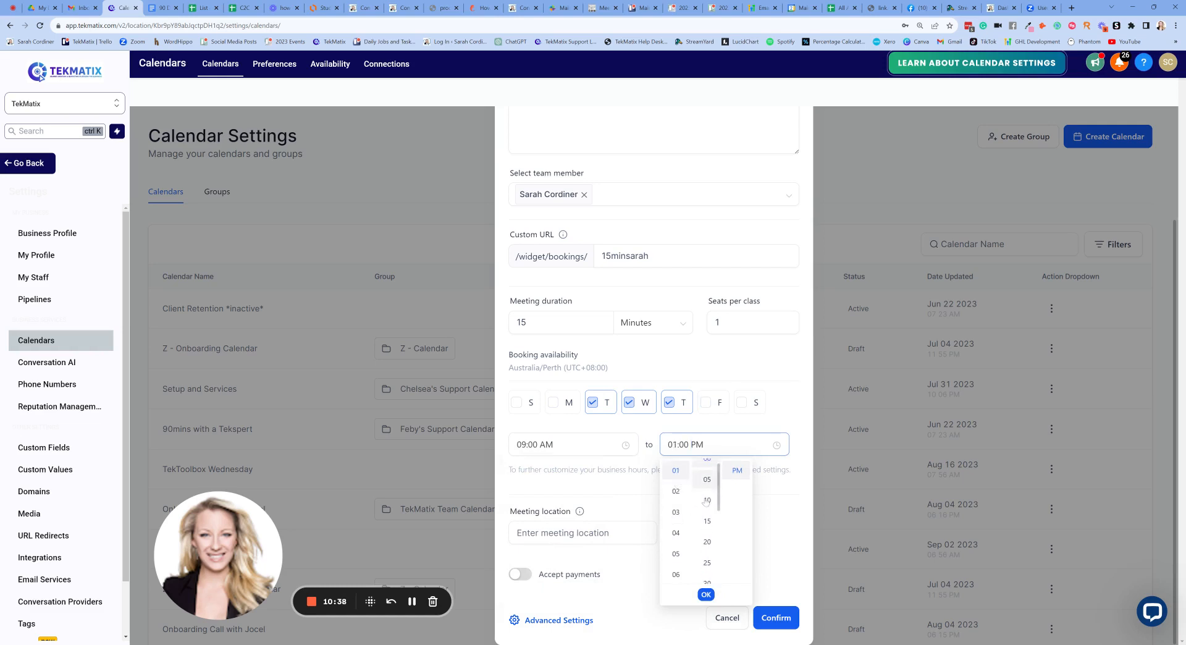
left_click(707, 519)
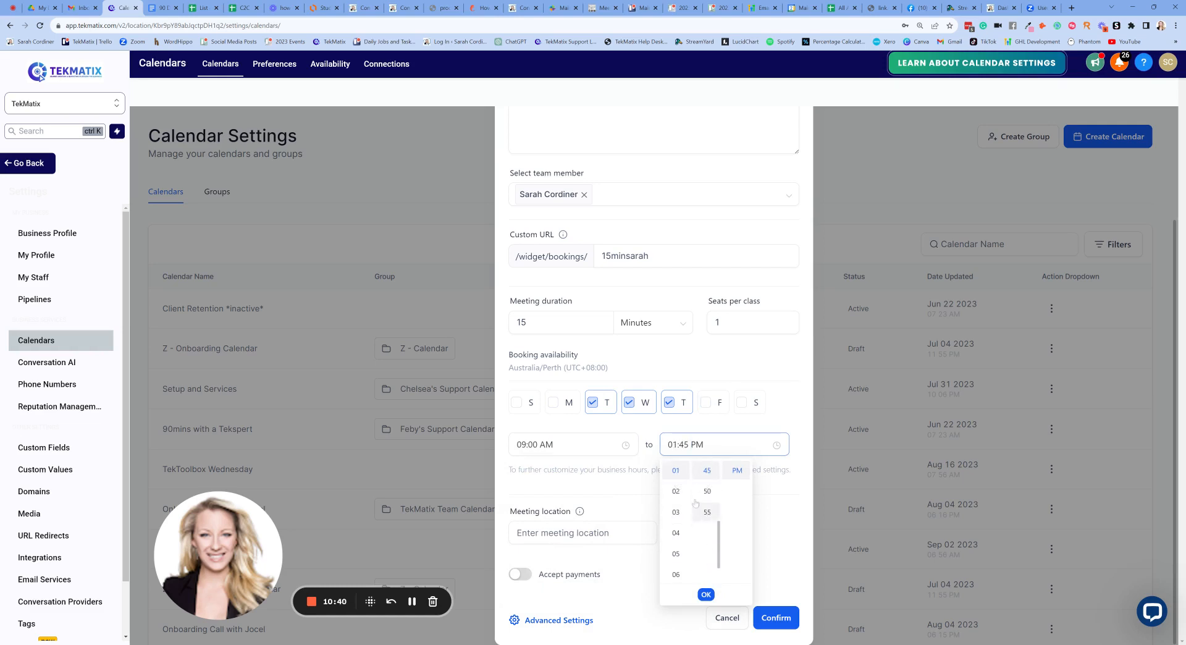
left_click(706, 594)
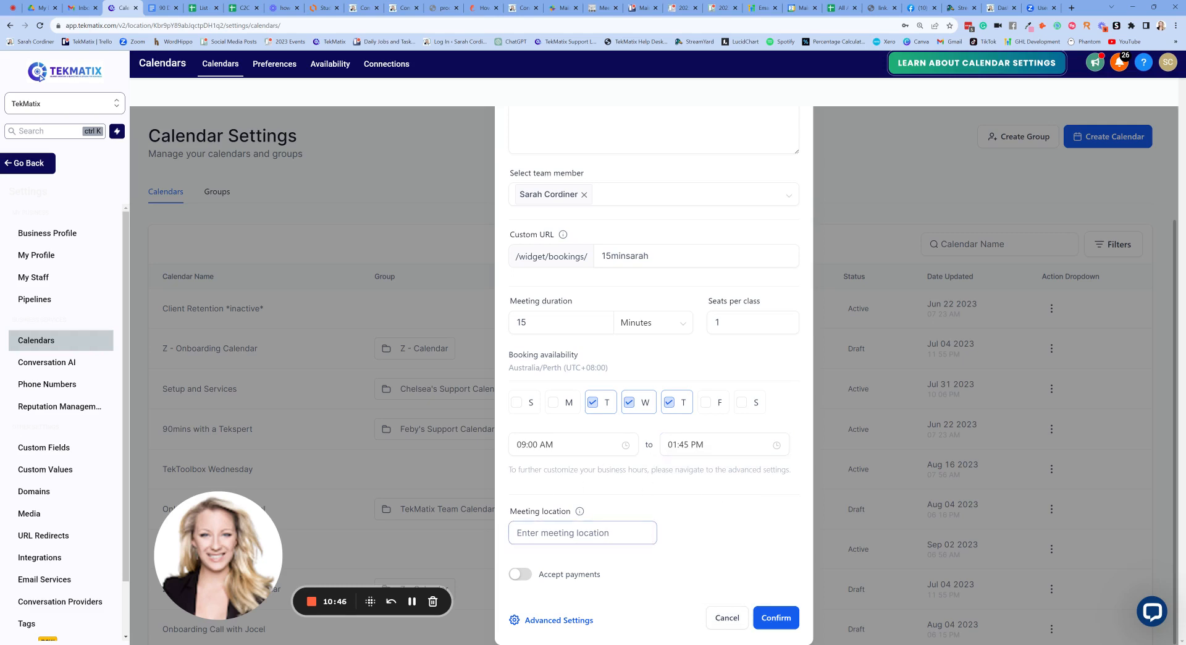
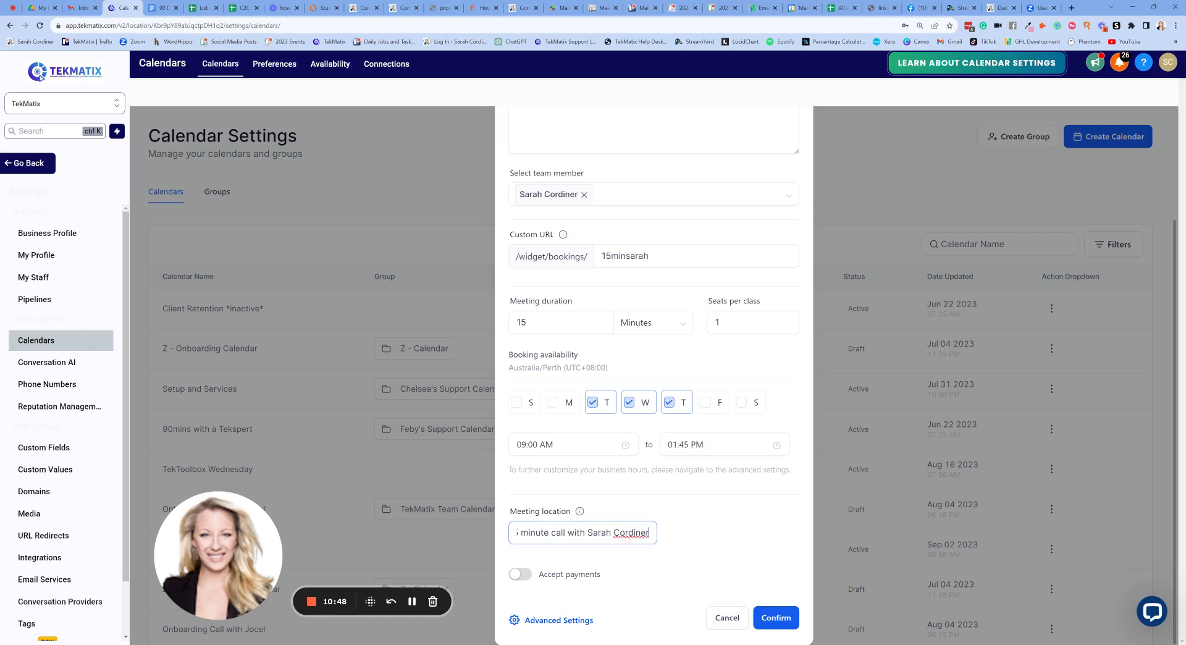
- Replace the wrongly pasted text with the Zoom meeting link as the meeting location
key("ctrl+a")
key("BackSpace")
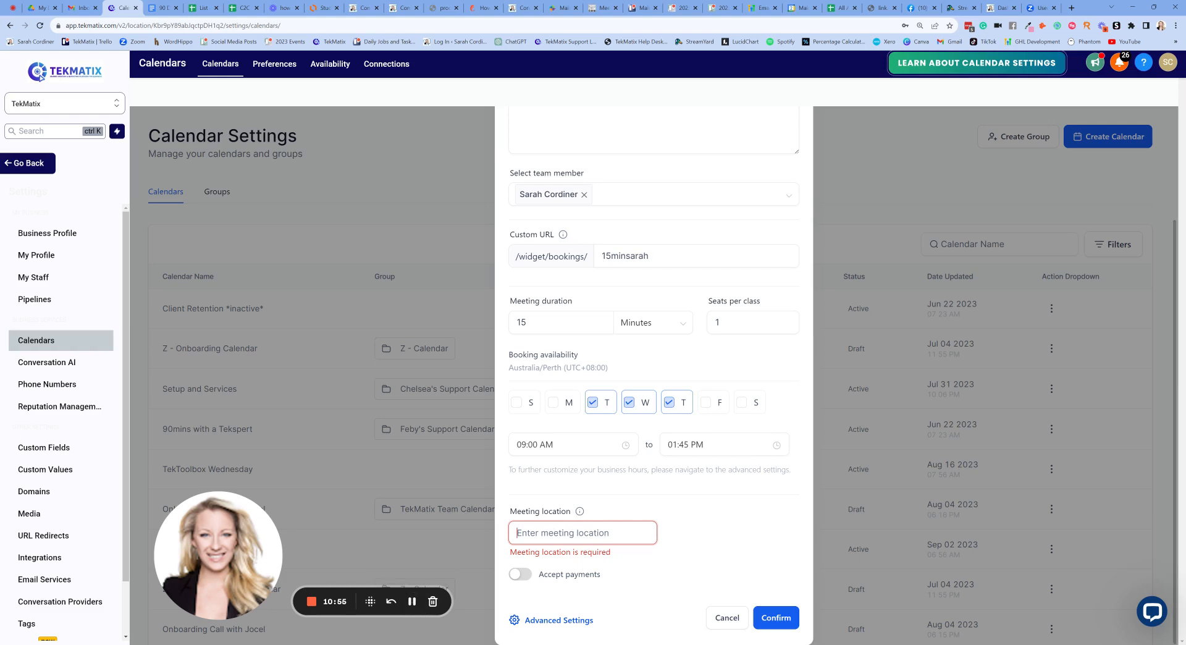
key("ctrl+v")
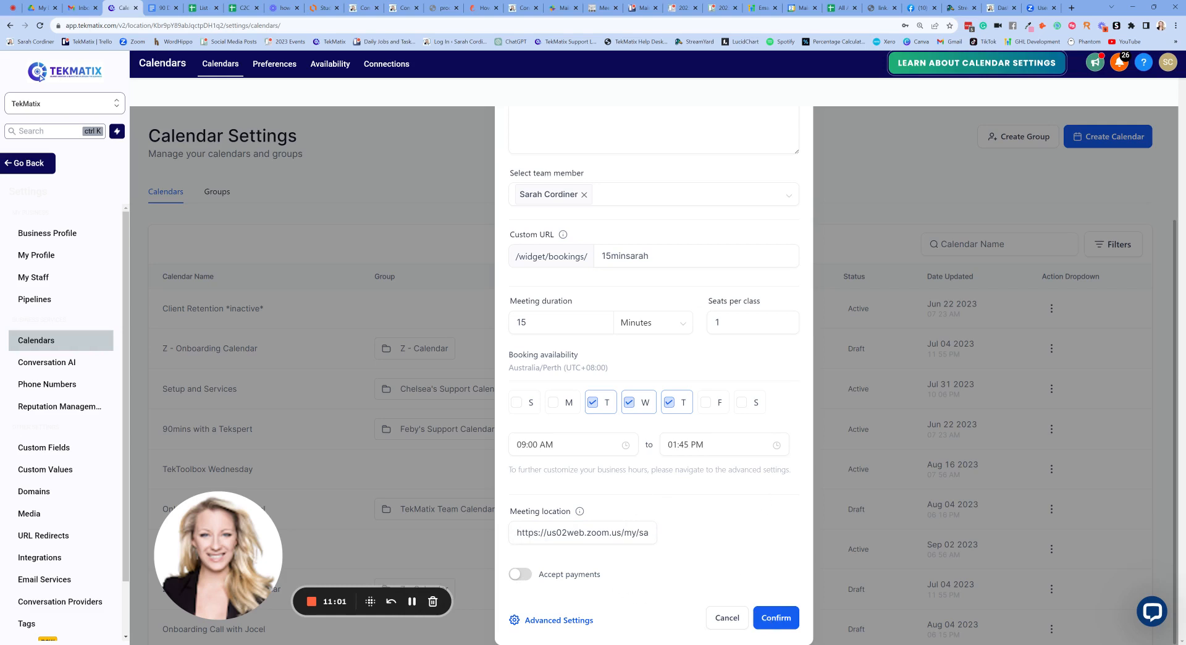
- Toggle Accept payments on and back off, leaving payments disabled, and open Advanced Settings
scroll(654, 370, "up", 3)
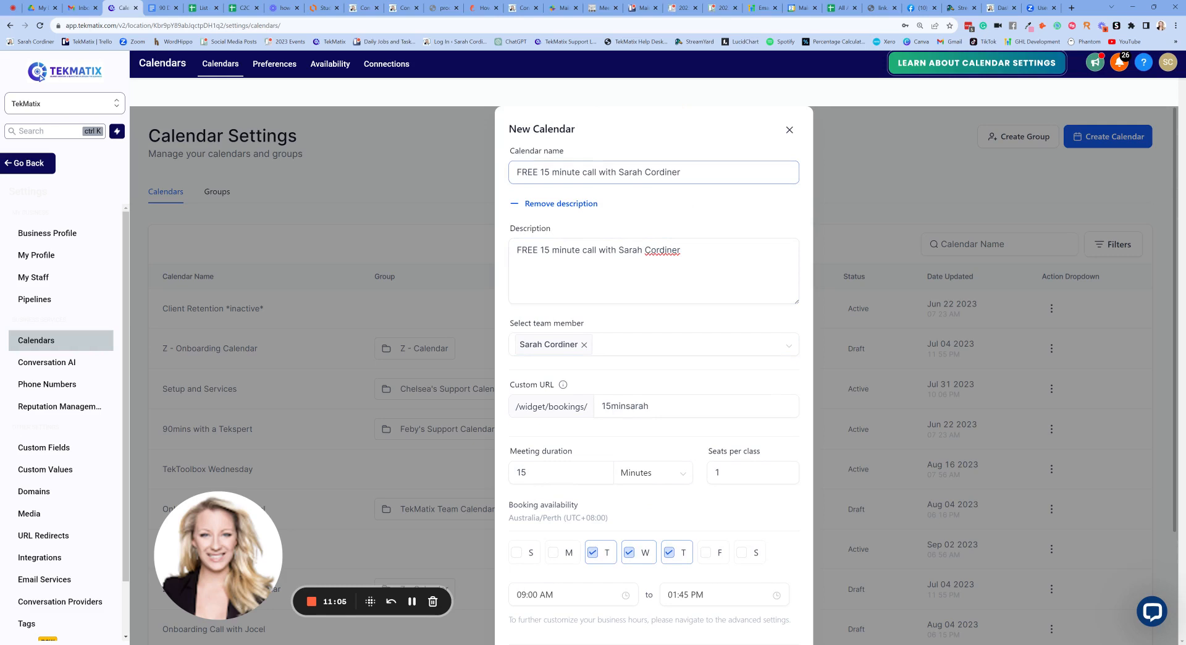
scroll(654, 371, "down", 3)
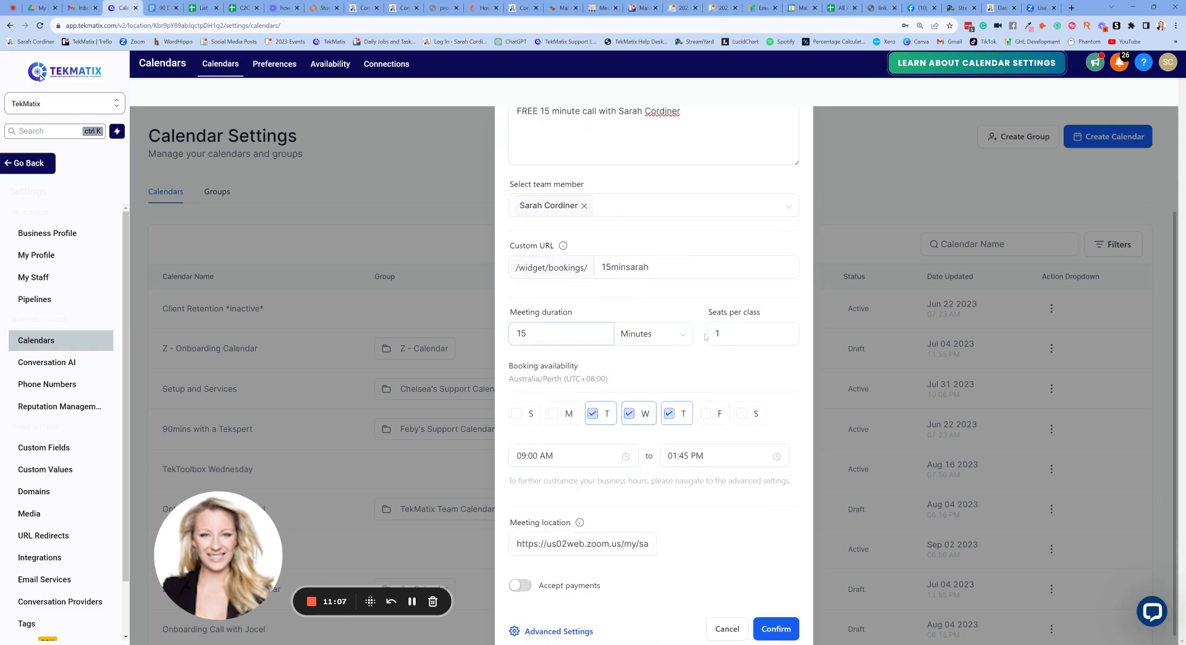
scroll(613, 569, "down", 1)
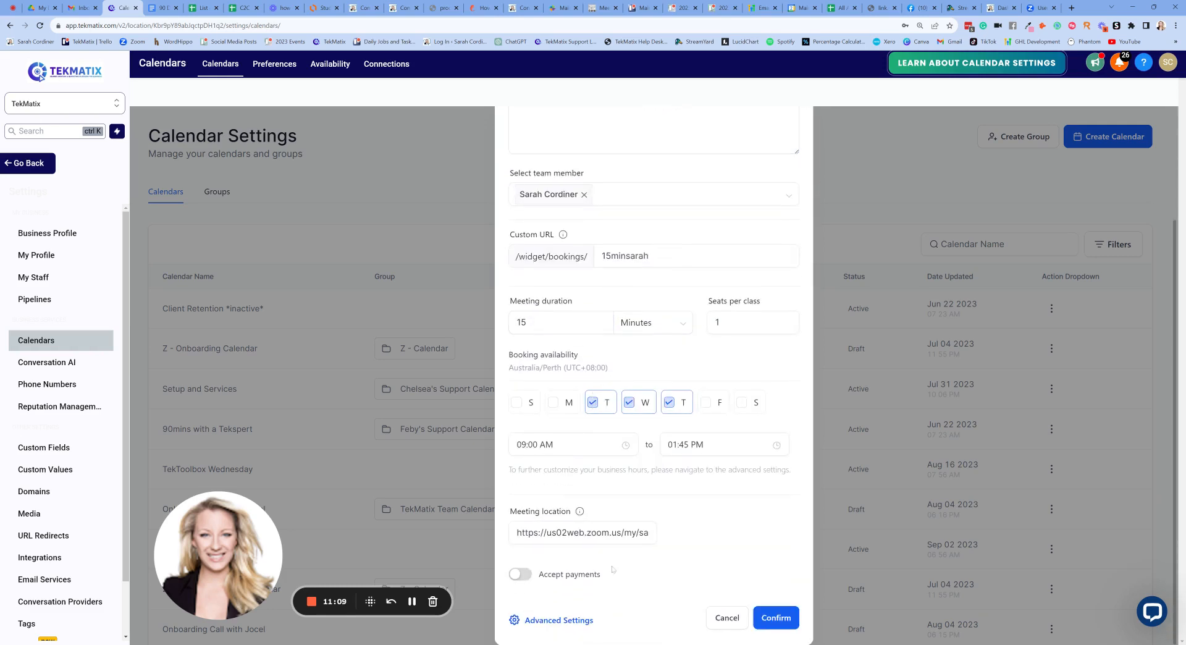
left_click(524, 575)
scroll(632, 506, "down", 3)
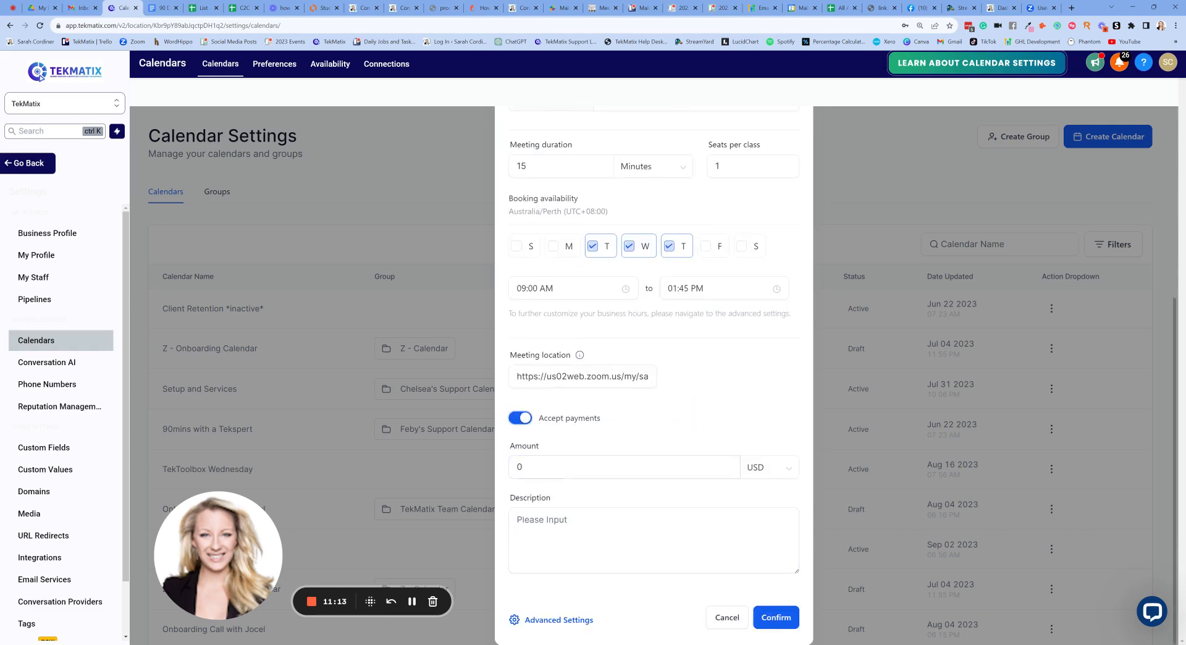
left_click(519, 419)
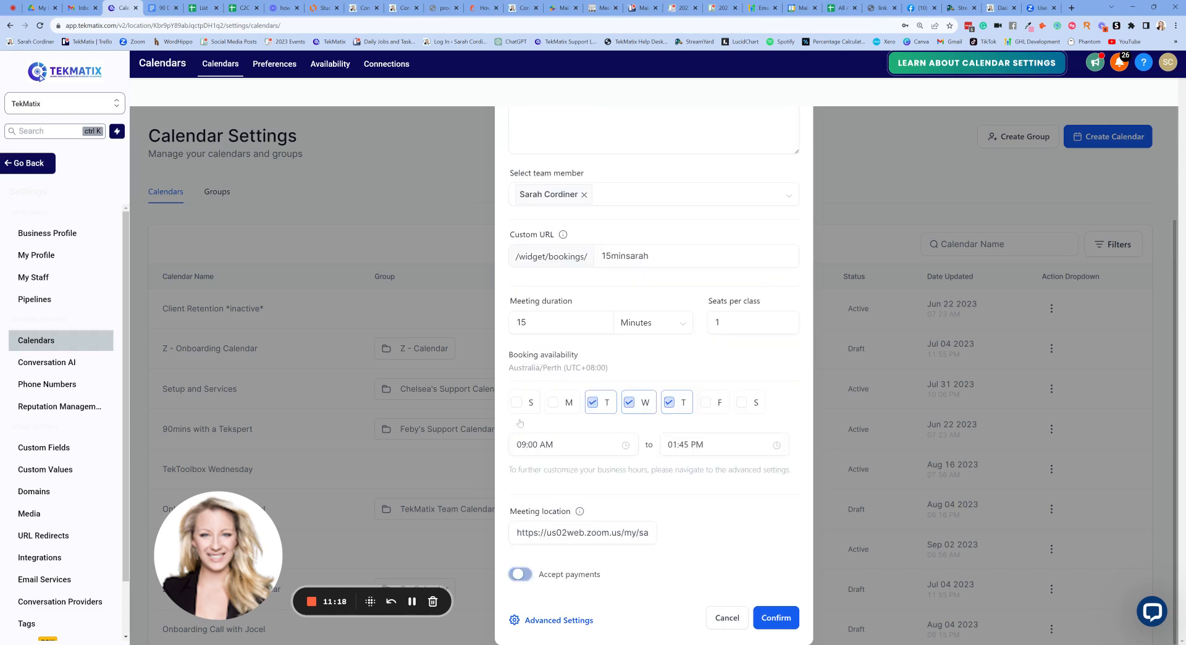
left_click(558, 621)
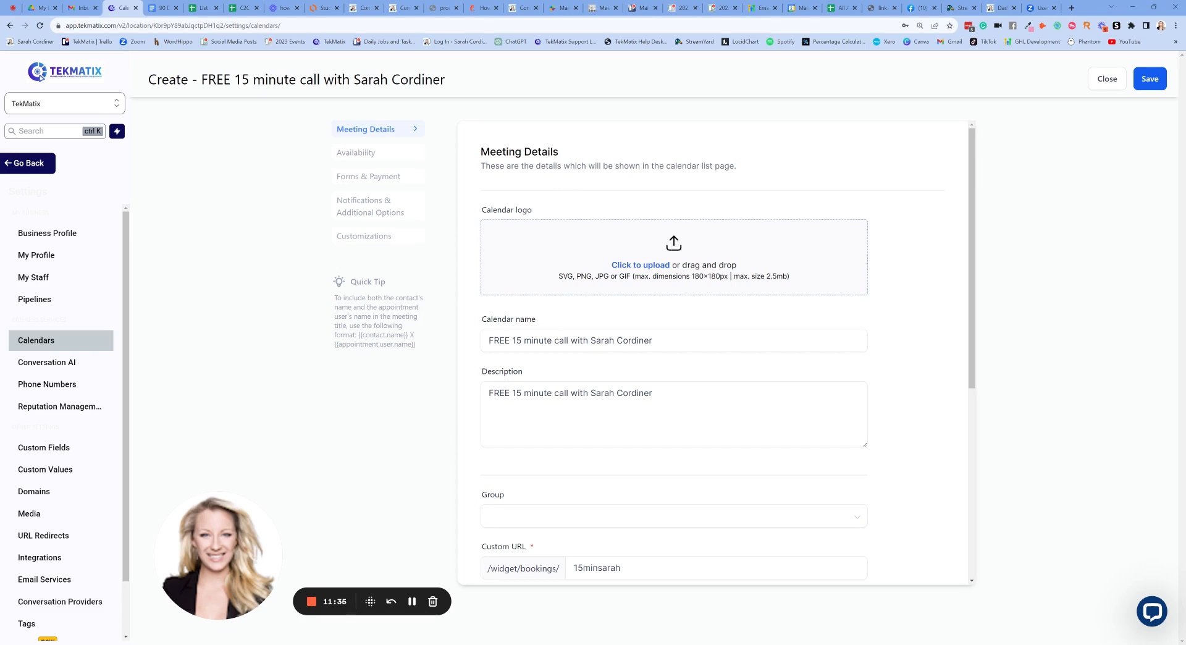
- Scroll through the calendar's Meeting Details form
scroll(504, 405, "down", 2)
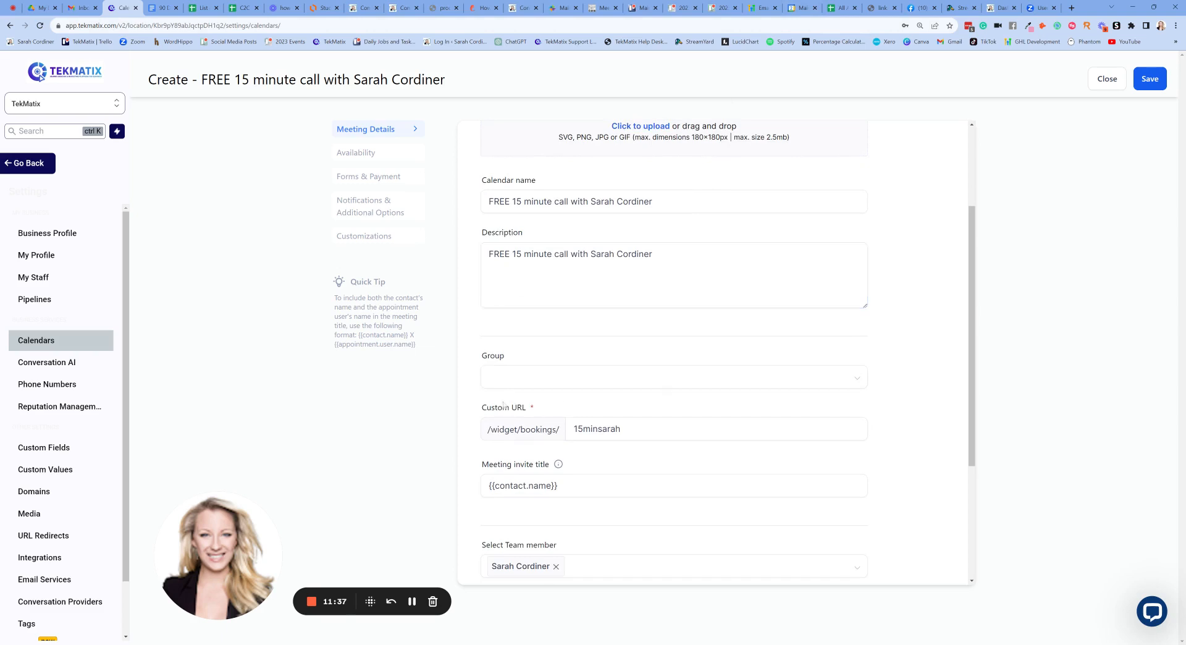
- Open the calendar Group list and close it without assigning a group
left_click(543, 379)
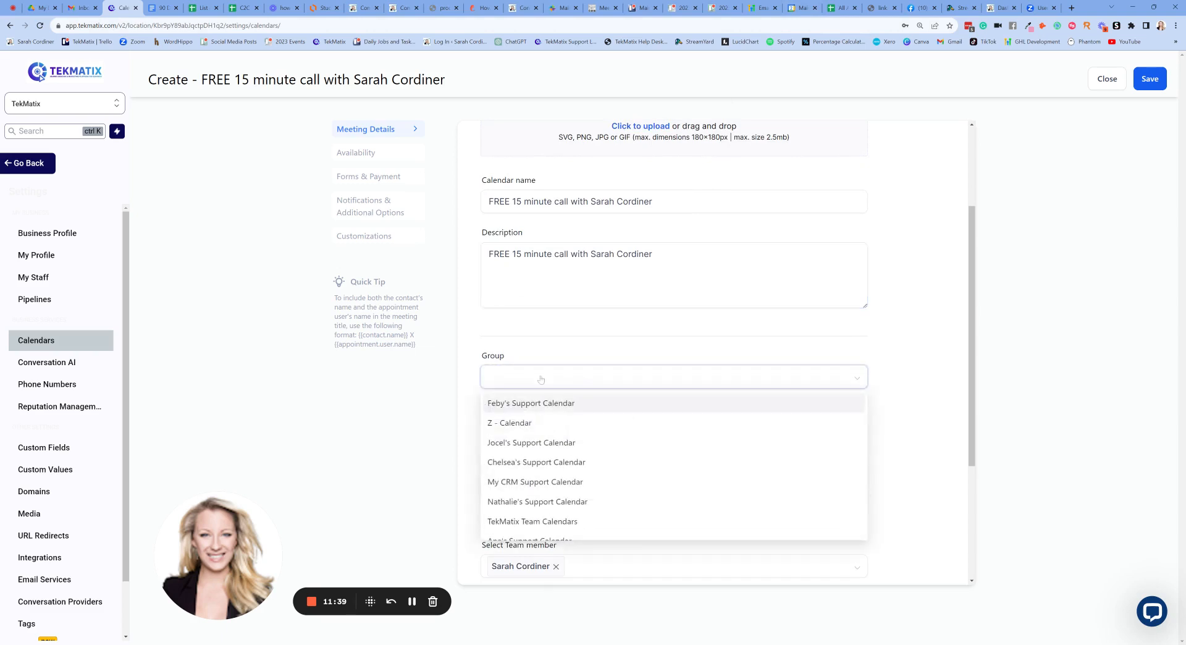
scroll(584, 425, "down", 1)
scroll(573, 417, "up", 1)
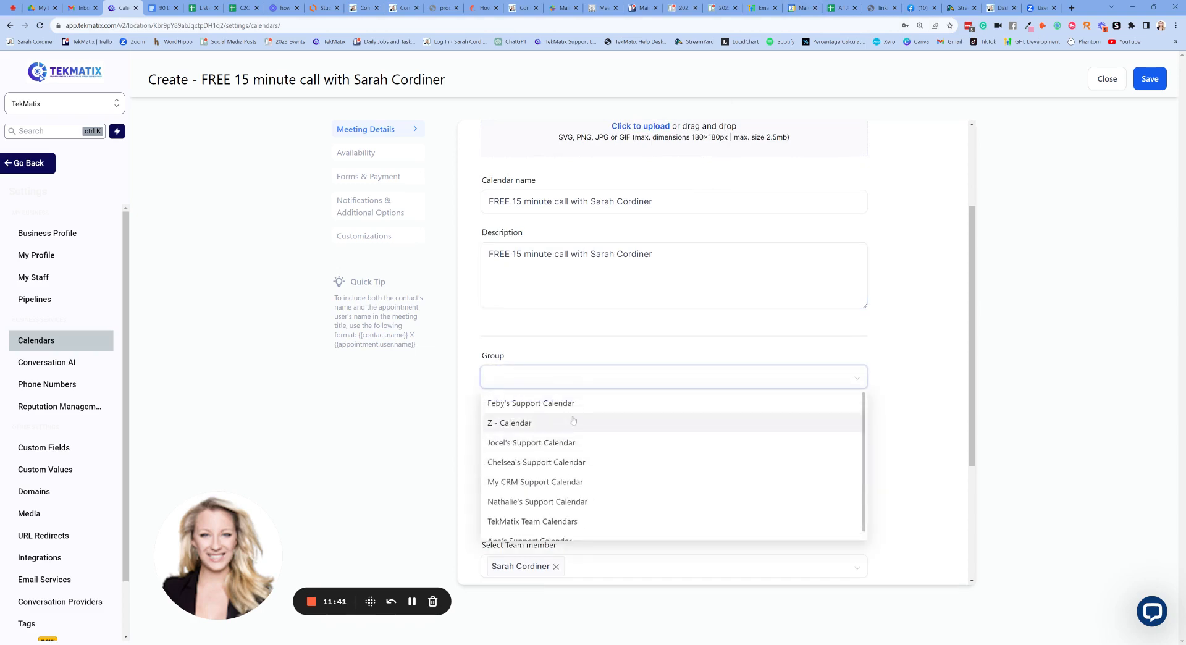
scroll(574, 420, "down", 1)
scroll(573, 420, "up", 1)
left_click(538, 391)
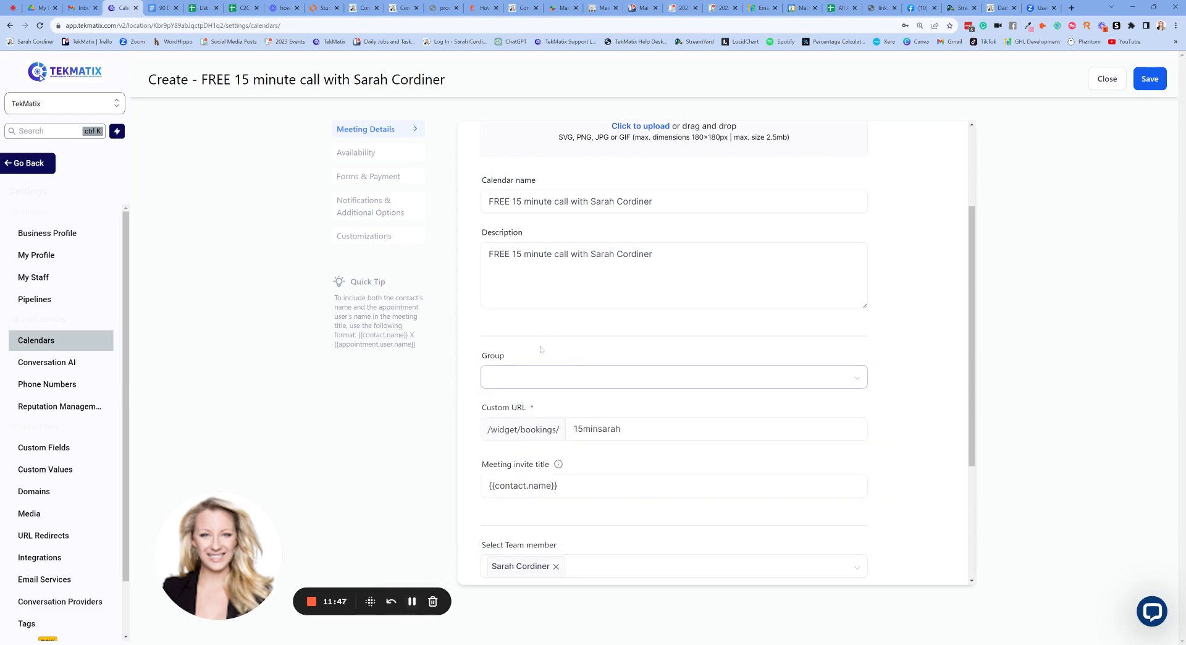
scroll(593, 352, "up", 3)
scroll(562, 334, "down", 4)
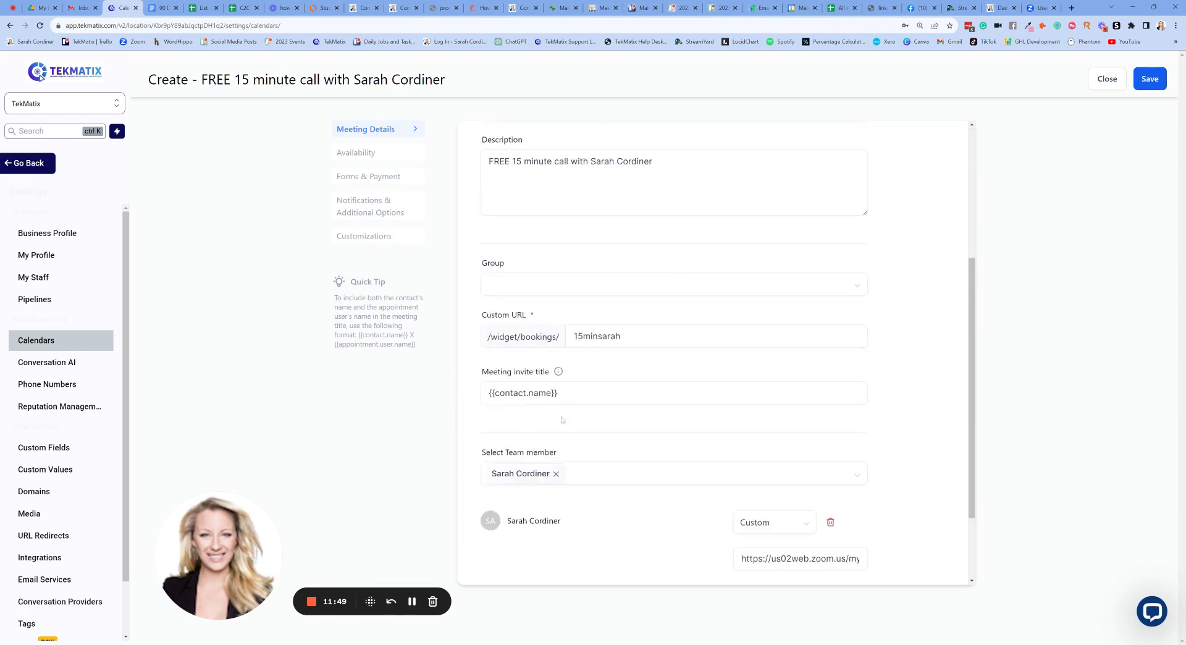
scroll(508, 283, "up", 2)
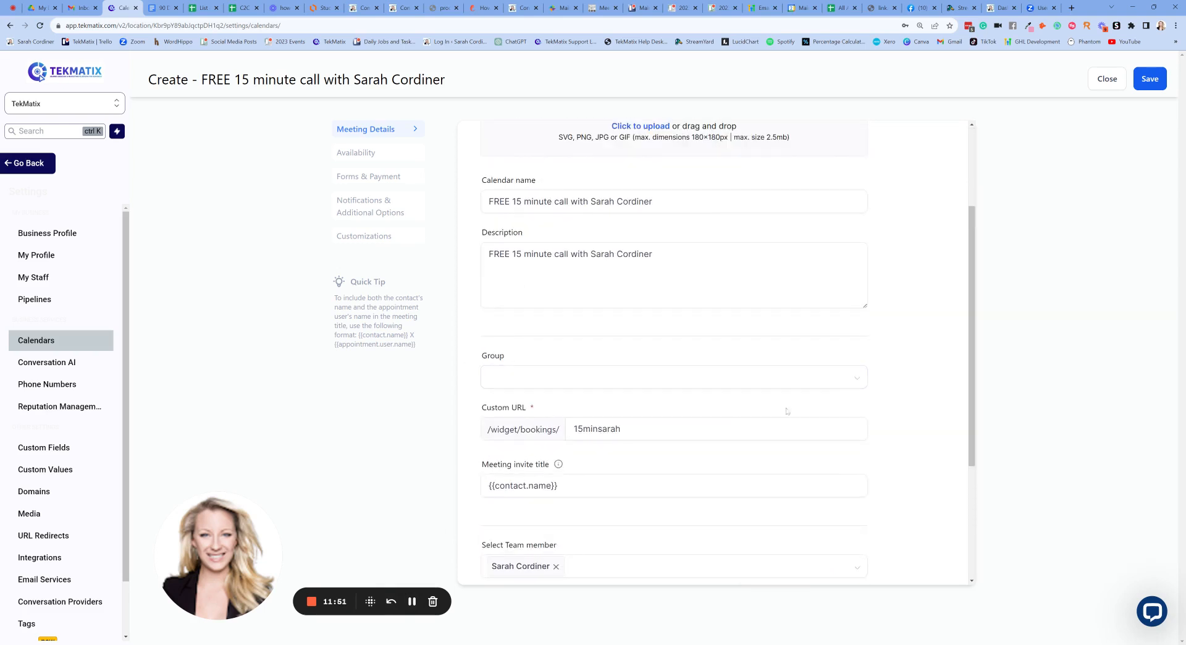
scroll(601, 231, "up", 2)
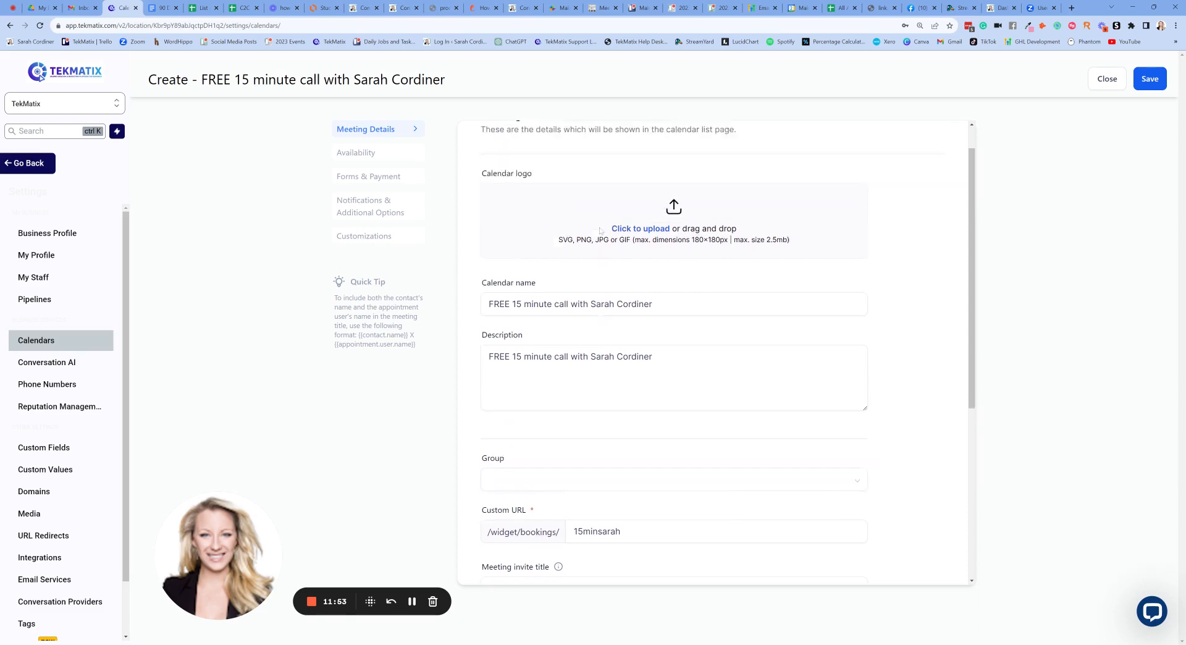
scroll(601, 230, "down", 2)
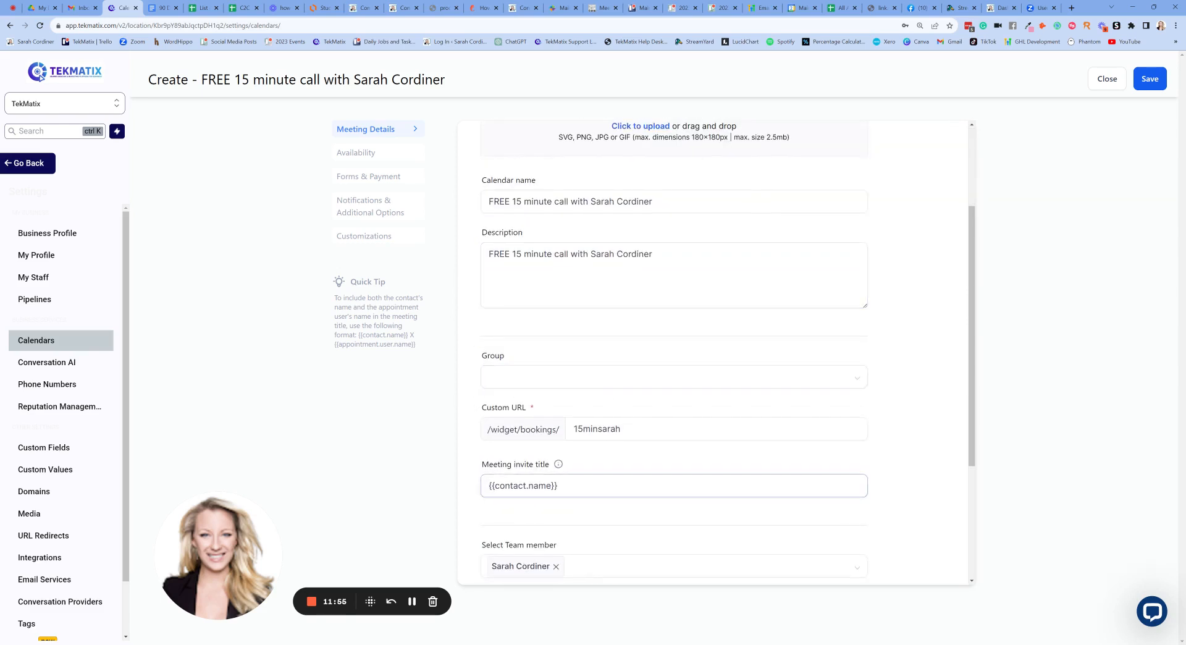
scroll(472, 370, "down", 2)
mouse_move(561, 375)
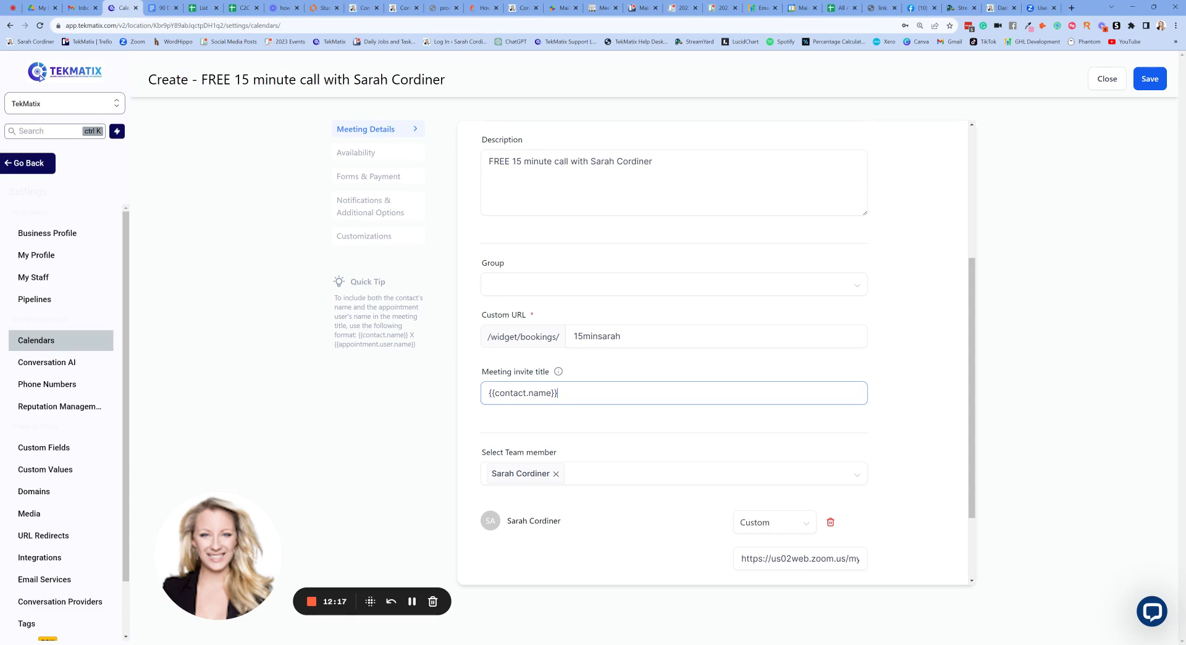
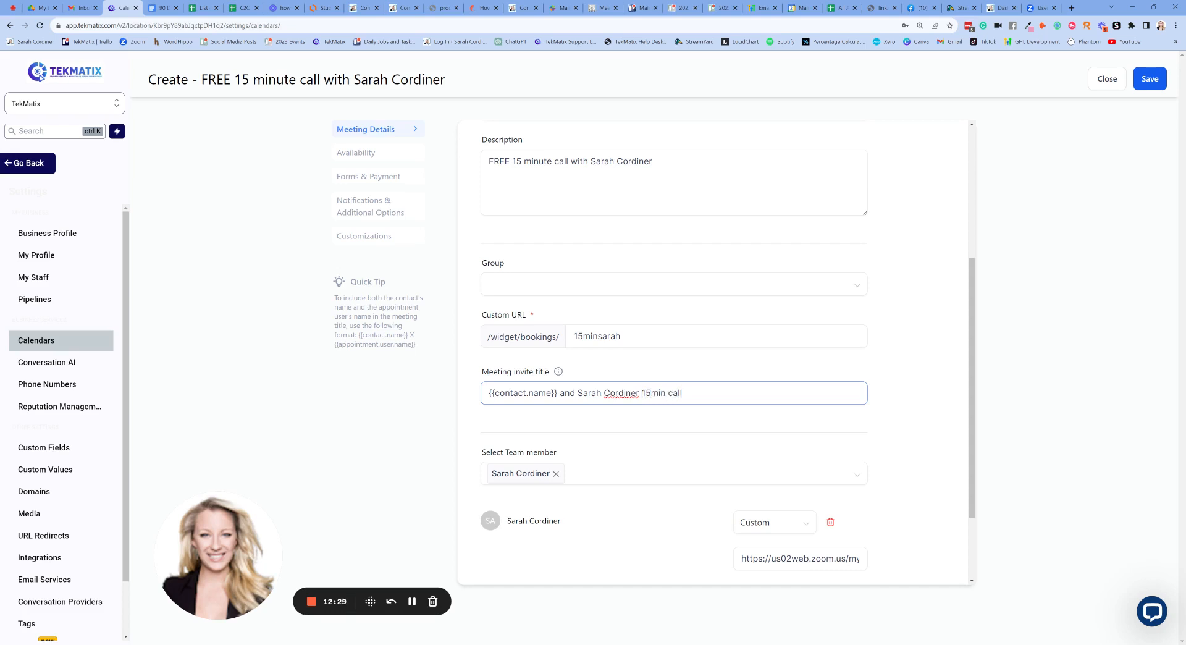
- Extend the invite title to {{contact.name}} and the host's name plus '15min call'
left_click(681, 362)
left_click_drag(698, 393, 455, 410)
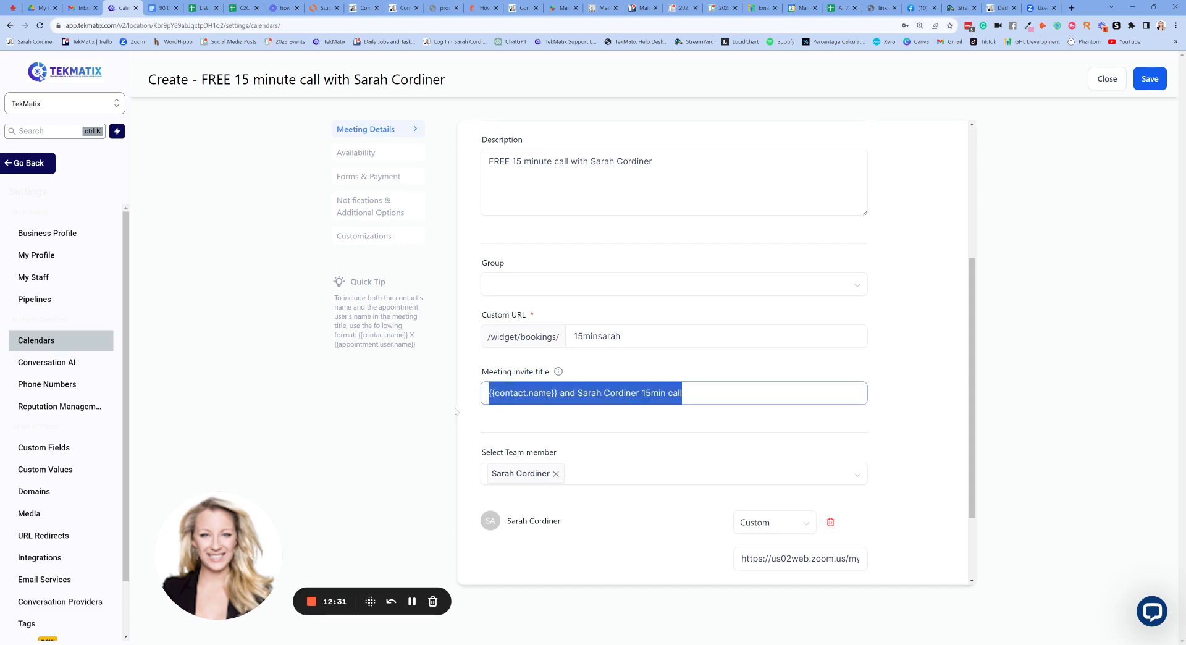
left_click(698, 369)
left_click_drag(697, 394, 479, 396)
left_click(668, 376)
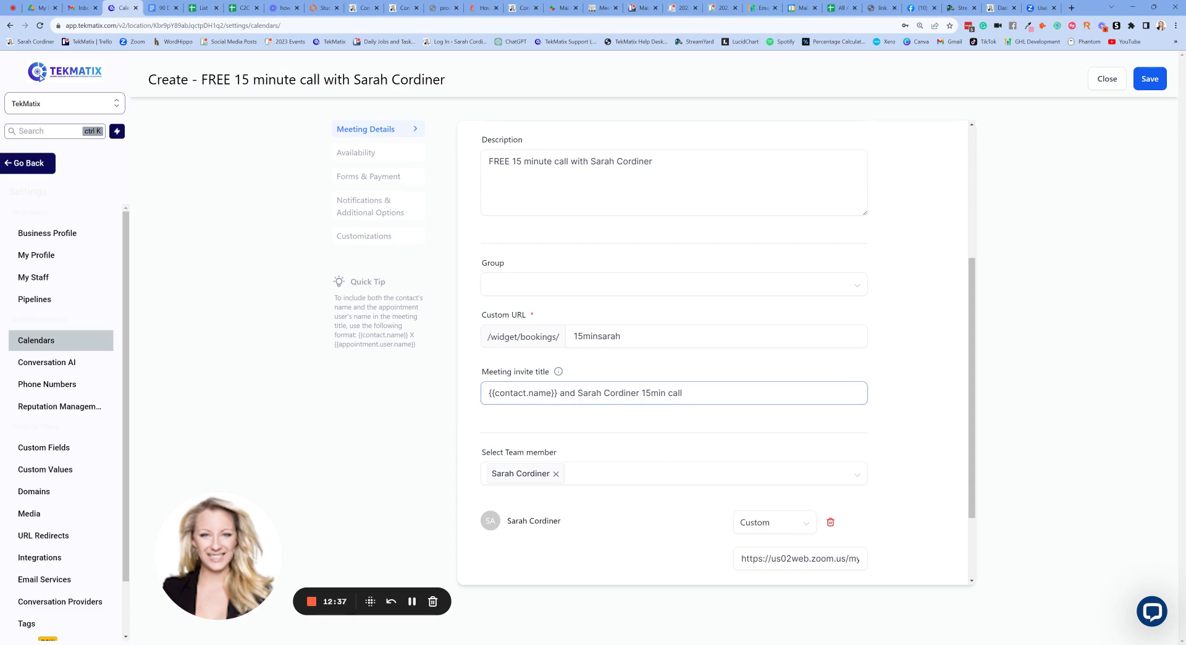
left_click_drag(667, 392, 641, 393)
left_click(662, 370)
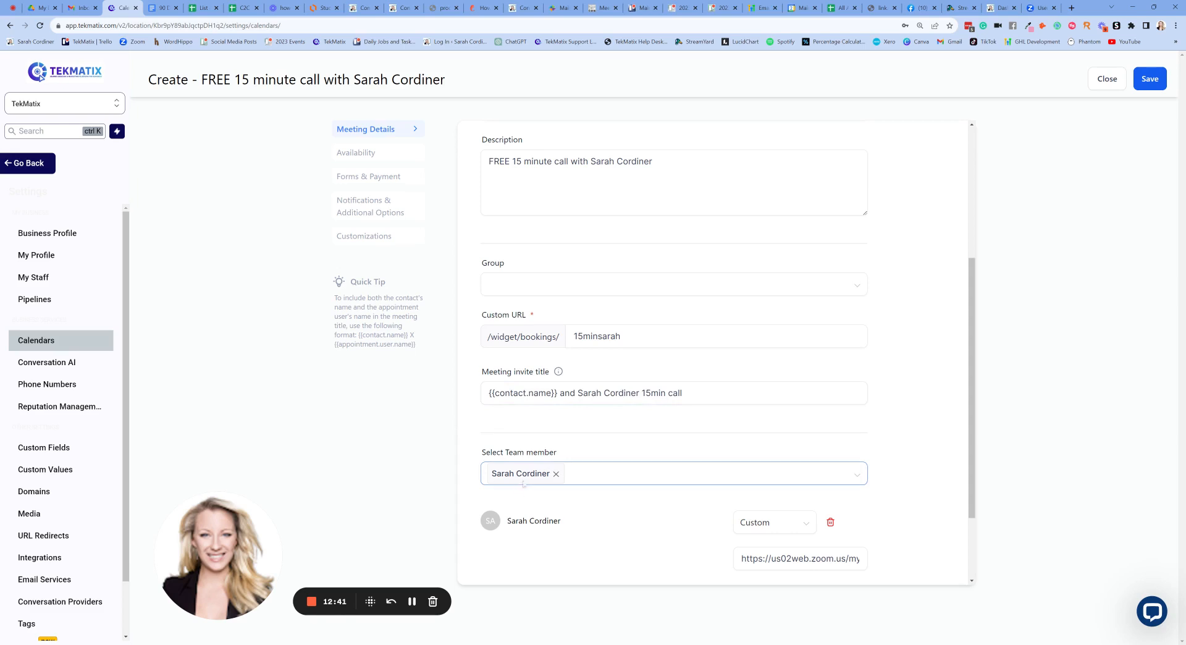
- Keep the meeting location set to Custom
scroll(574, 451, "down", 1)
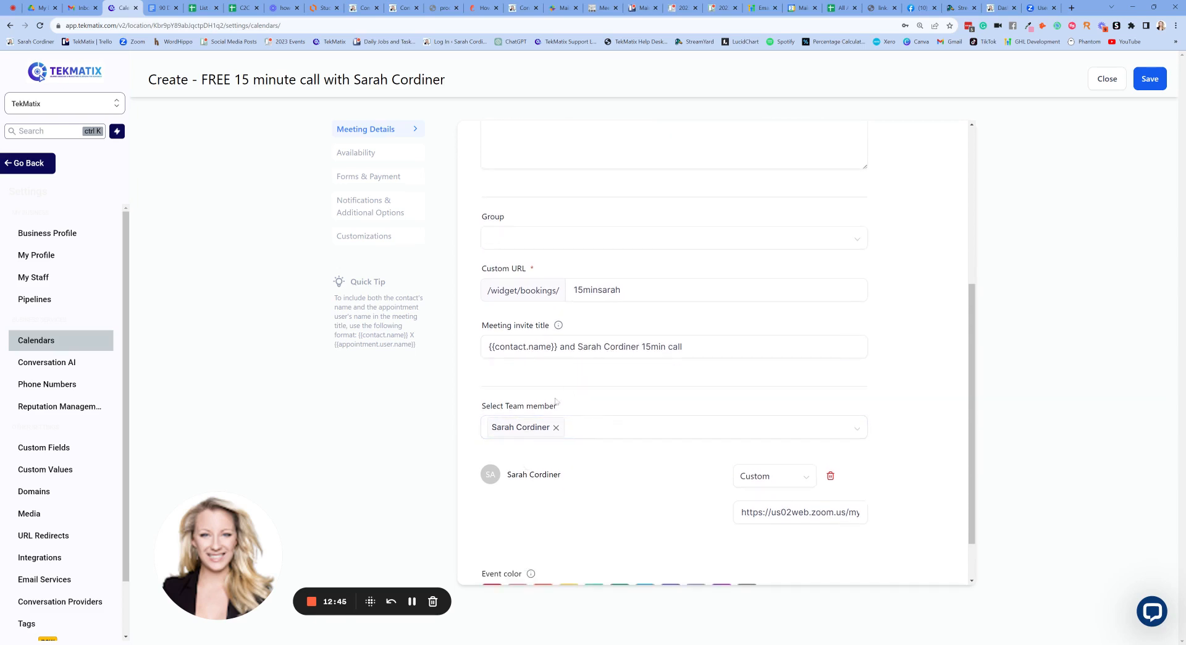
scroll(710, 420, "down", 1)
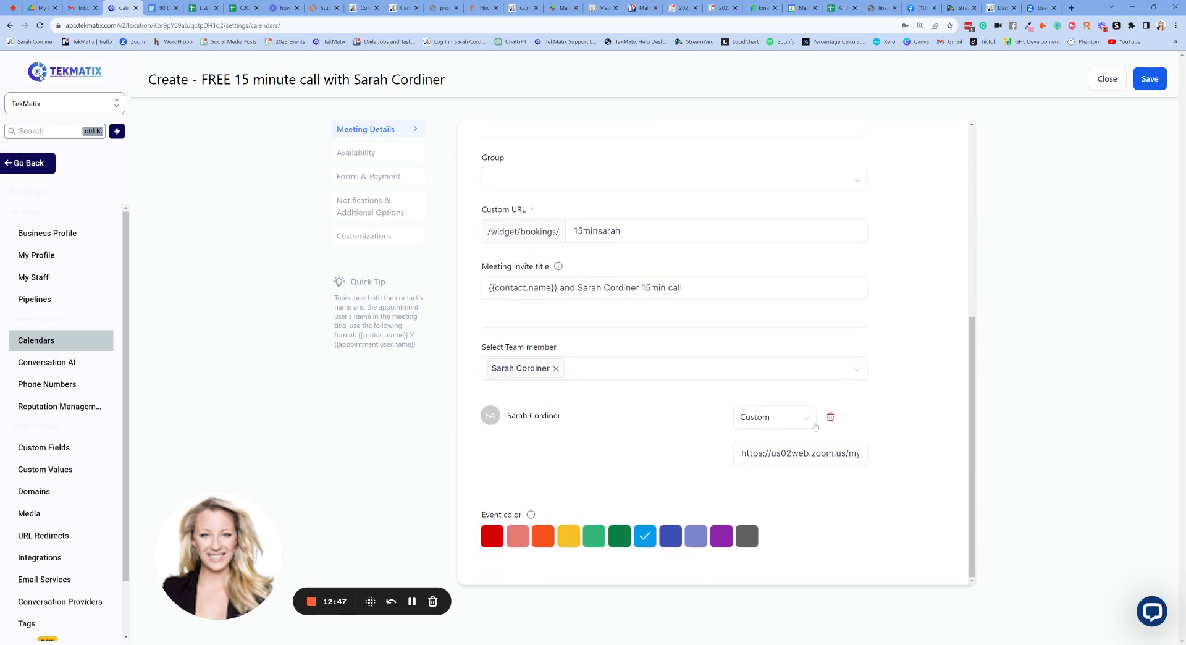
left_click(808, 420)
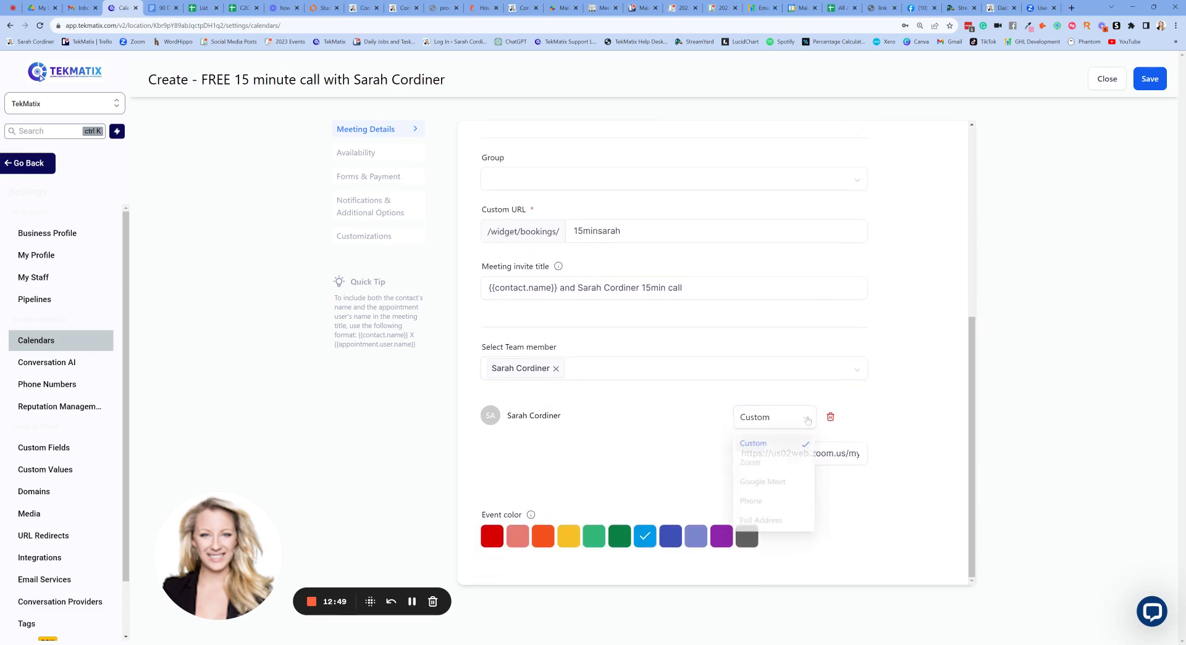
left_click(884, 422)
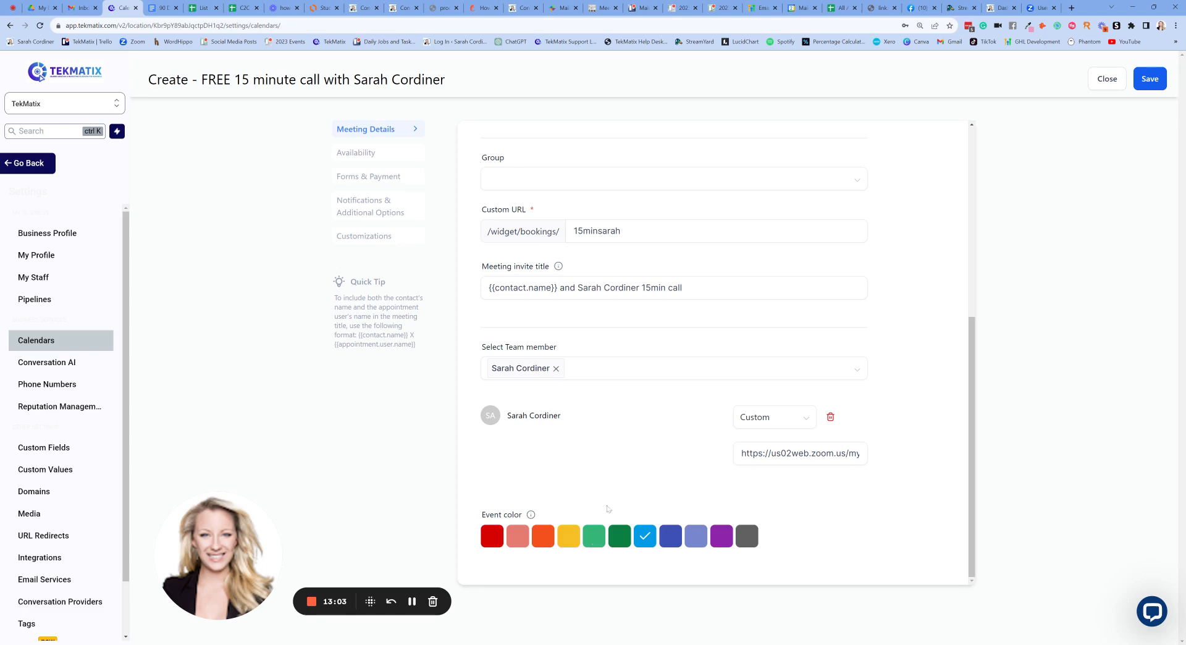
- Set the event colour to light green
left_click(596, 537)
scroll(627, 460, "up", 2)
scroll(626, 460, "down", 2)
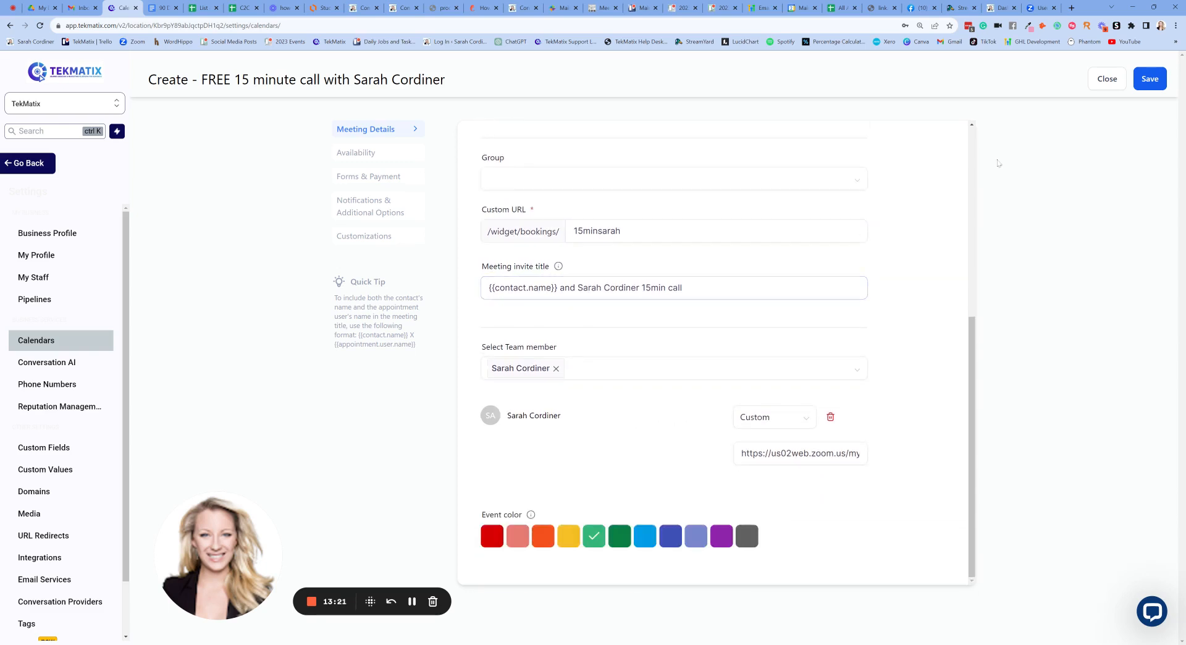
- Save the calendar's meeting details, then bring up the Forms & Payment settings
left_click(1145, 82)
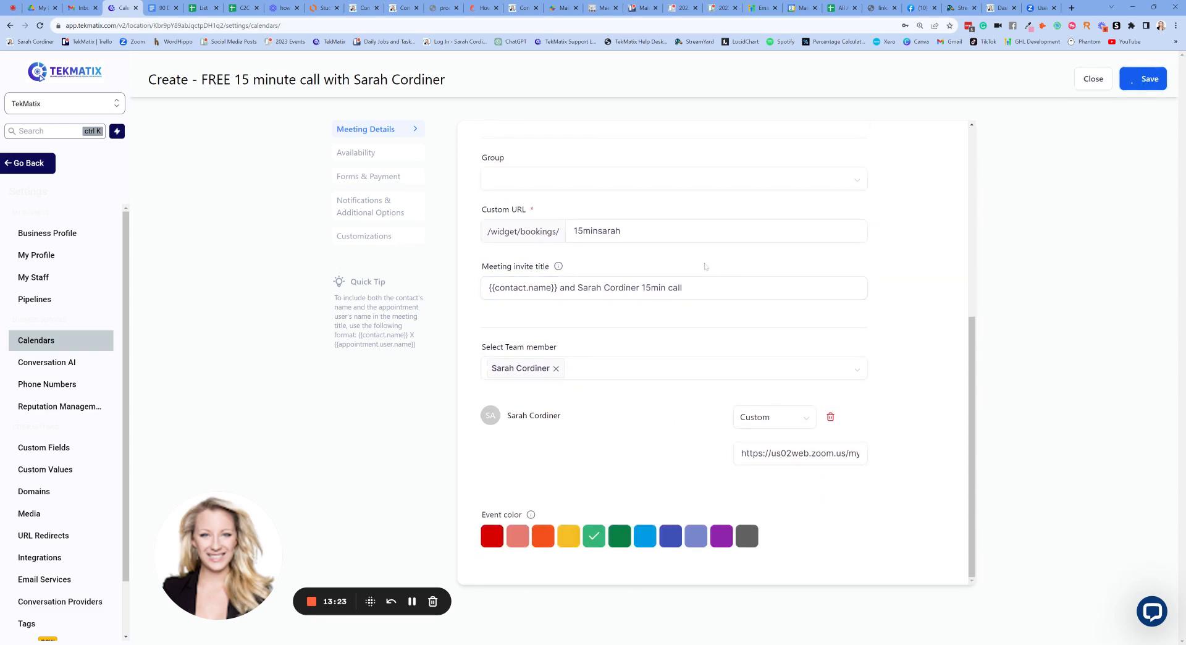
scroll(722, 299, "up", 1)
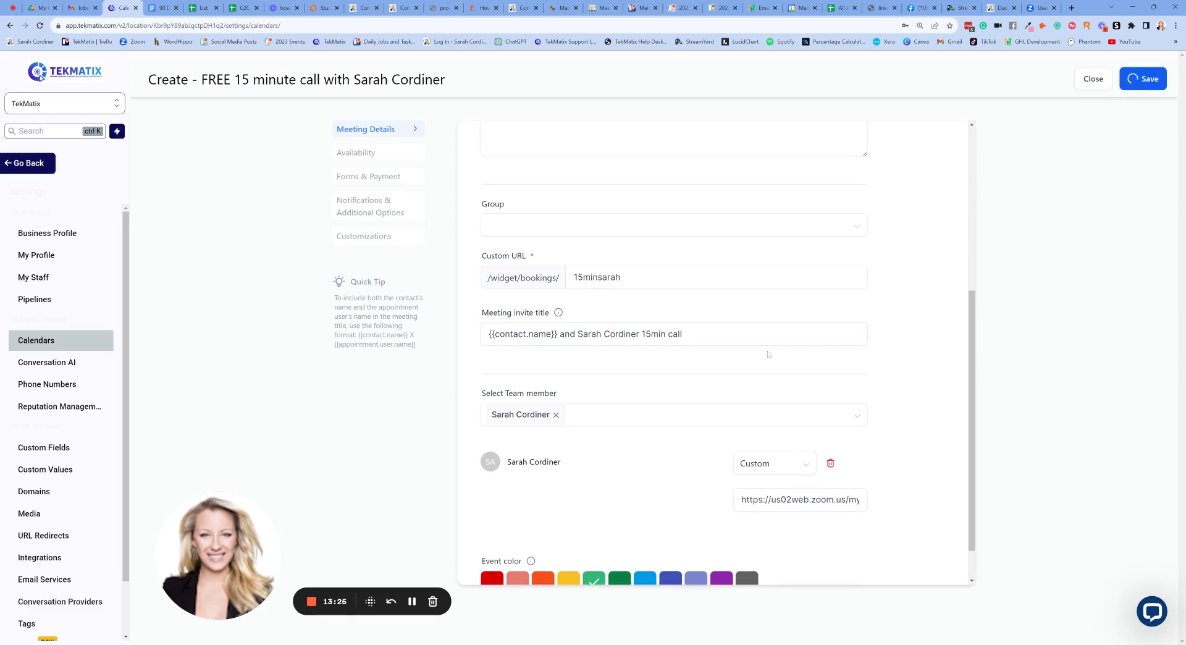
scroll(753, 357, "down", 1)
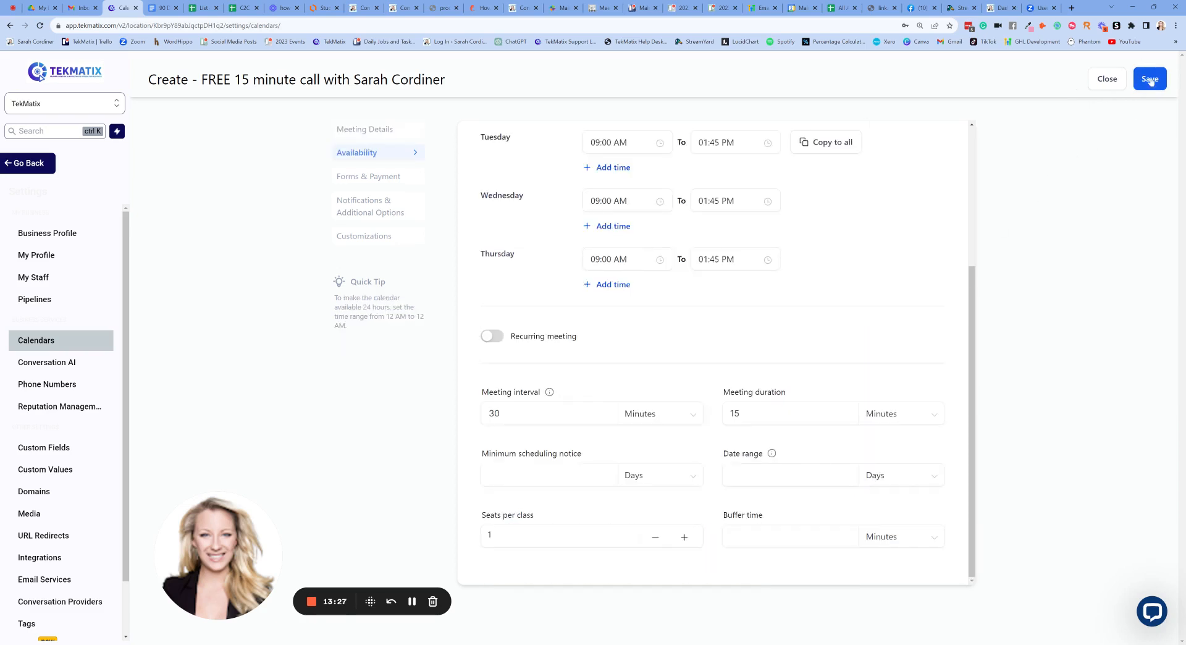
scroll(914, 251, "up", 3)
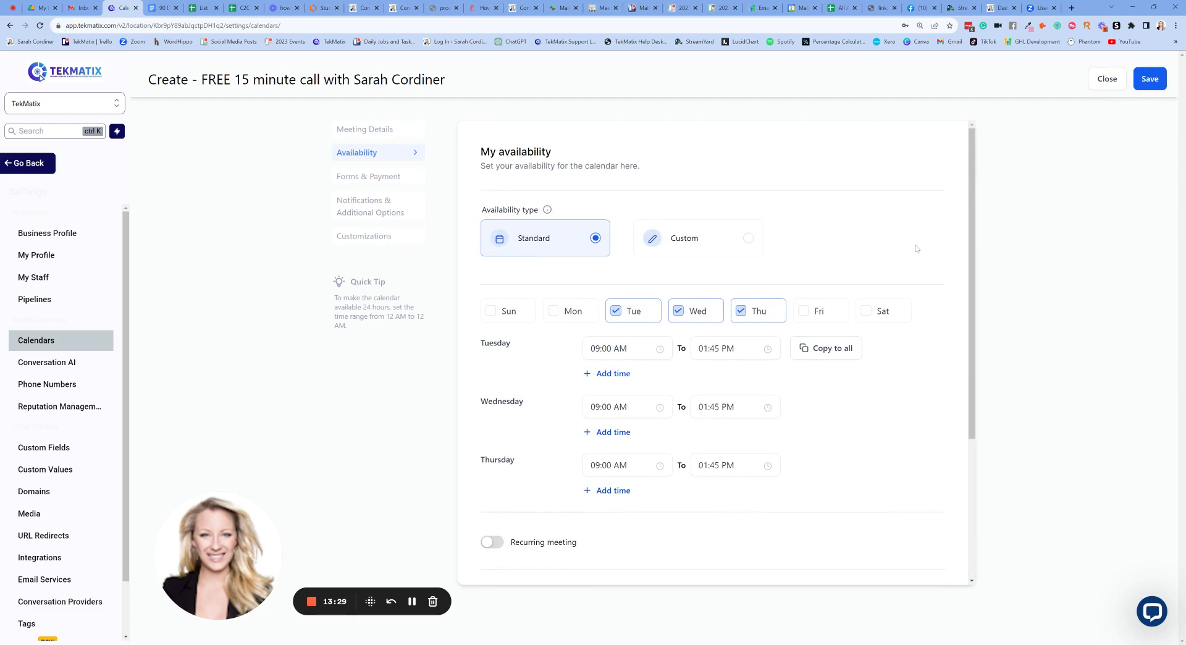
left_click(372, 178)
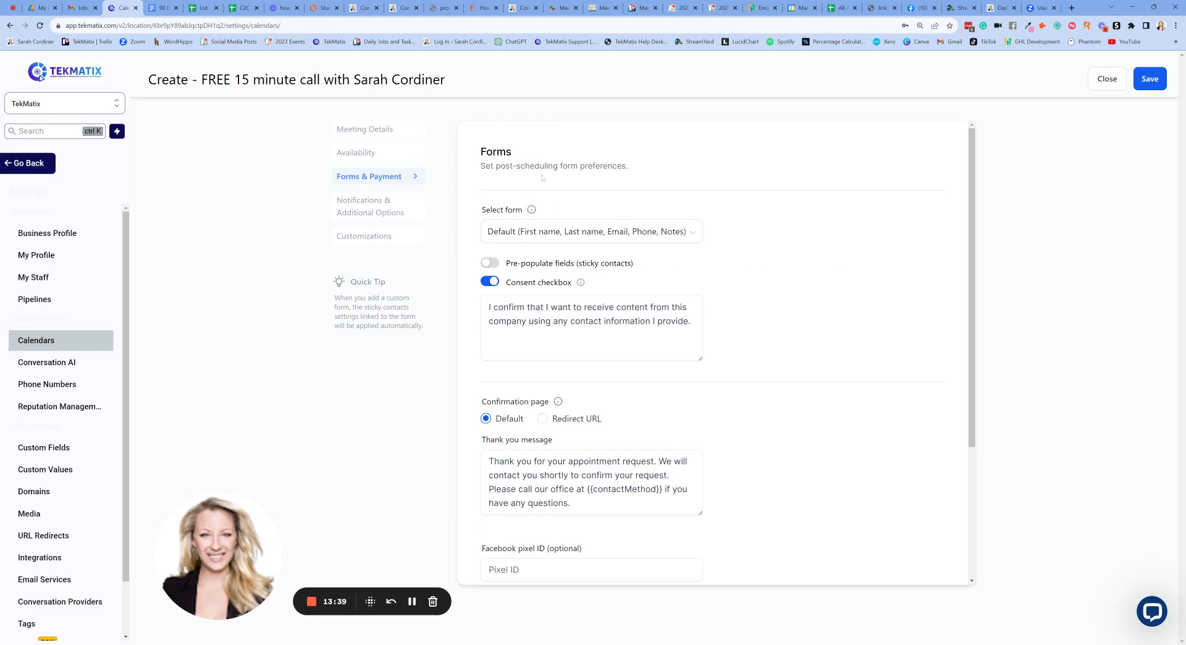
- Preview the public booking form for the 10:45 AM Thu Sep 21 slot, then return to form settings
left_click(880, 7)
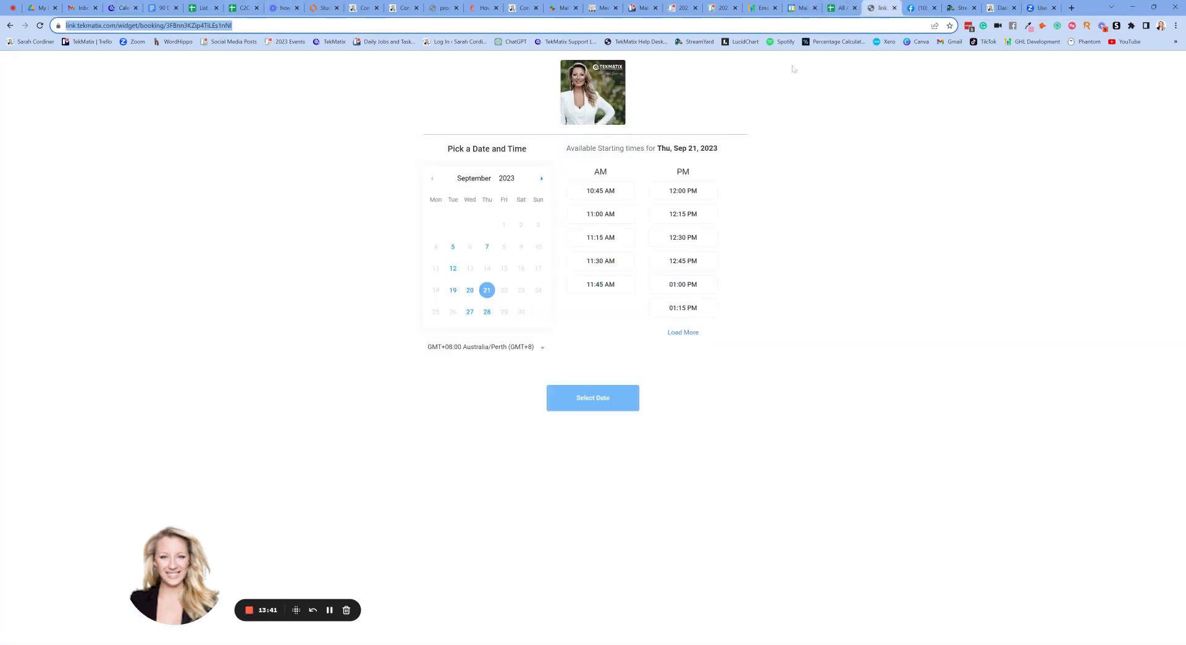
left_click(602, 196)
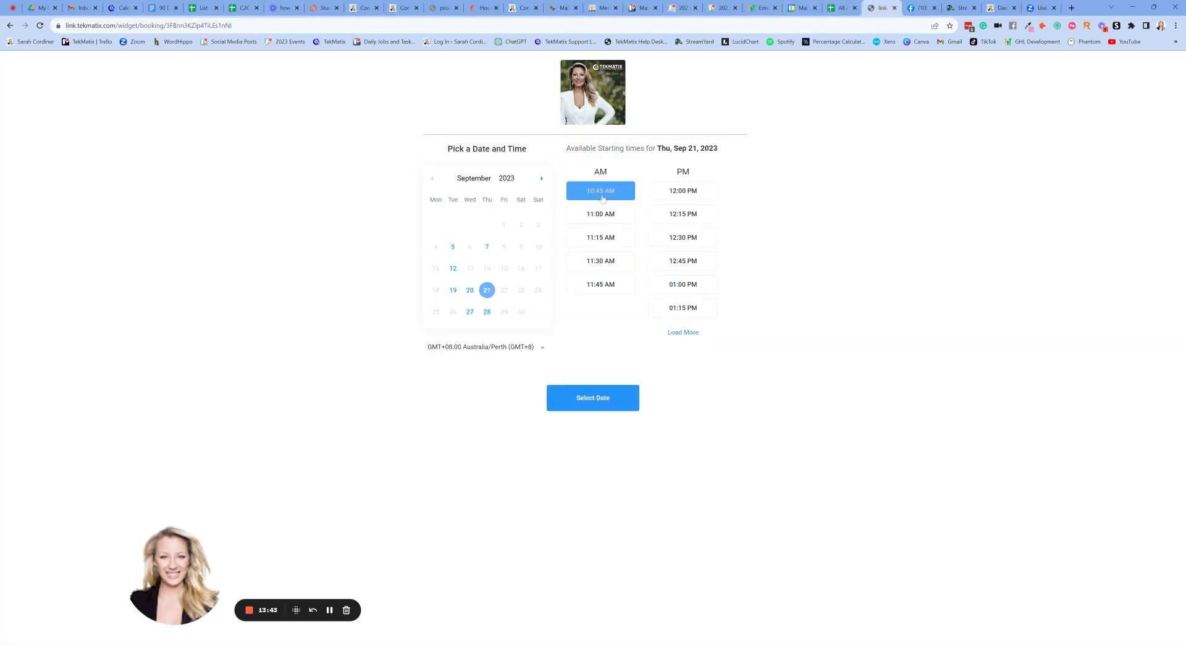
left_click(595, 398)
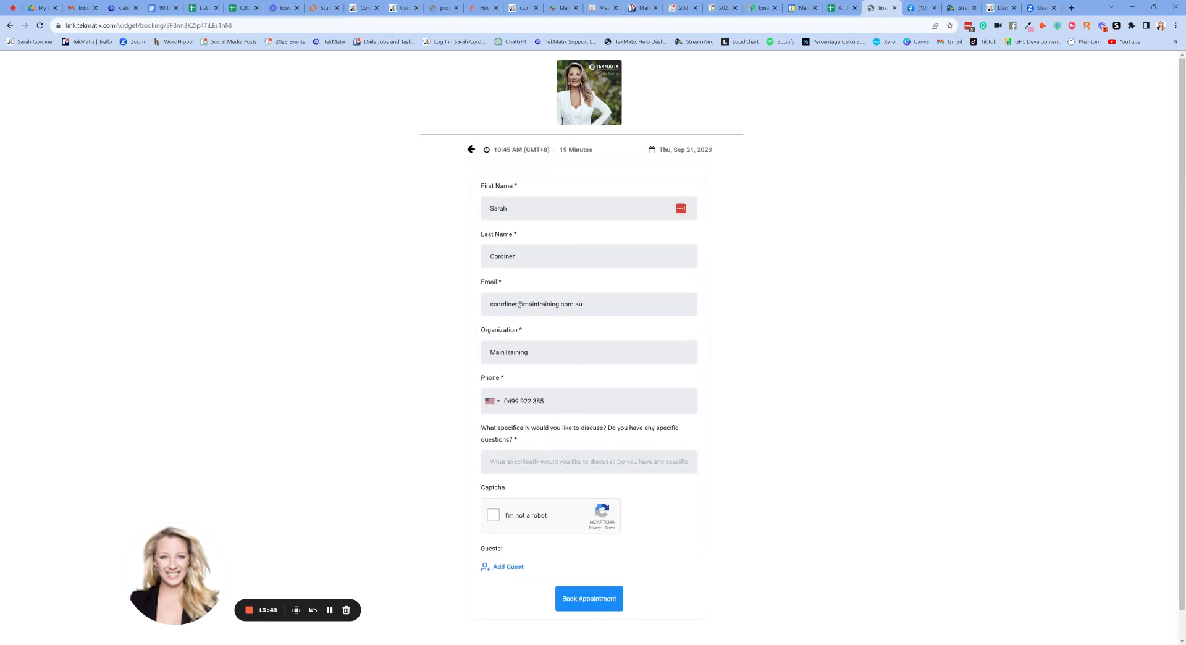
scroll(560, 244, "down", 1)
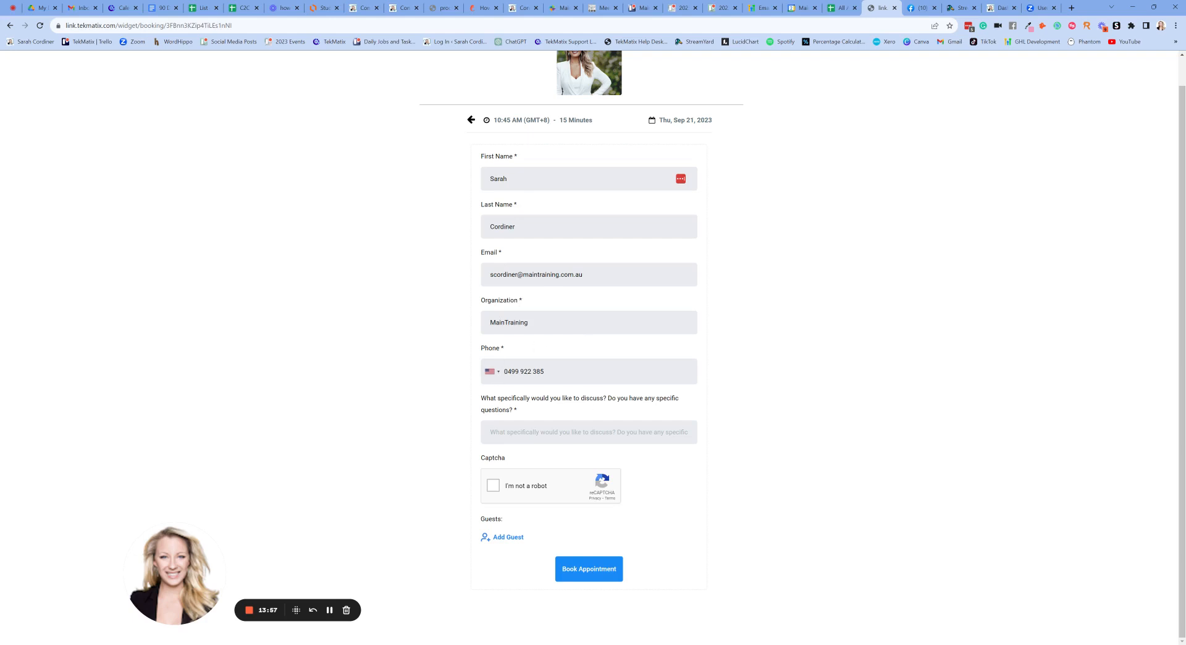
left_click_drag(518, 410, 483, 403)
left_click(782, 434)
left_click(119, 7)
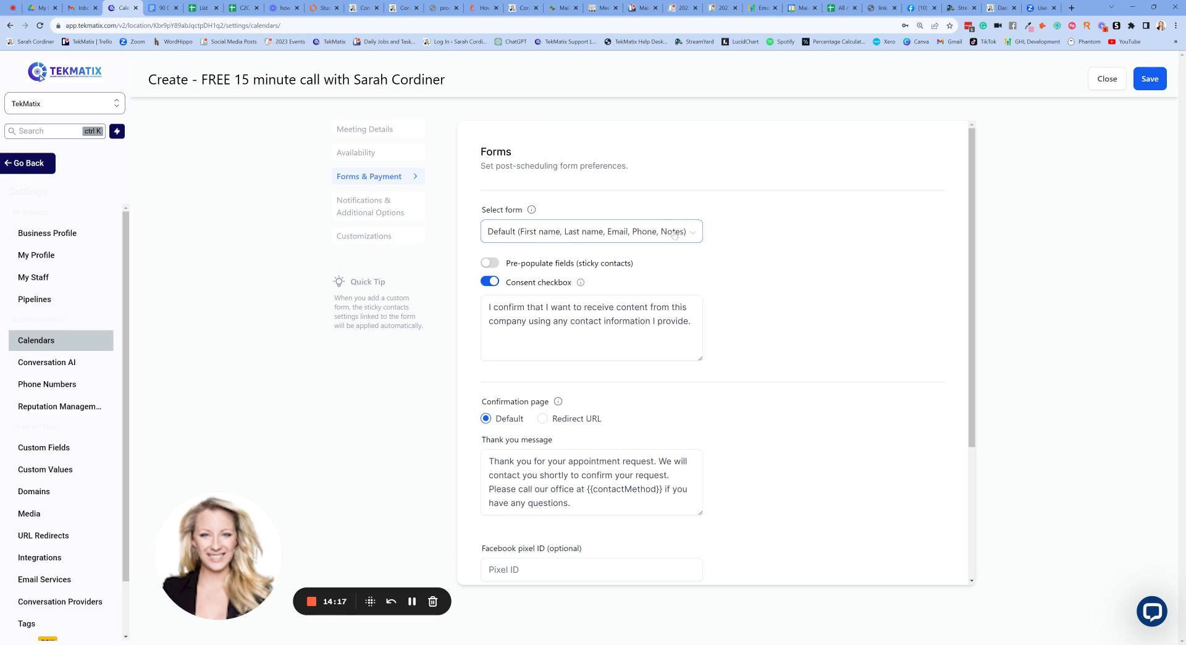
- Check the booking form list, leave the default form selected, and return to the booking page
left_click(871, 8)
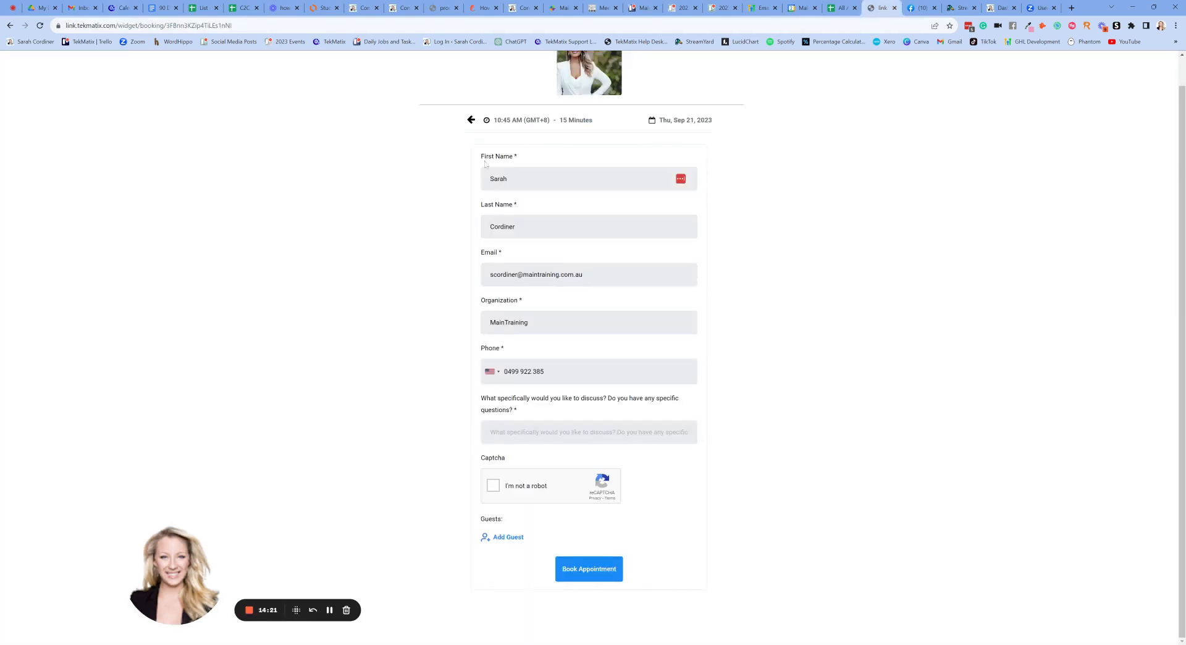
left_click(120, 8)
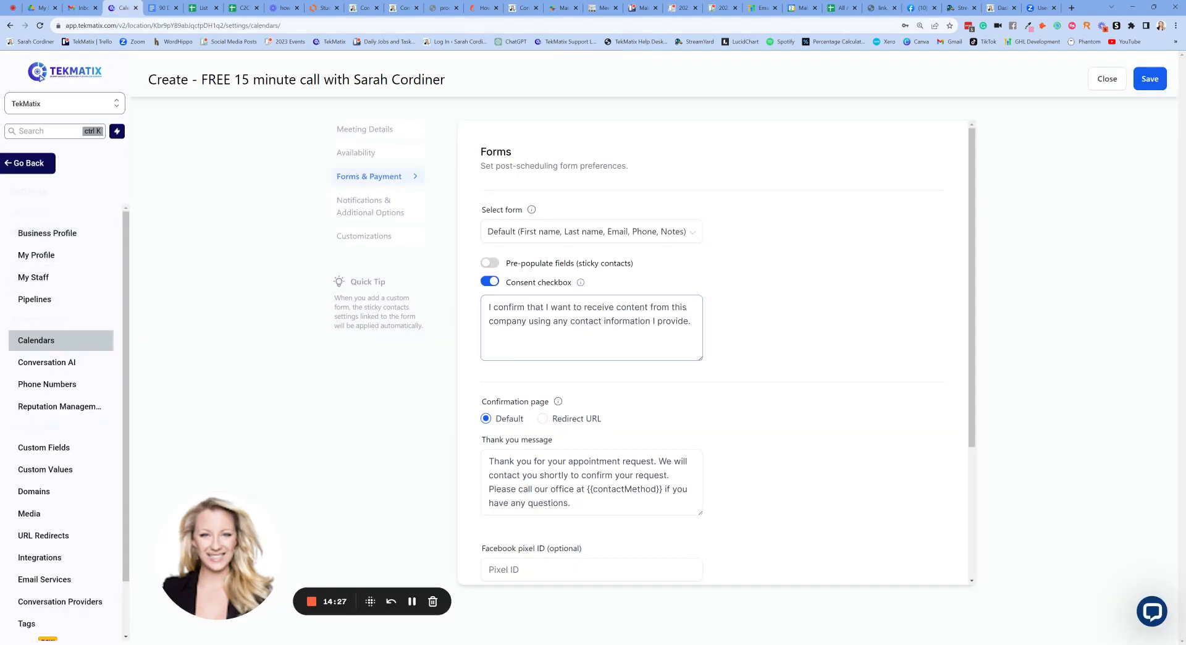
left_click(666, 234)
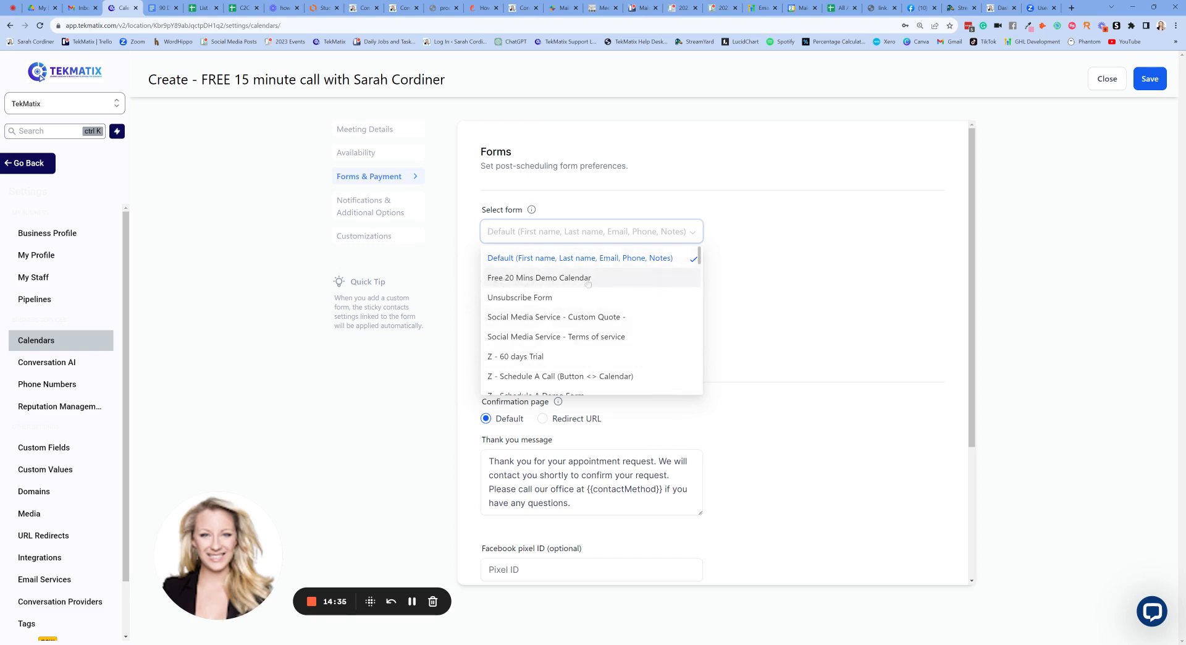
left_click(815, 247)
left_click(879, 8)
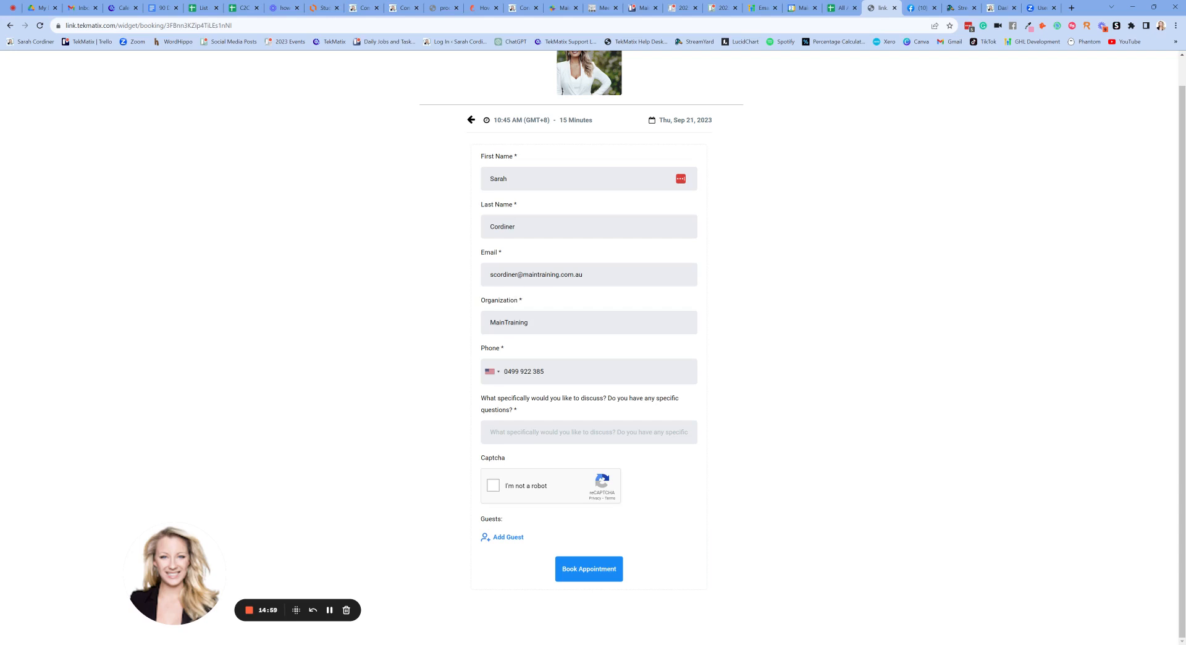
- Back in form settings, confirm the Default booking form stays selected
scroll(519, 410, "up", 1)
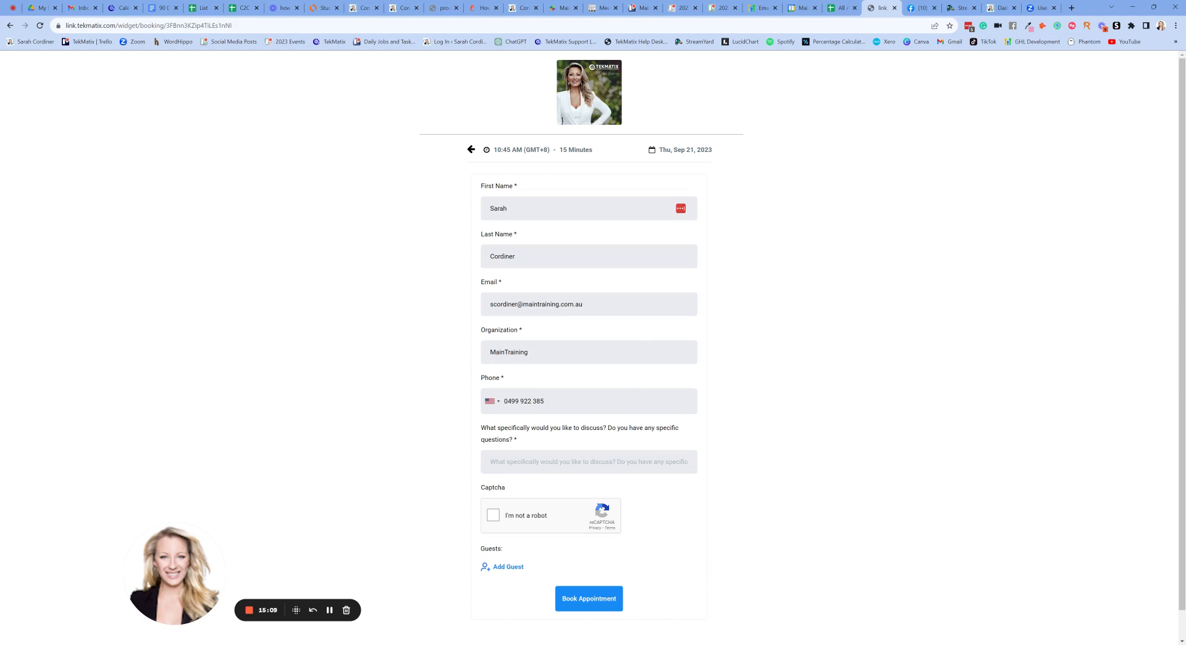
left_click(122, 8)
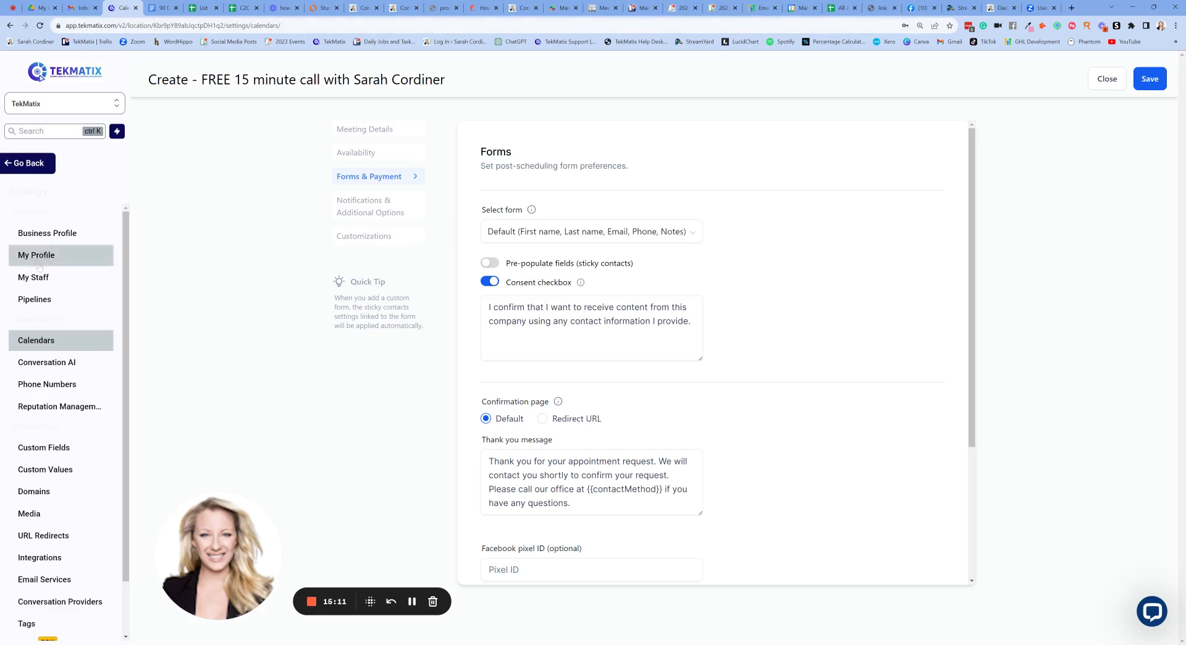
left_click(695, 235)
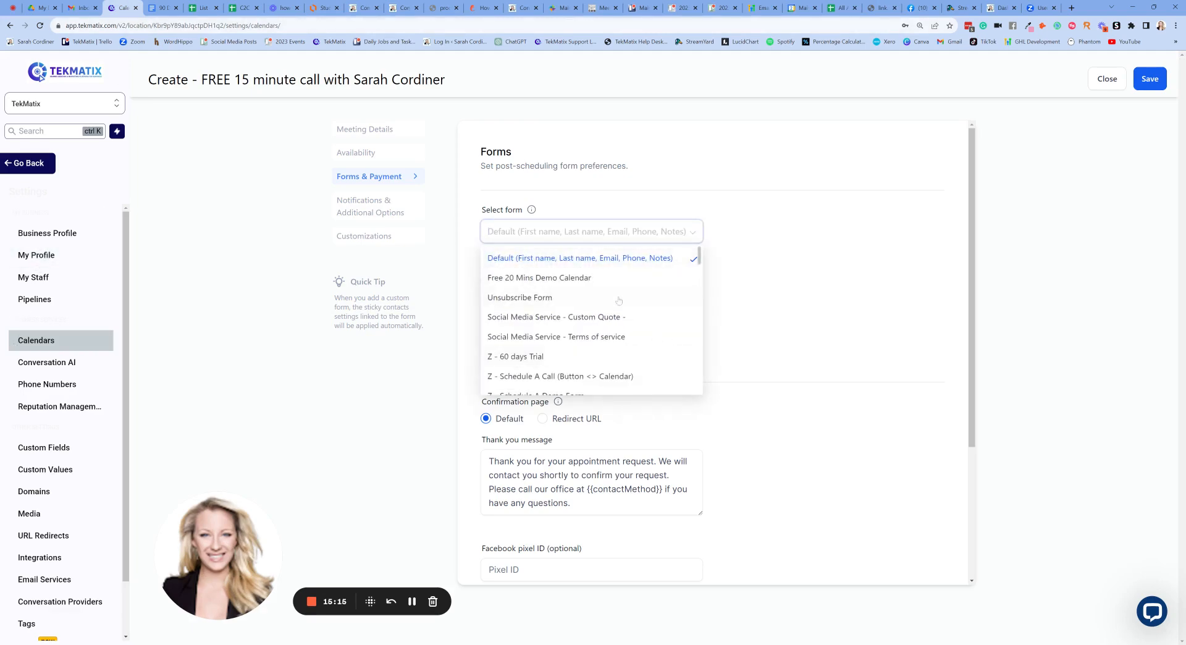
left_click(763, 228)
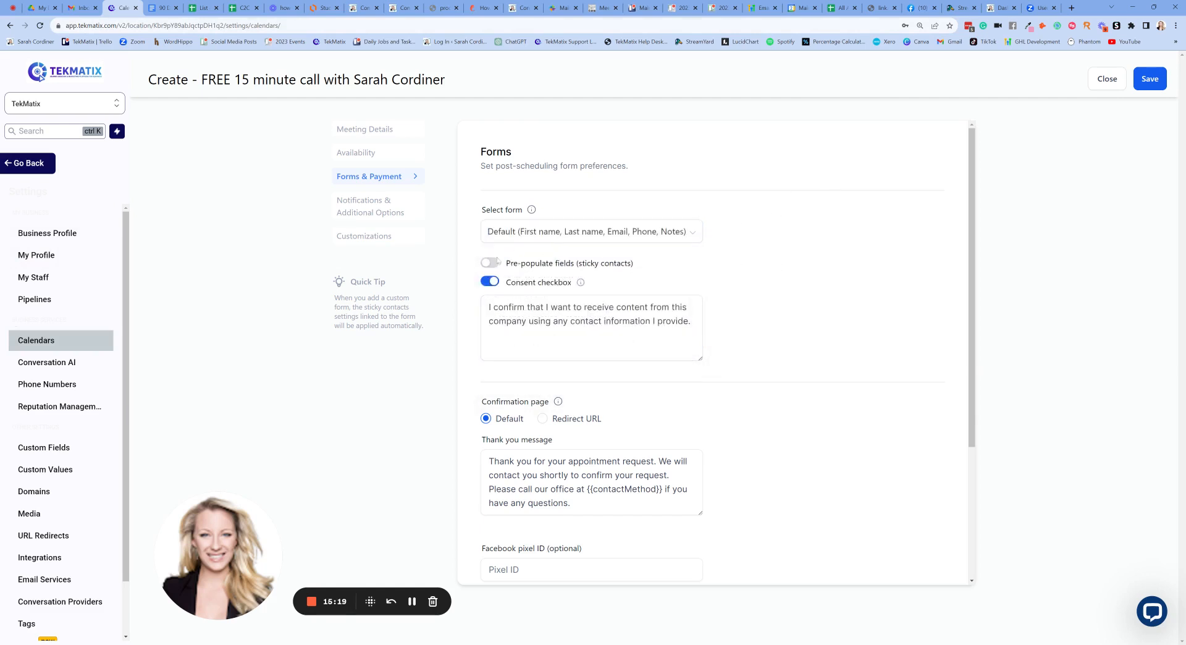
- Turn on Pre-populate fields (sticky contacts)
left_click_drag(505, 262, 642, 265)
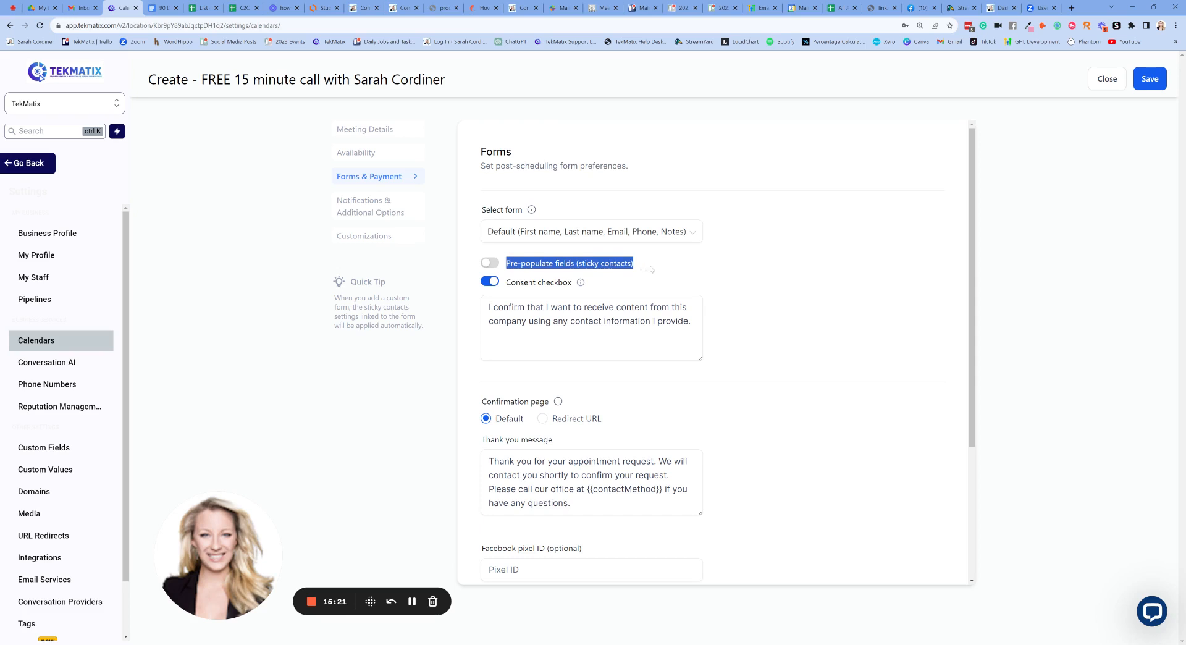
left_click(675, 270)
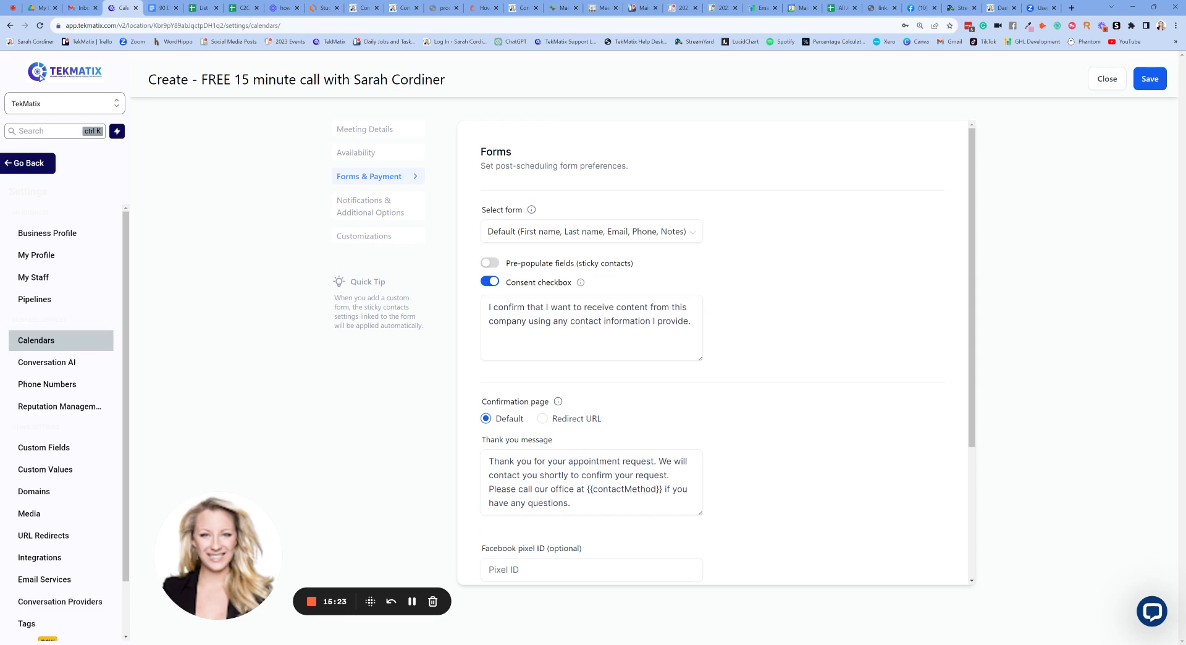
left_click(491, 262)
left_click(881, 8)
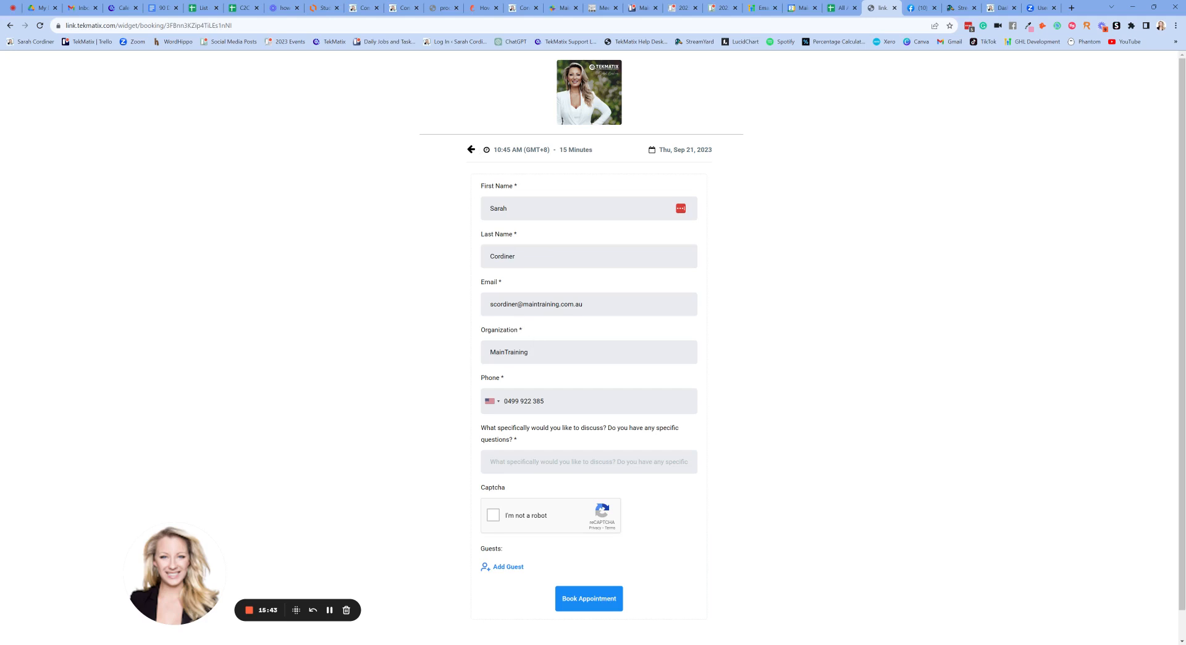
left_click(471, 150)
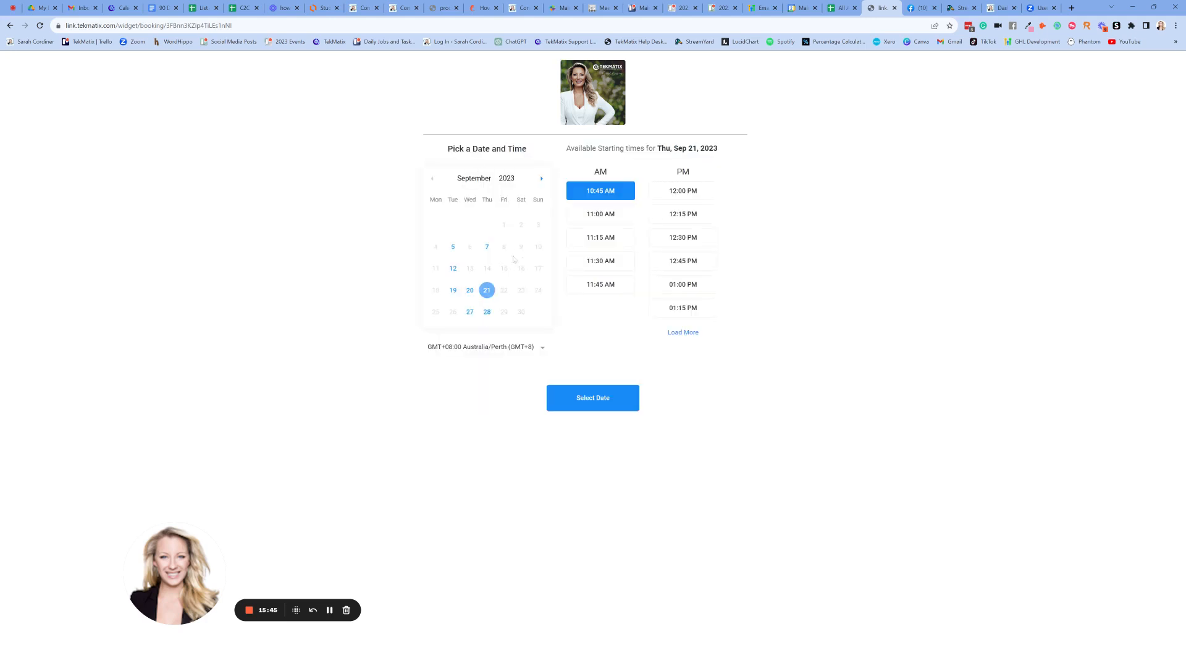
left_click(452, 268)
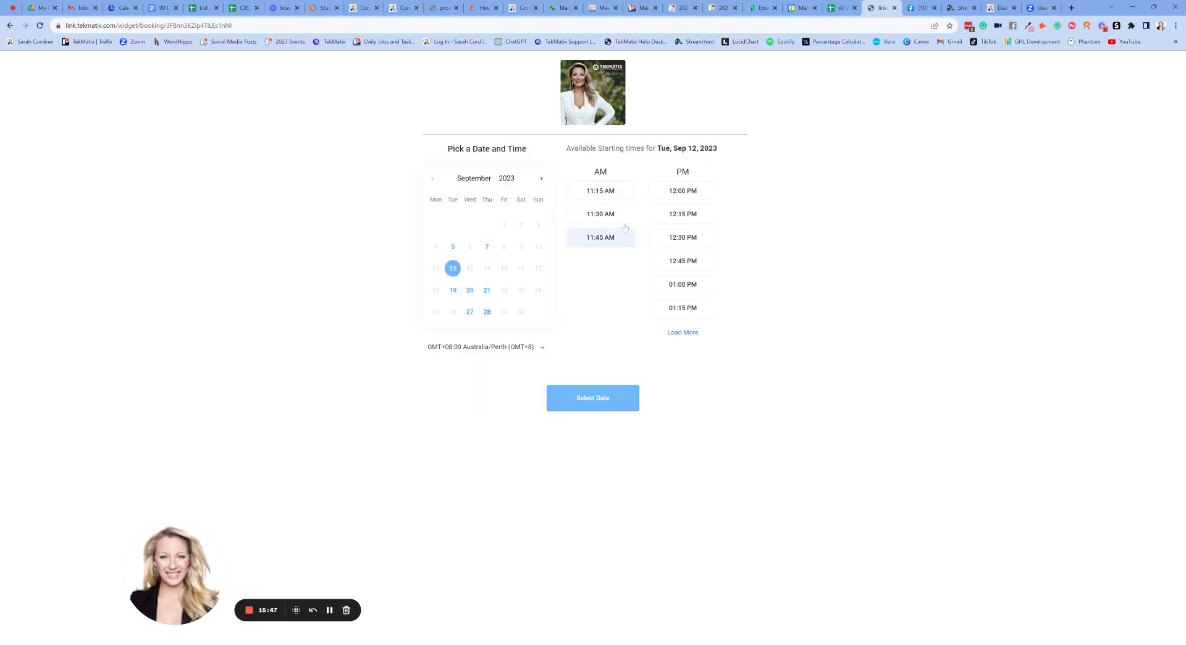
left_click(624, 217)
left_click(587, 399)
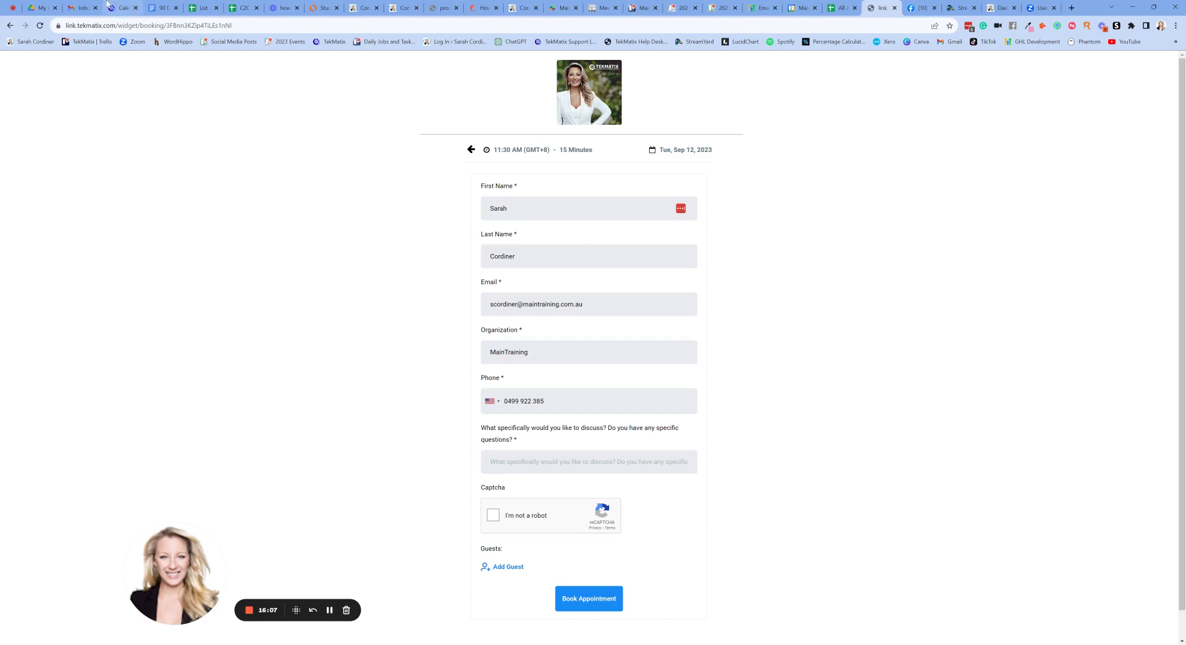
left_click(120, 7)
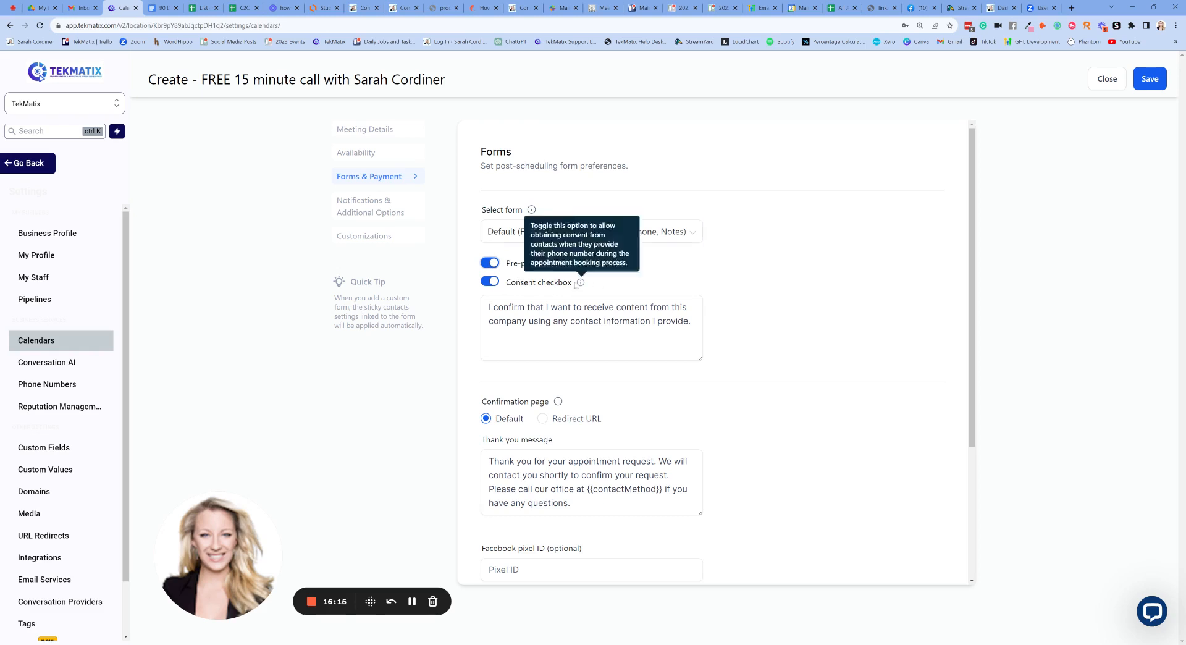
- Turn the consent checkbox off, check the live booking page, then turn consent back on
left_click(488, 282)
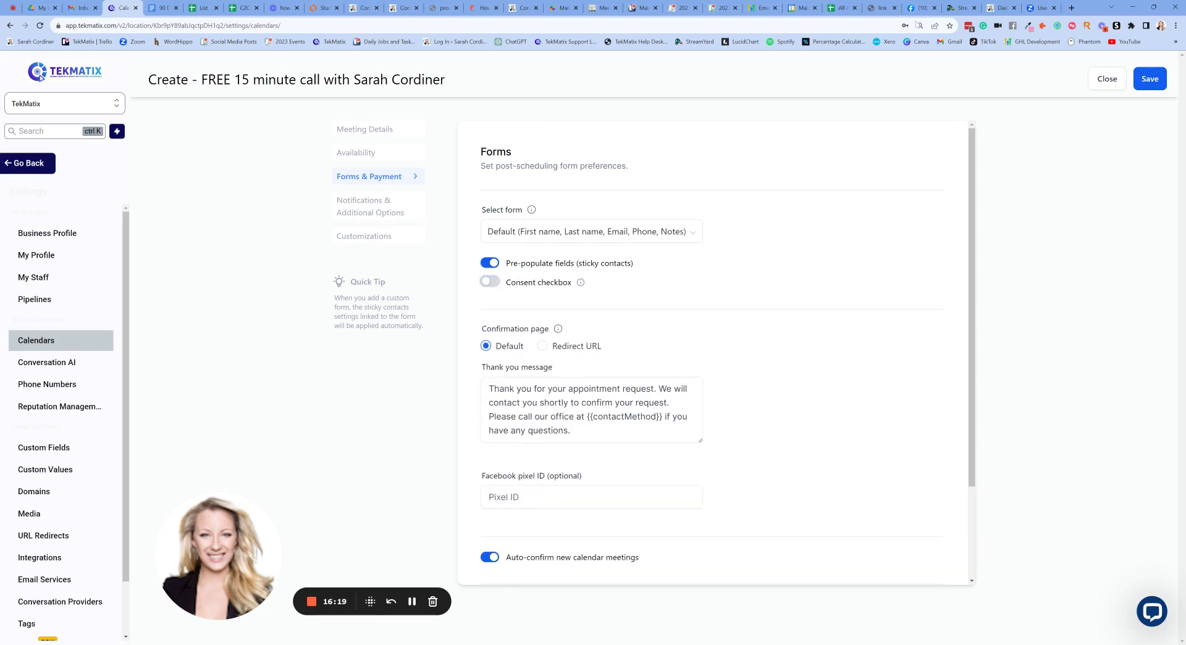
left_click(882, 7)
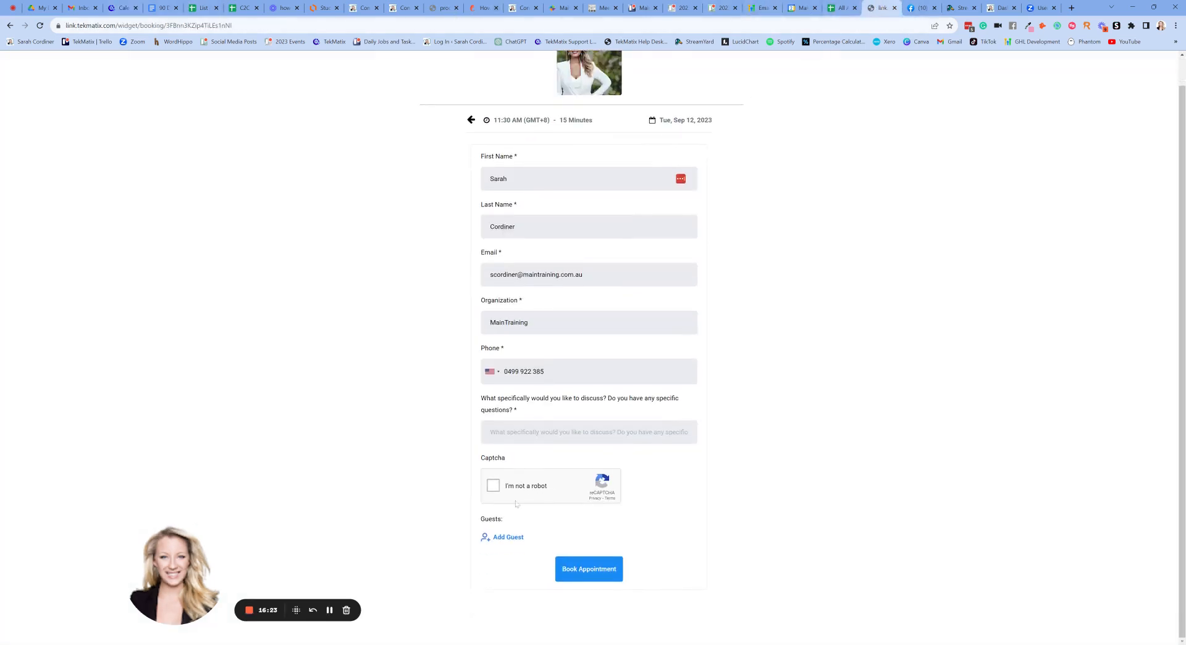
left_click(120, 7)
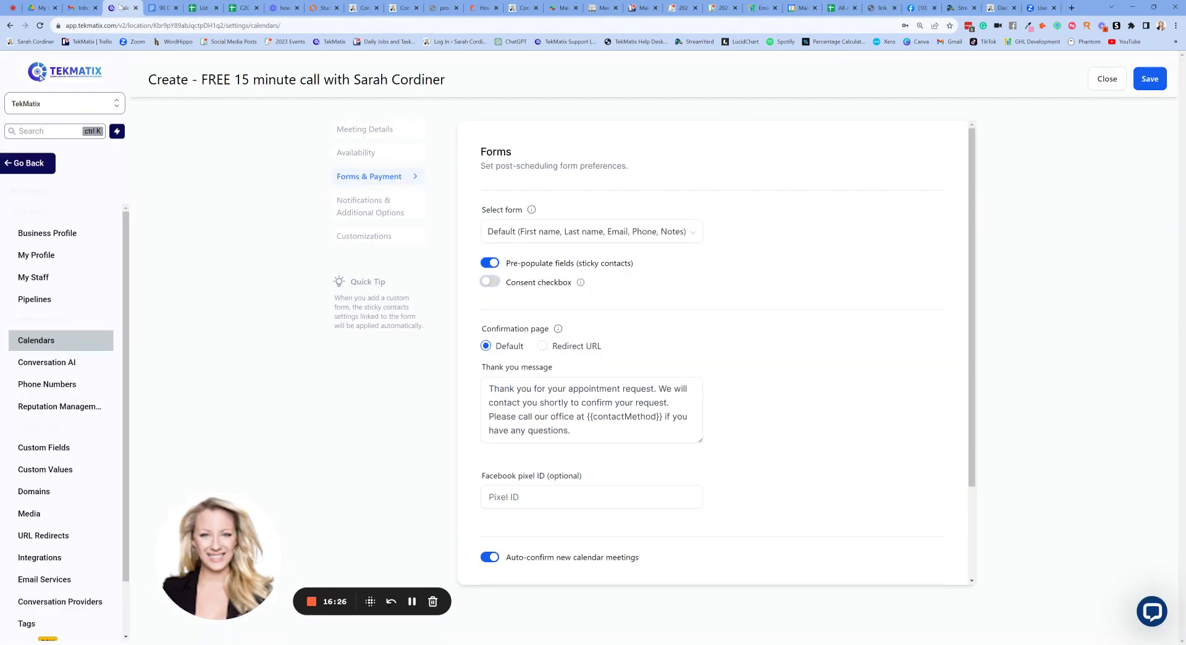
left_click(490, 282)
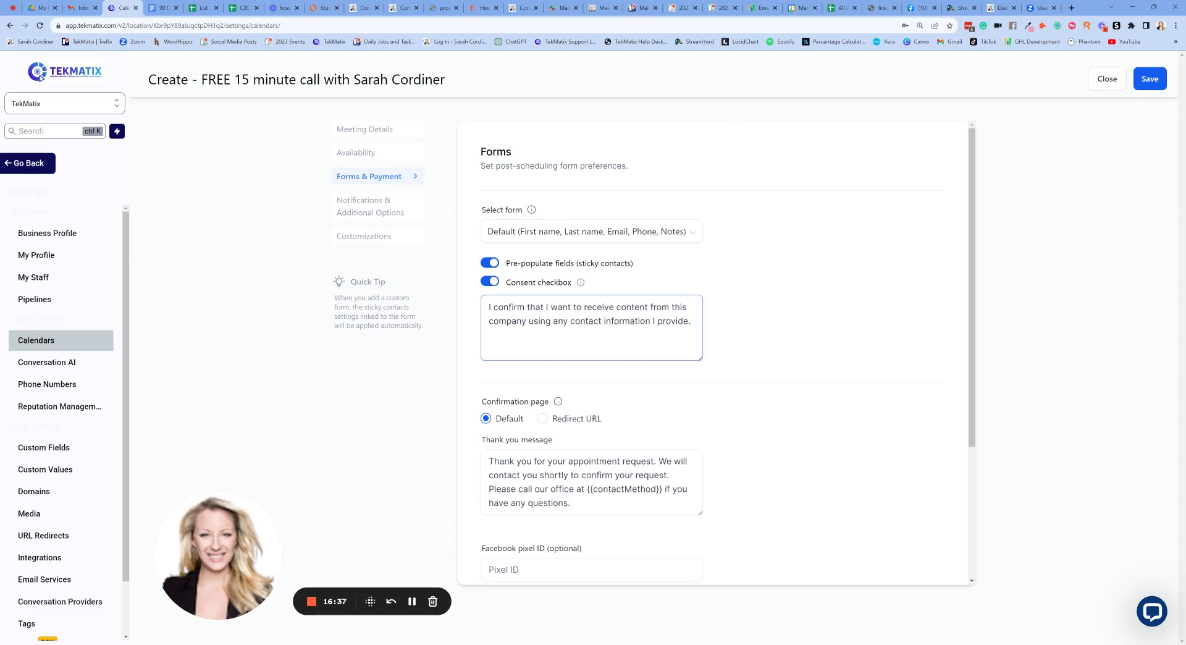
- Edit the consent text: owner's name replaces 'company', 'communication' replaces 'content', and 'this' is removed
left_click_drag(690, 320, 619, 321)
left_click(559, 320)
left_click_drag(527, 321, 488, 320)
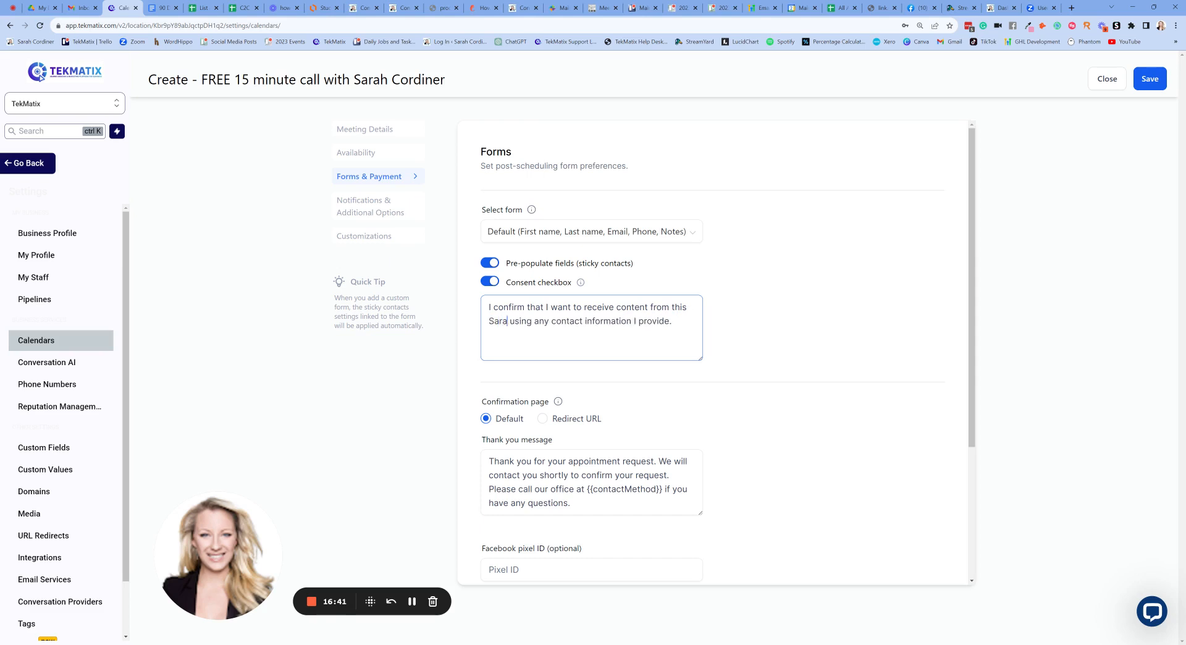
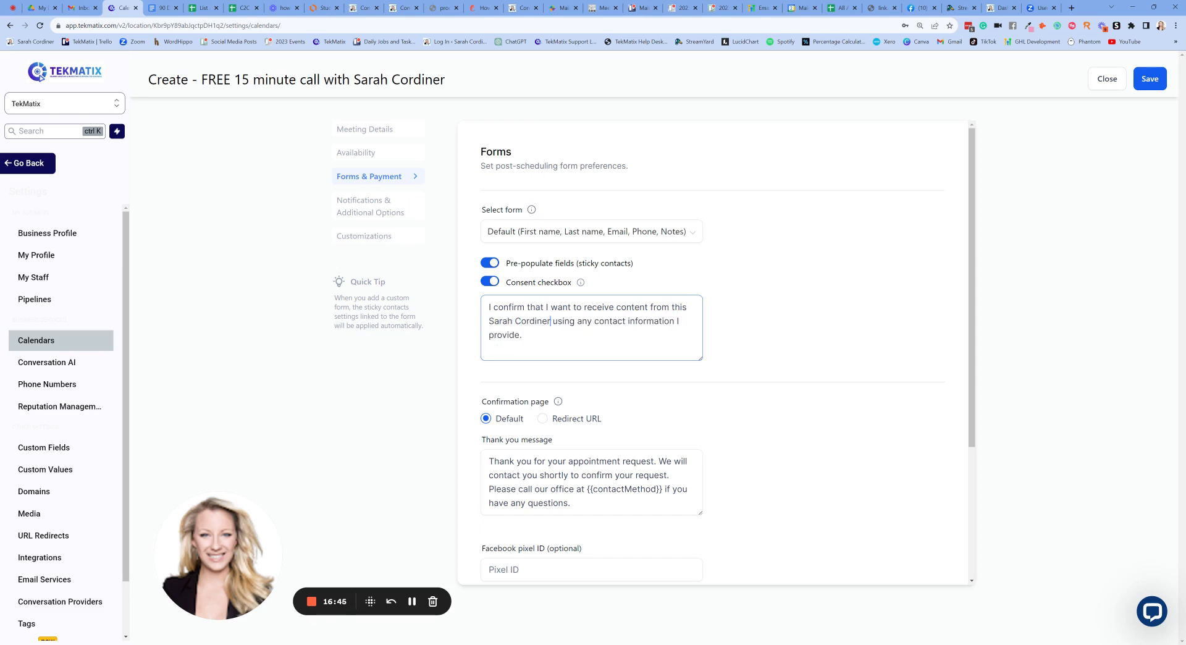
left_click_drag(648, 308, 621, 307)
type("ommunication")
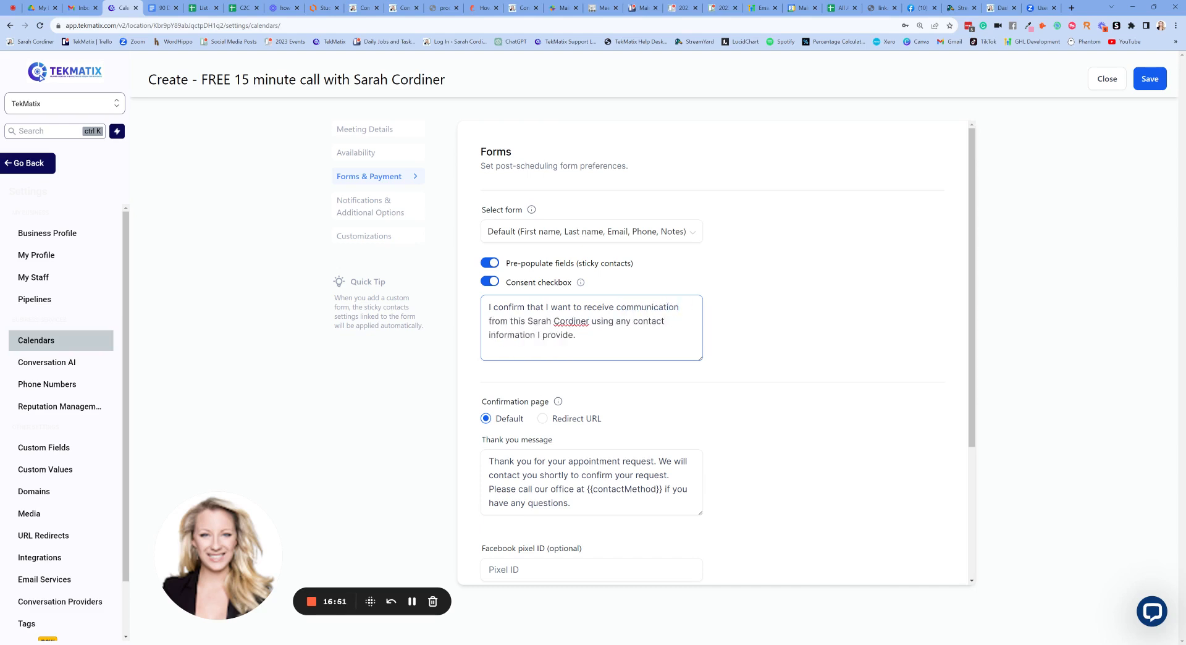
left_click_drag(527, 322, 508, 321)
key("BackSpace")
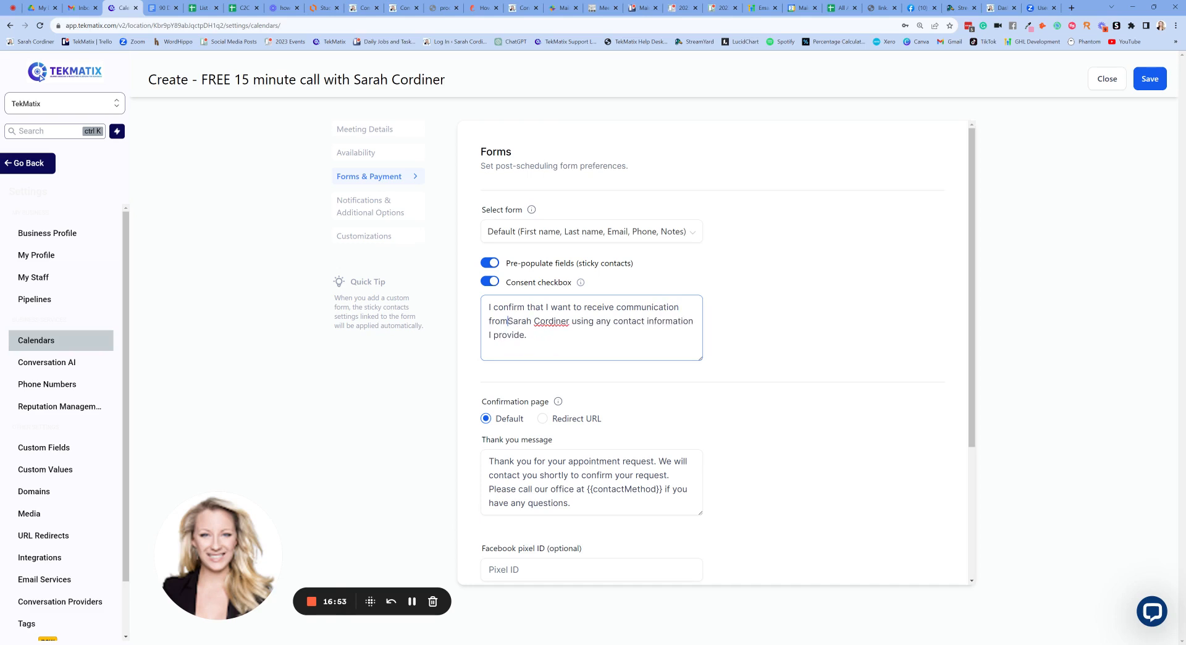
scroll(772, 262, "down", 2)
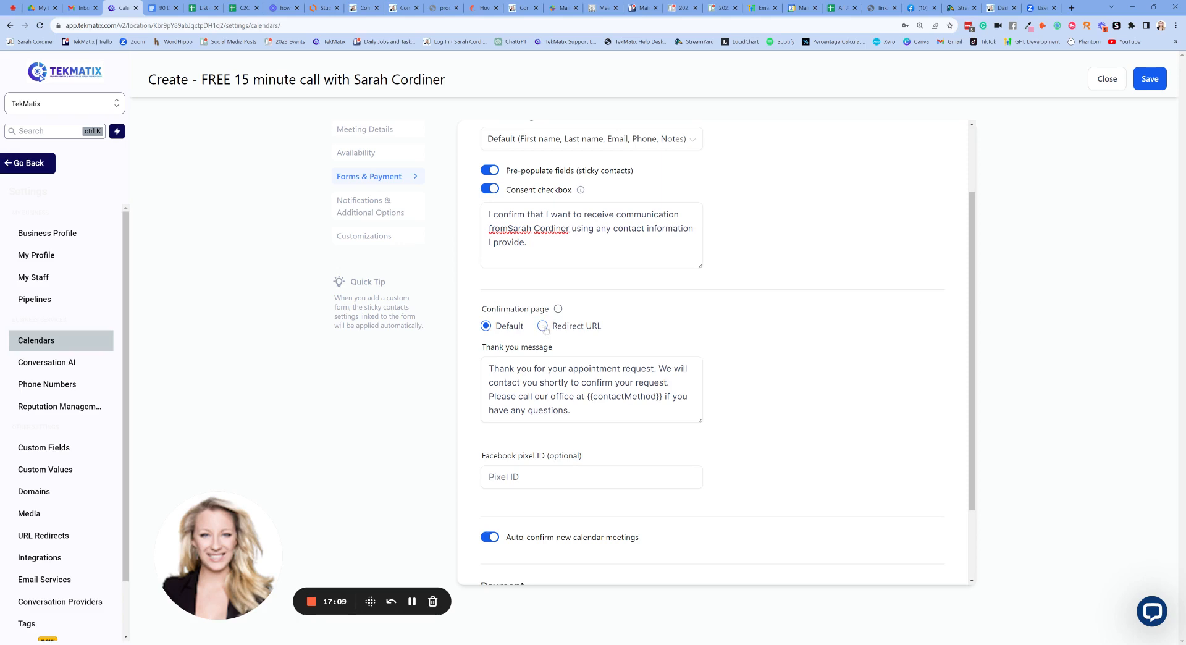
left_click(543, 326)
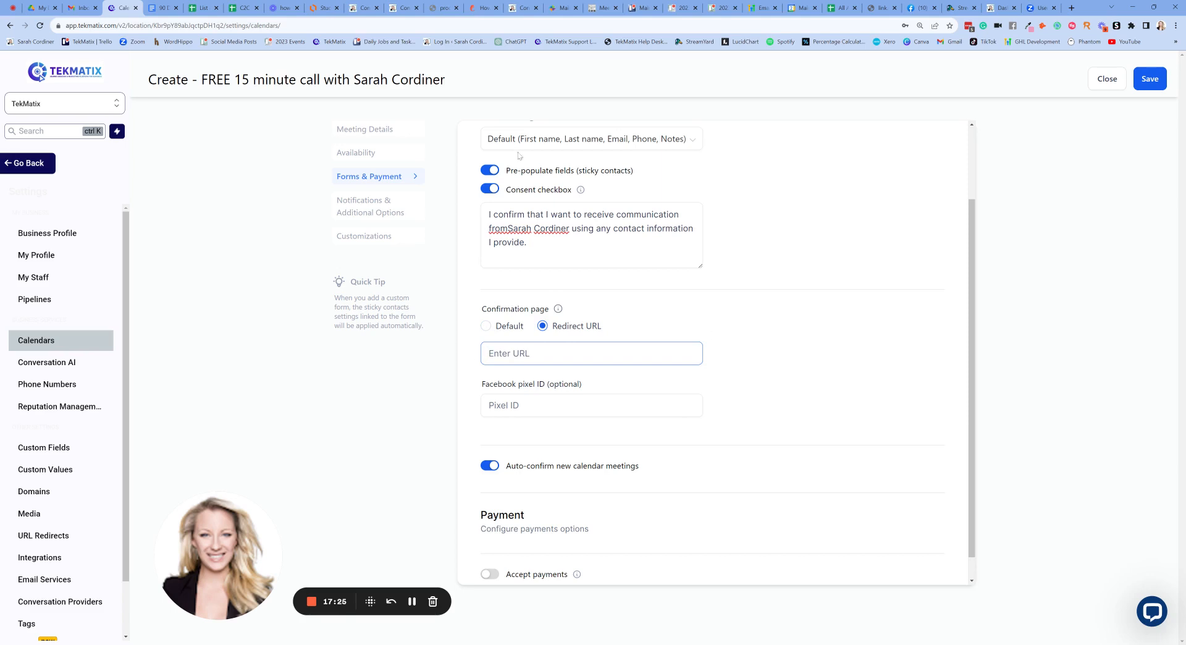
scroll(556, 241, "up", 2)
scroll(559, 236, "down", 2)
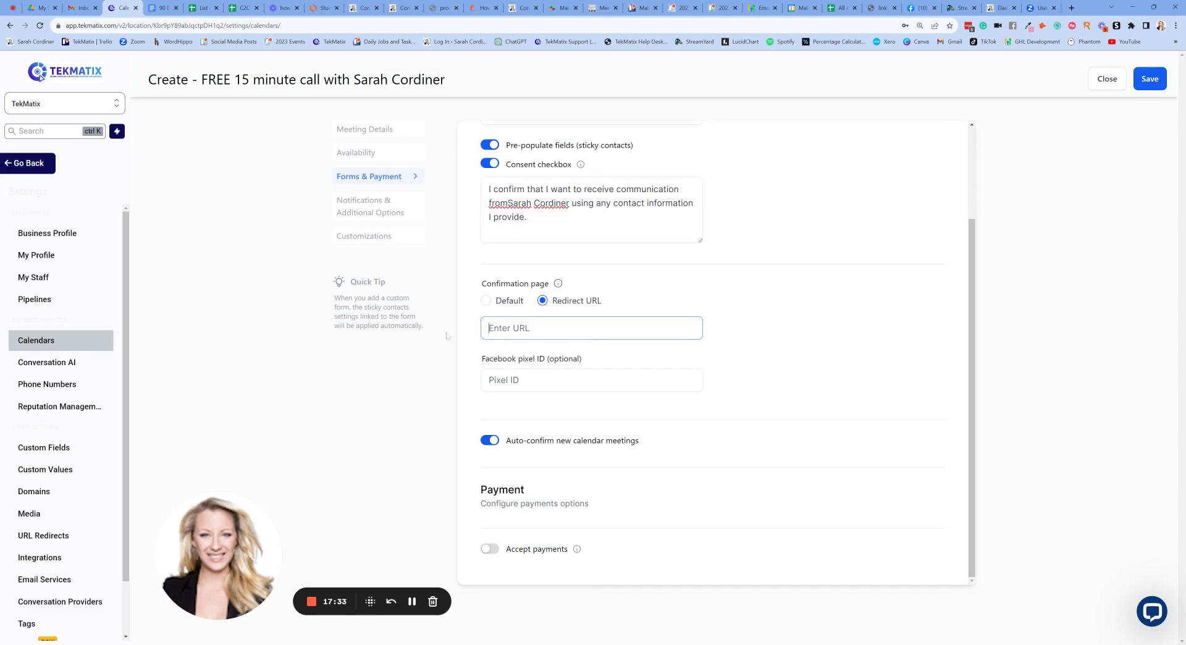
left_click(486, 301)
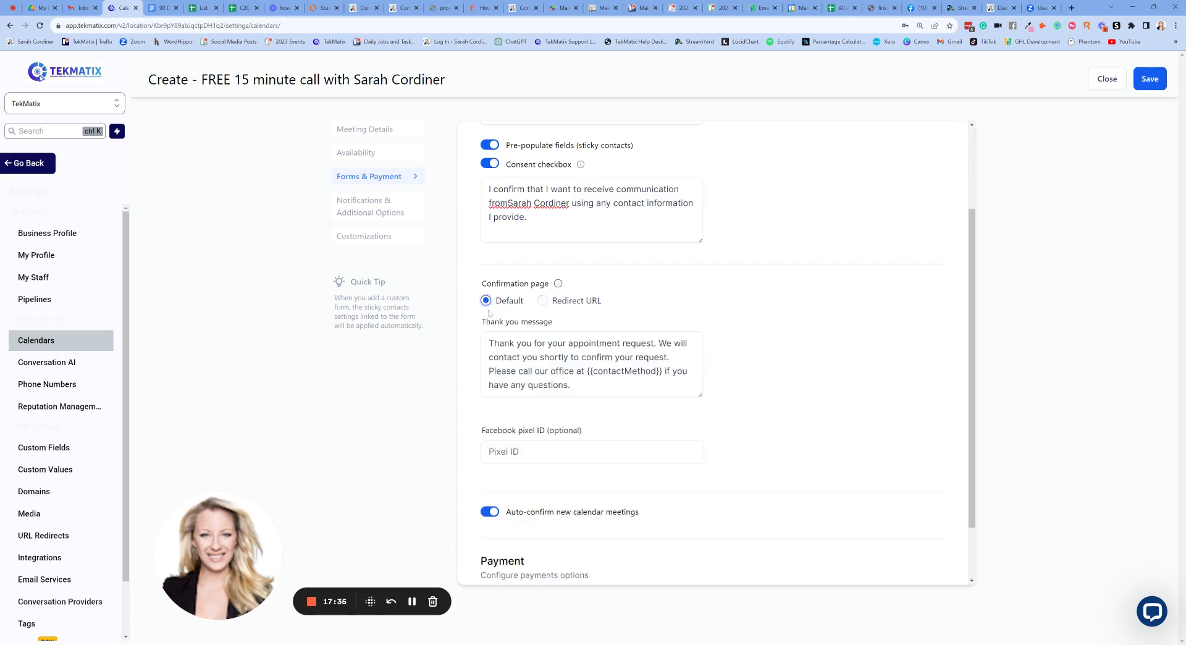
- Add a ', {{contact.firstname}}' greeting line to the start of the thank-you message
left_click(494, 346)
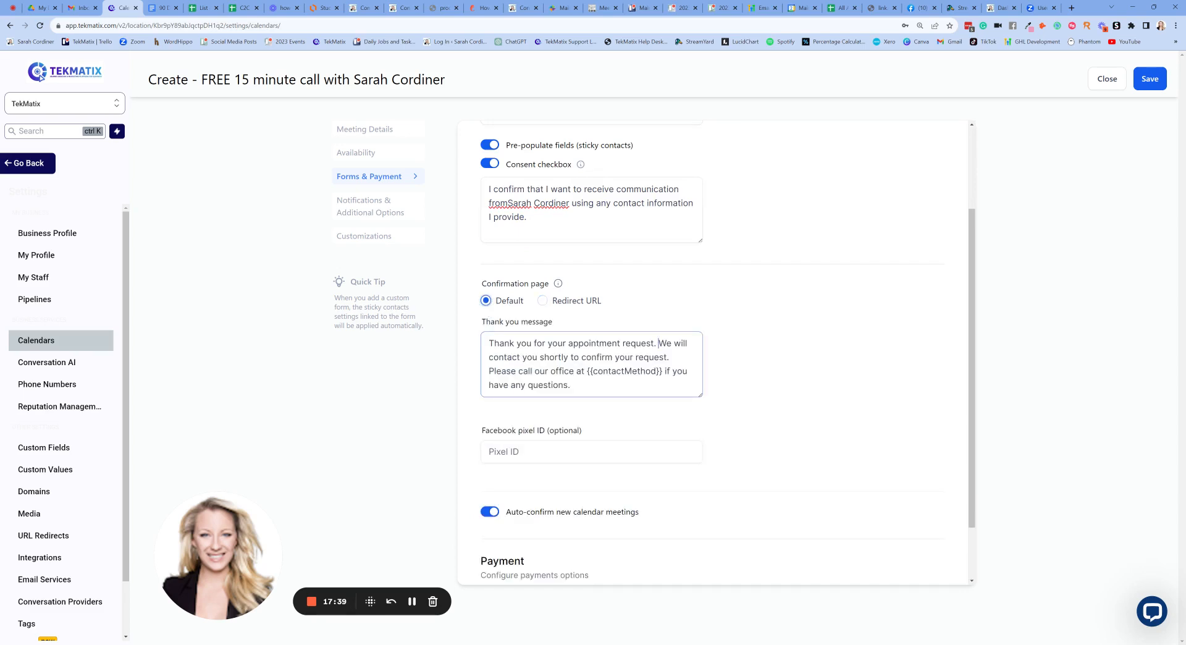
key("Return")
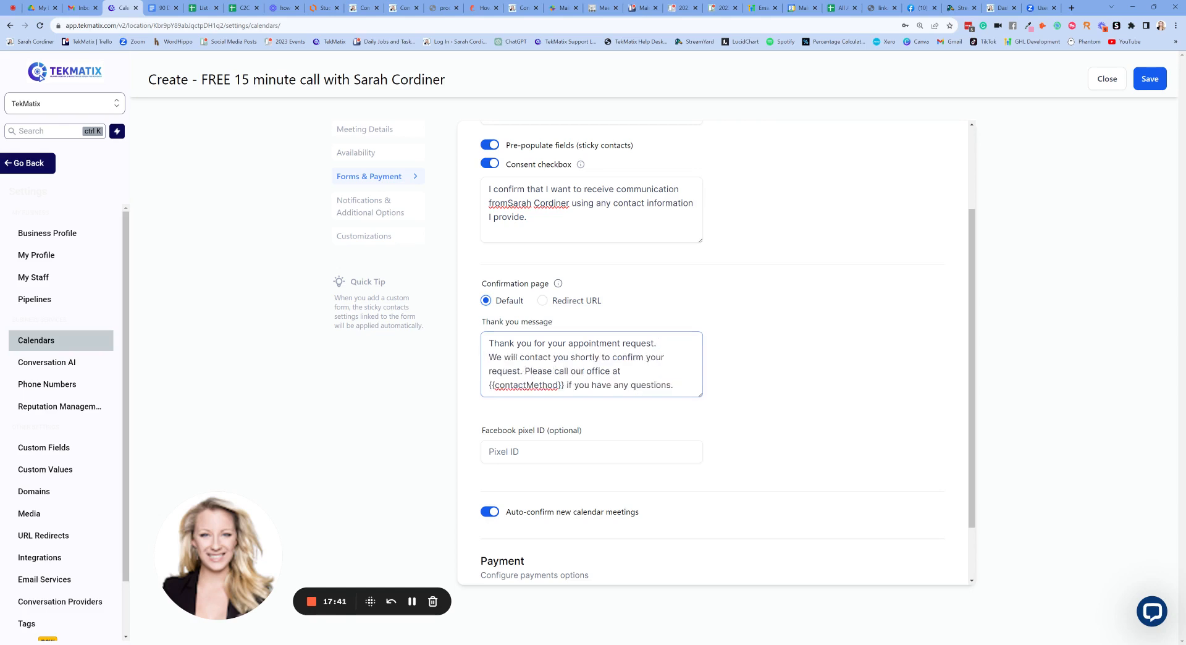
key("BackSpace")
scroll(717, 352, "up", 2)
scroll(716, 352, "down", 3)
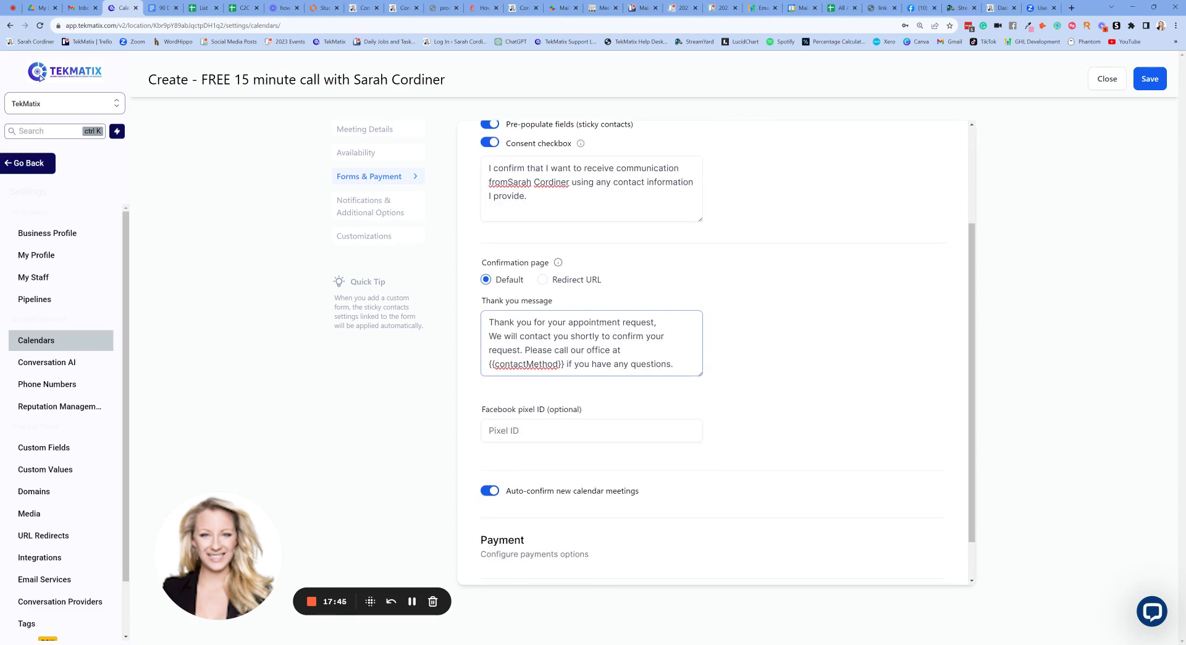
type(", {{contact.firstname")
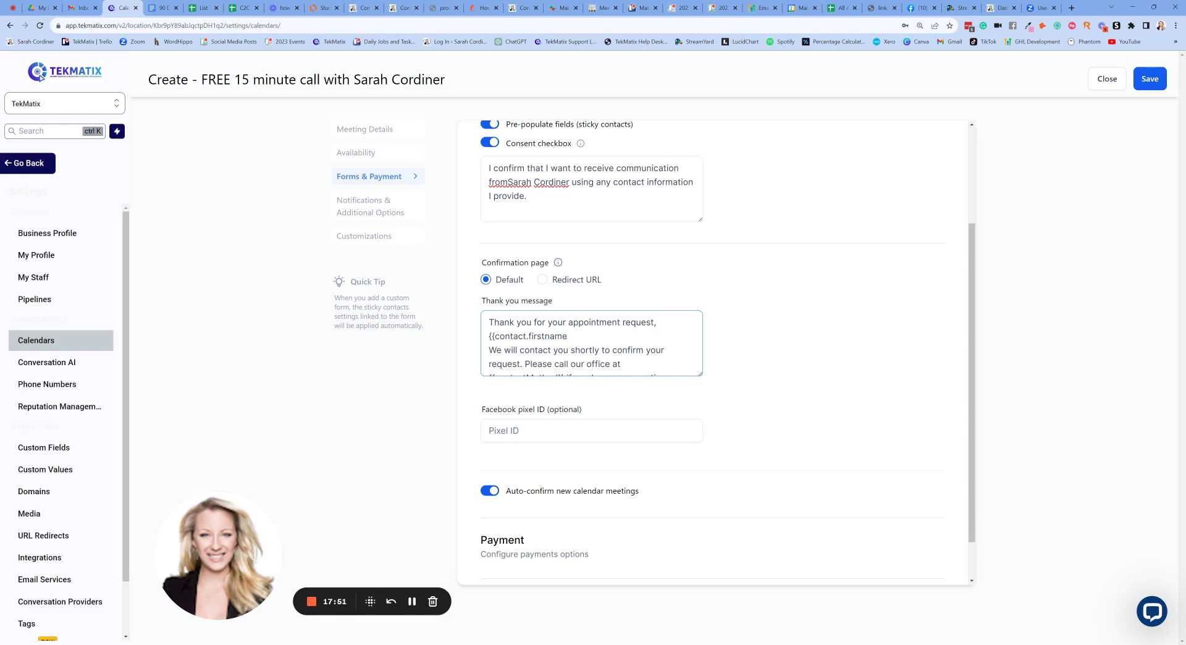
type("}}")
key("shift+Home")
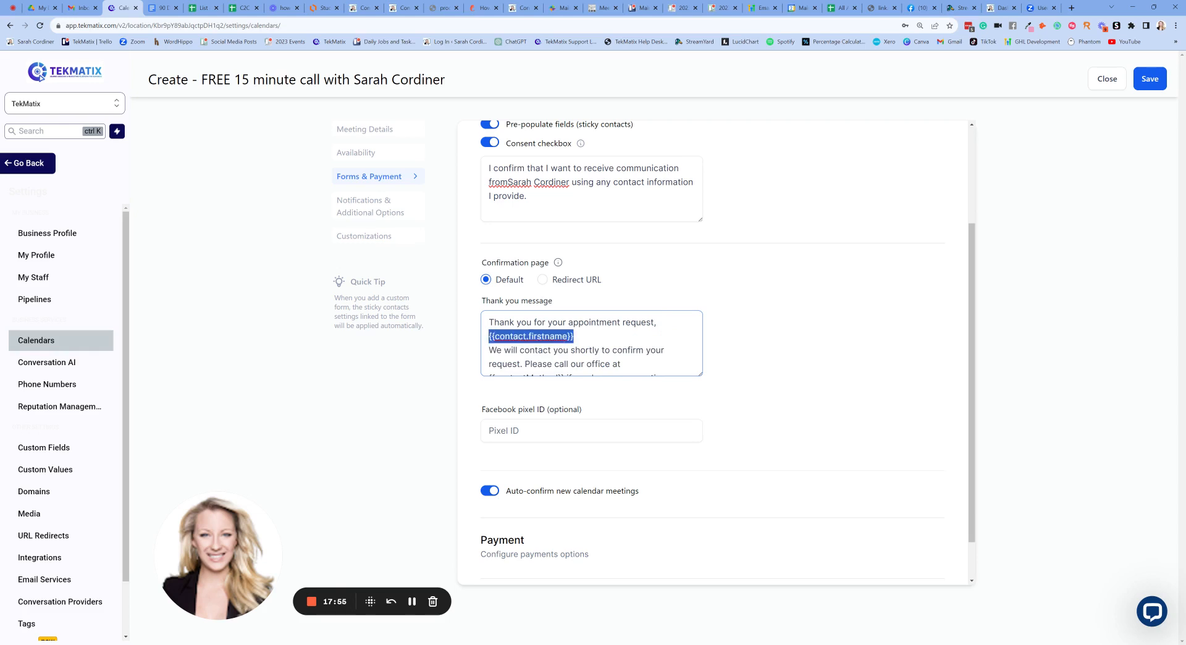
key("Right")
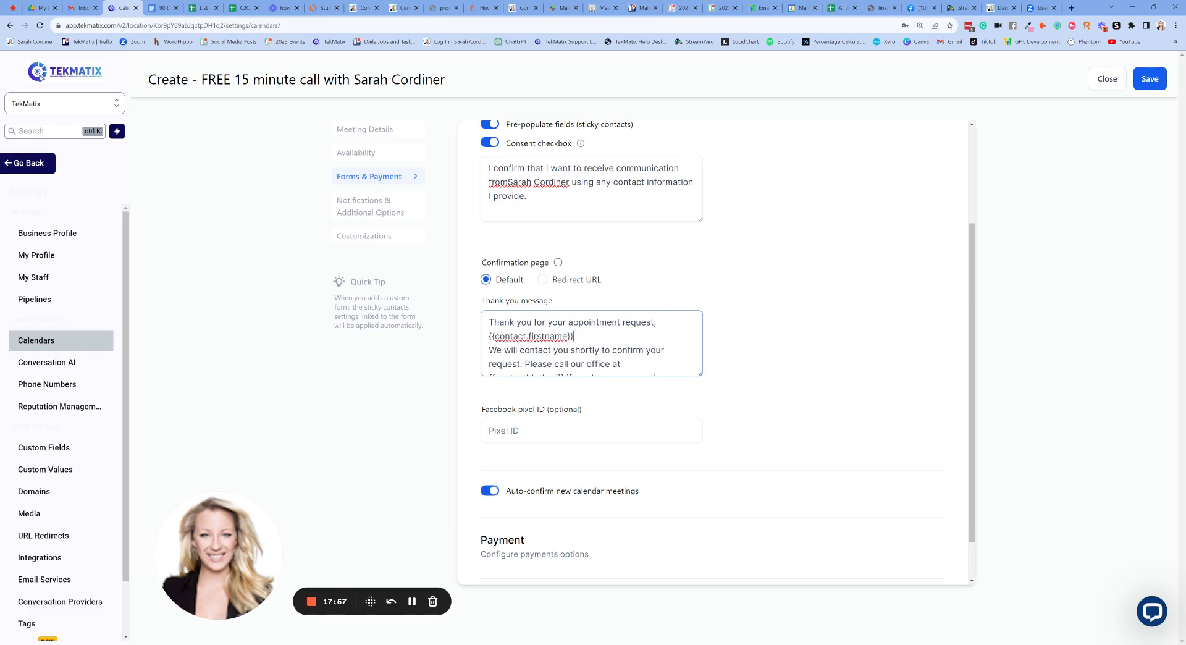
key("Return")
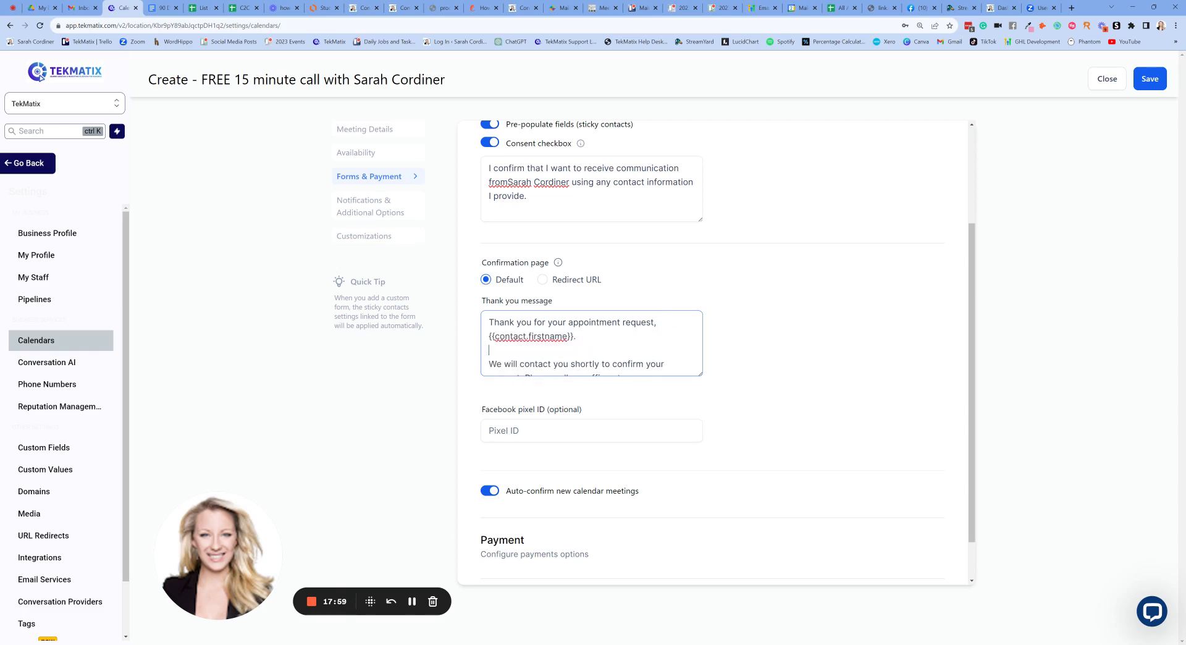
scroll(592, 344, "down", 1)
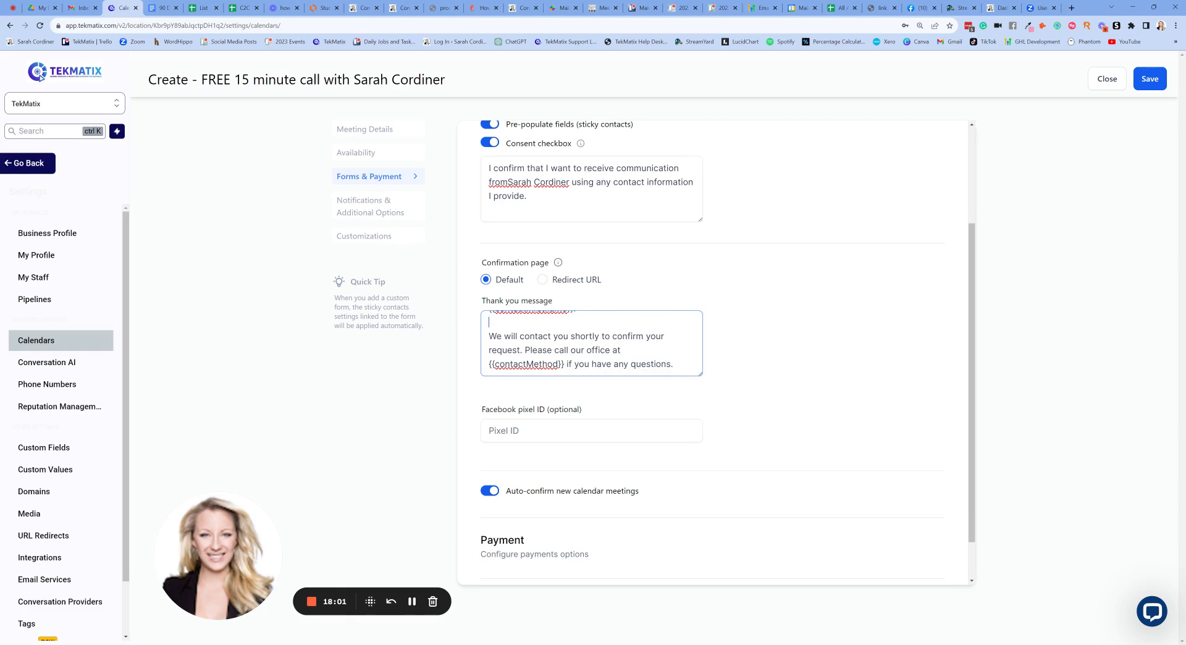
scroll(592, 343, "down", 1)
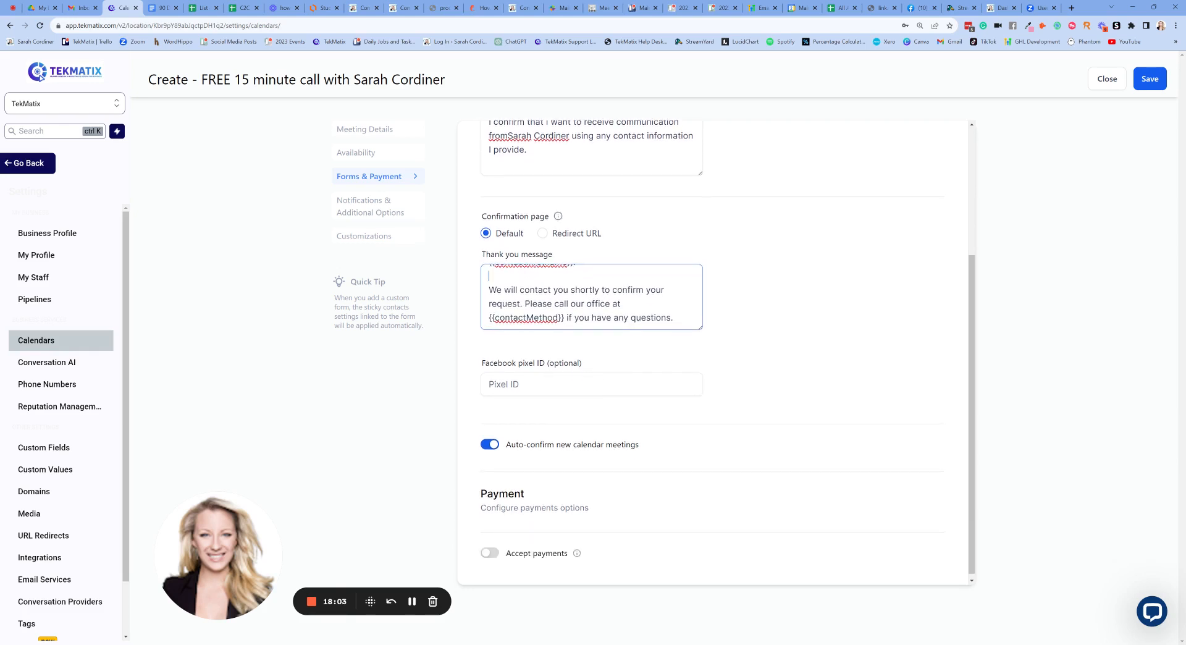
- Move the call-our-office sentence to its own paragraph and change the first sentence to 'You will now get an email to confirm your appointment'
left_click(525, 304)
key("Return")
key("Return")
left_click_drag(524, 297, 488, 282)
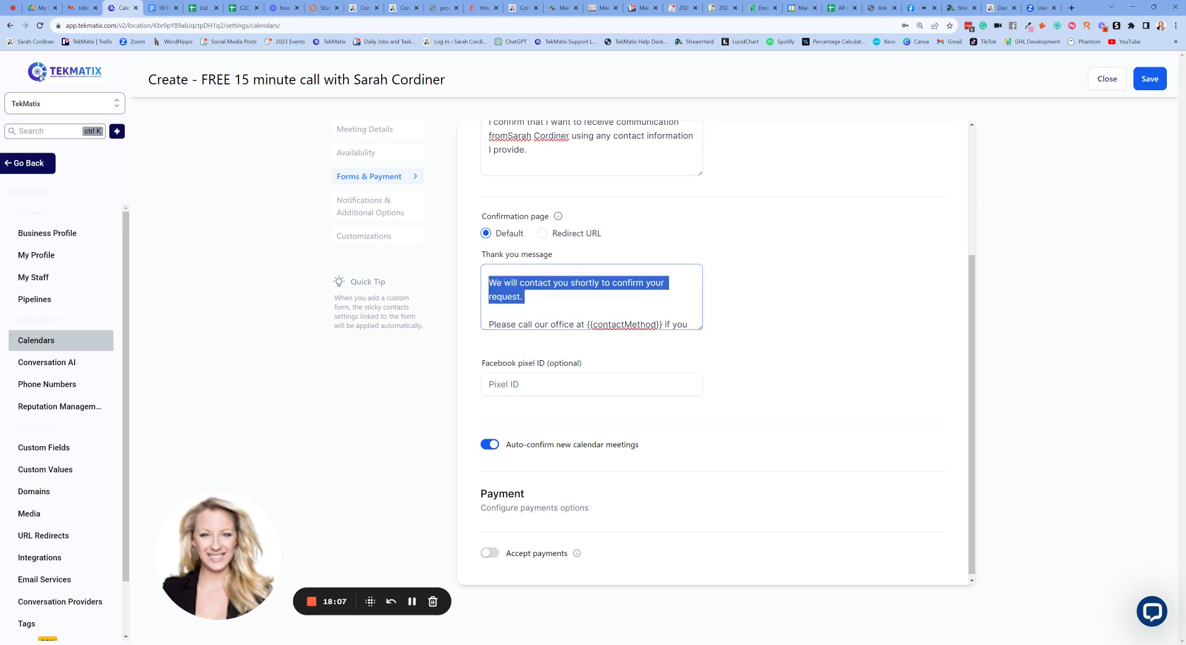
type("You will now ")
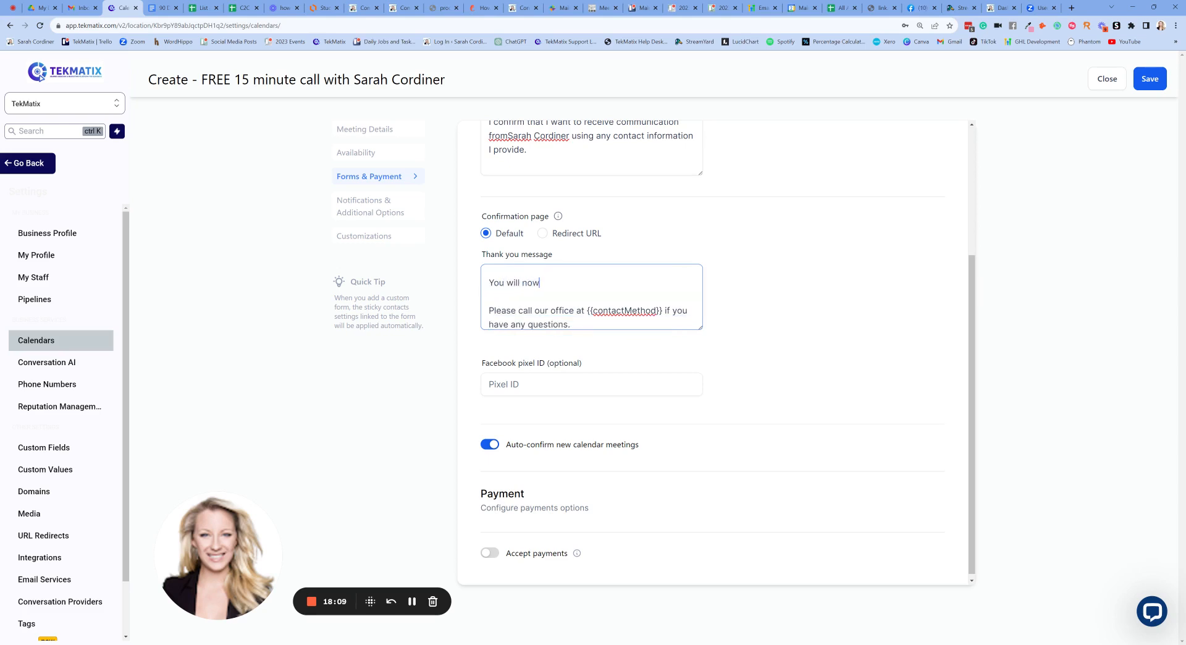
type("get an email to confirm your appointment.")
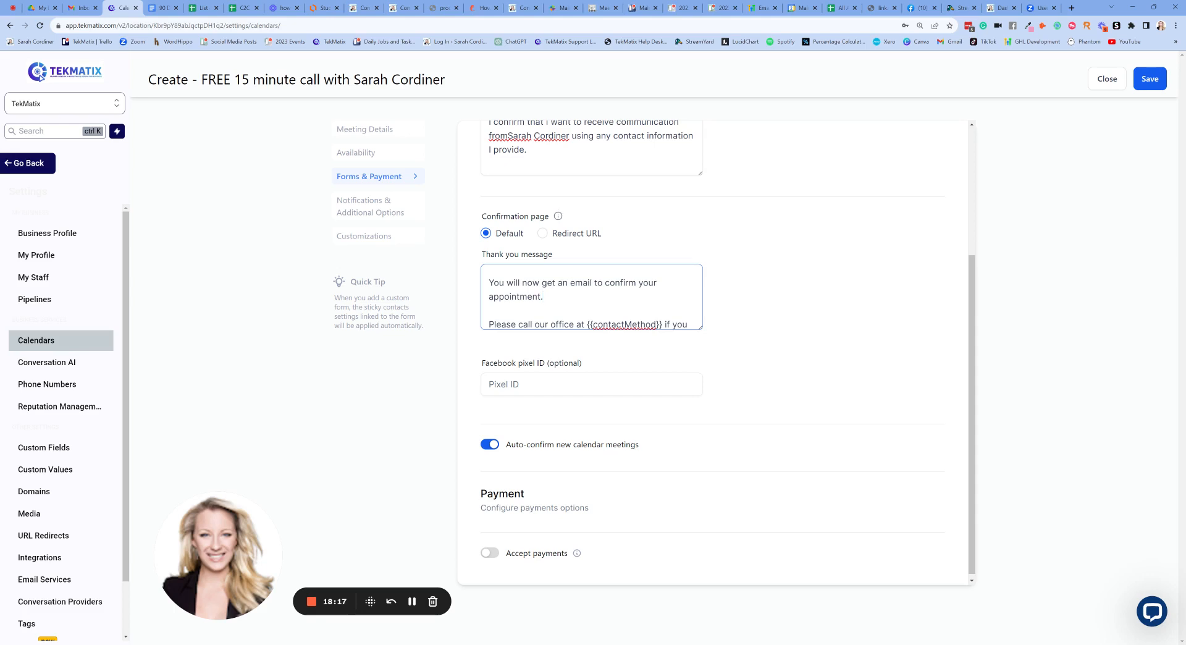
scroll(592, 296, "up", 1)
scroll(591, 297, "down", 1)
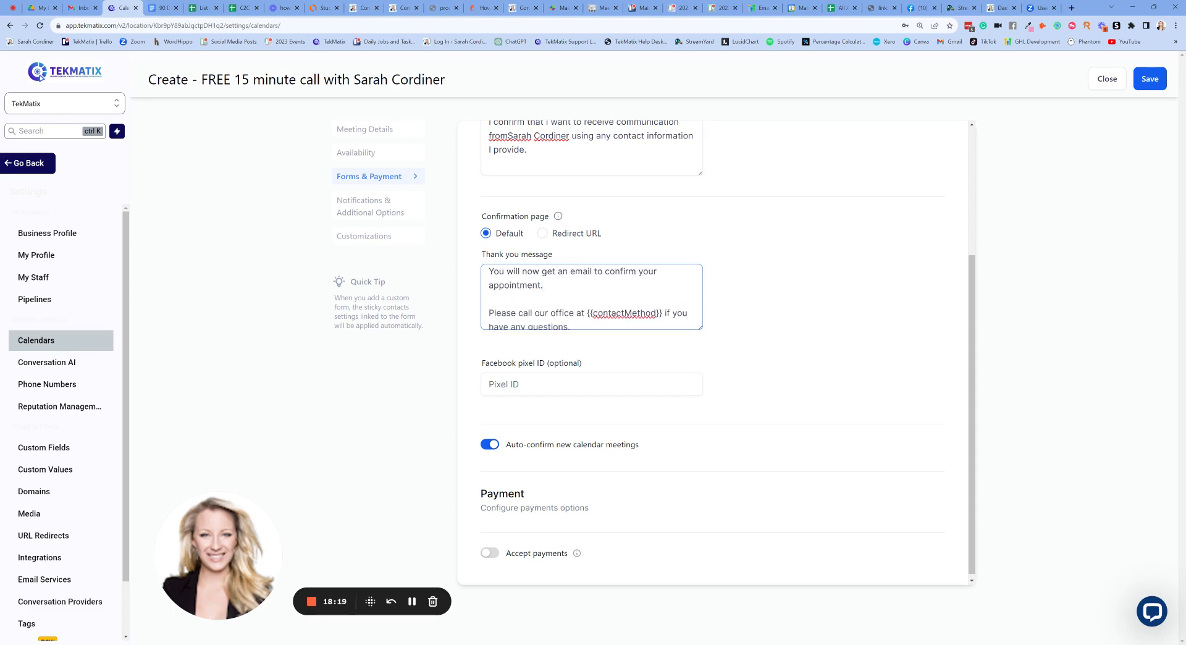
scroll(592, 296, "down", 1)
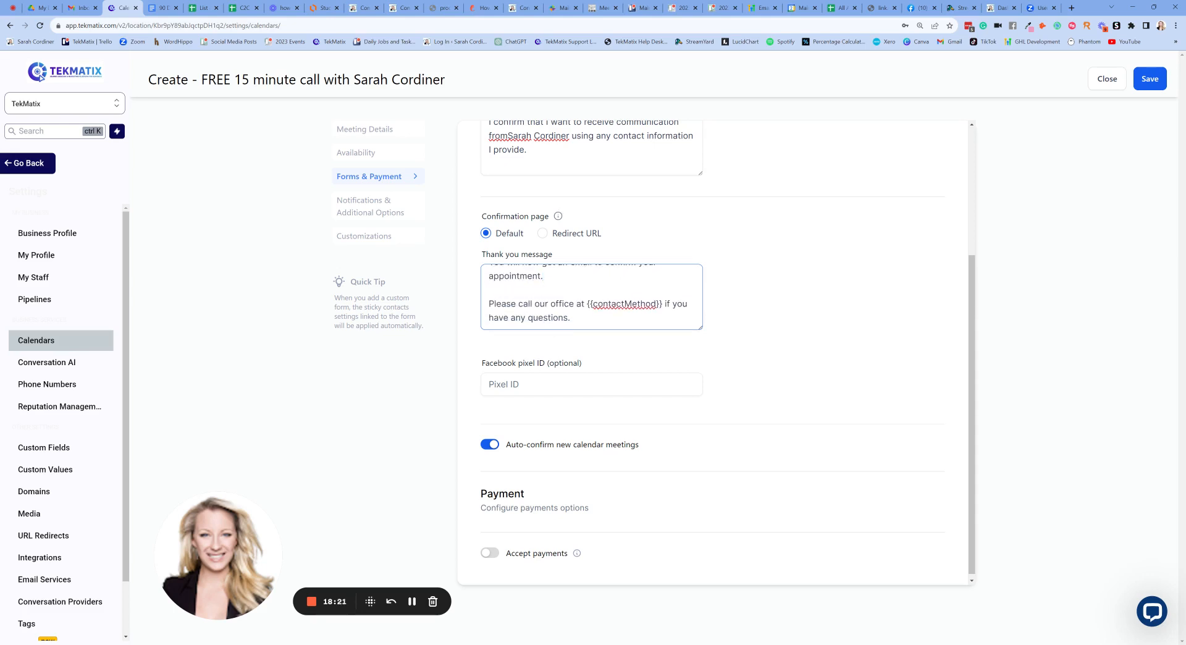
- Replace the thank-you message's closing paragraph with a request to email the host's address if no confirmation arrives
triple_click(575, 310)
key("BackSpace")
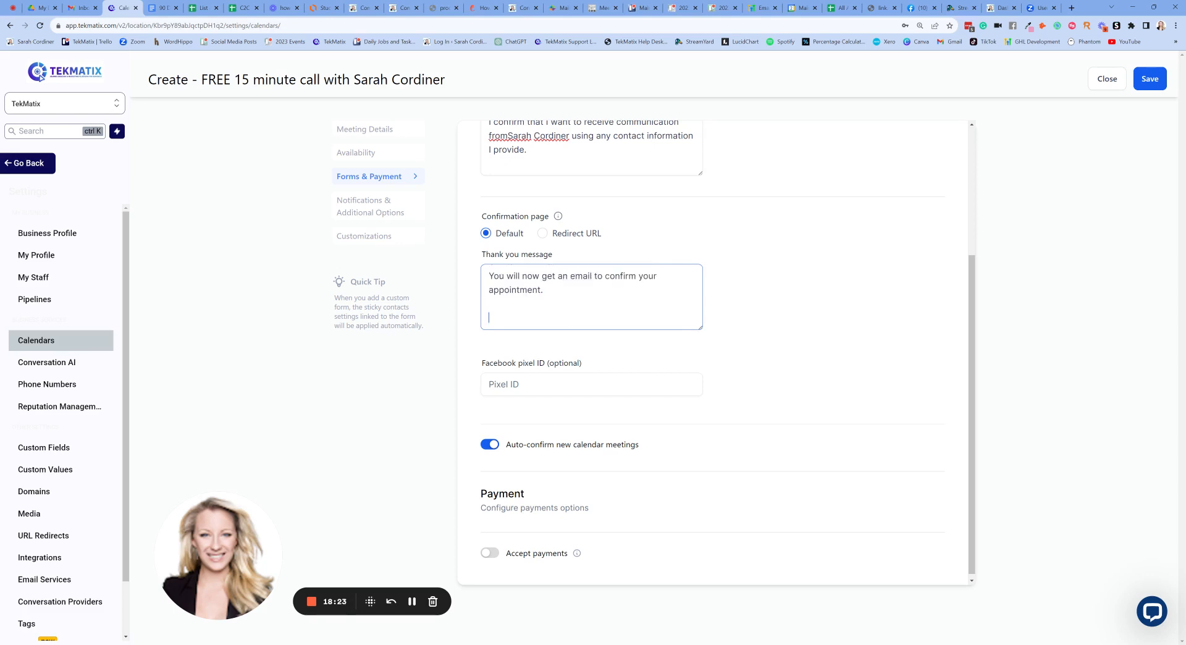
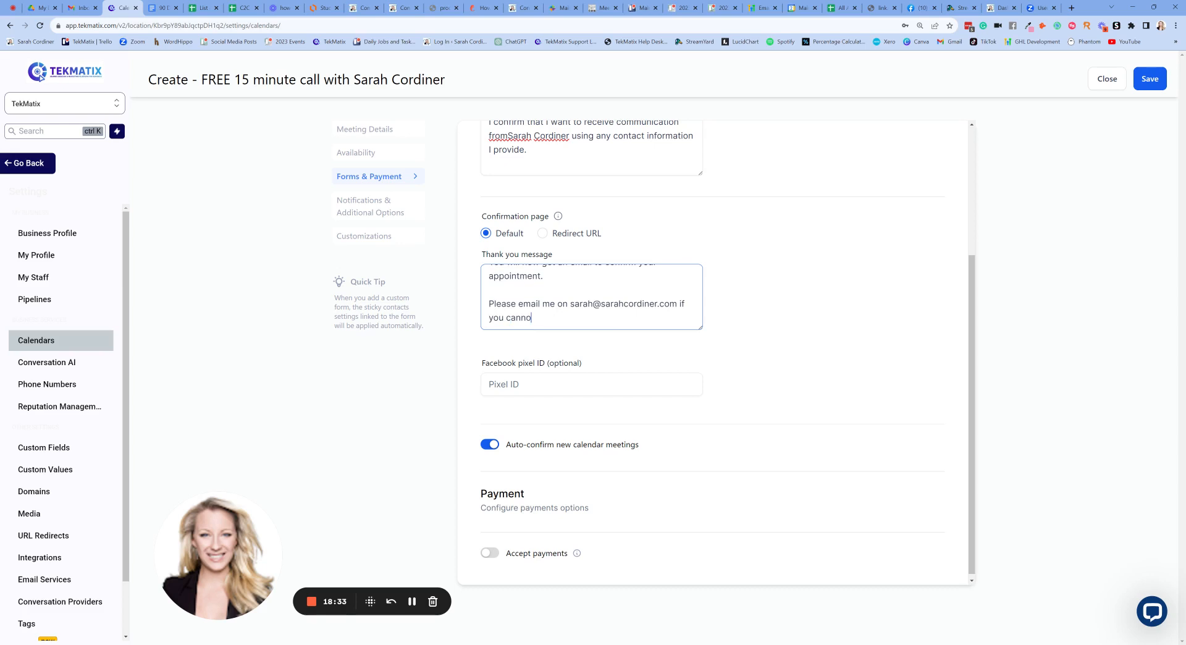
type("t find your confirmation.")
left_click(668, 357)
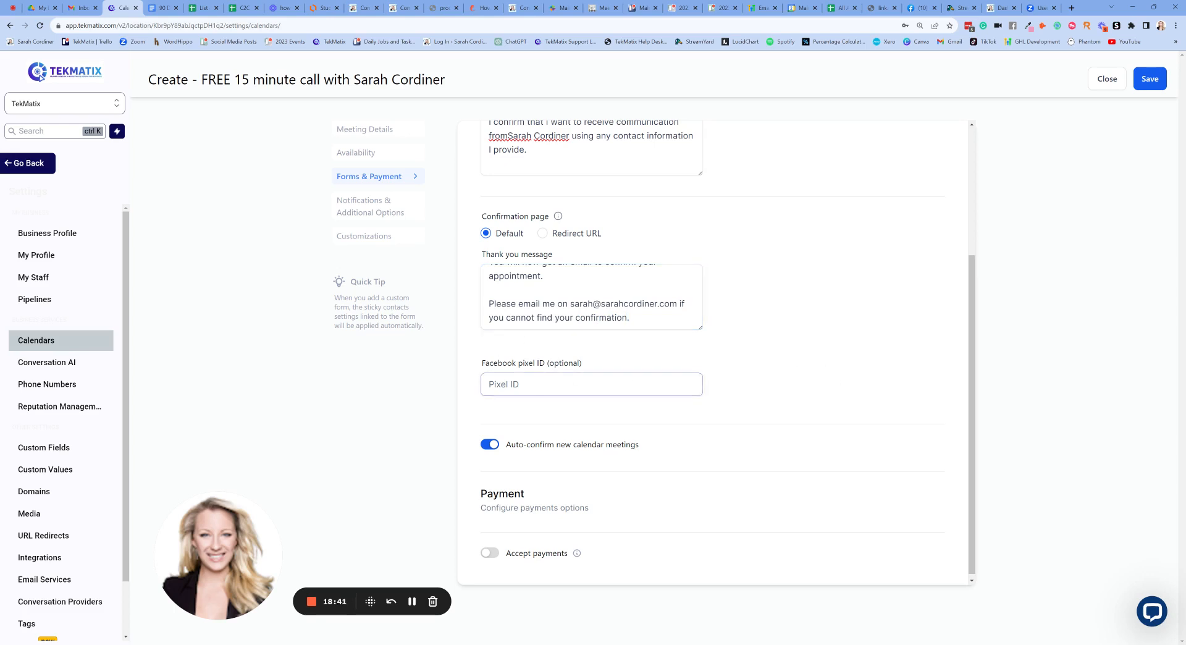
- Save the form settings and go to Notifications & Additional Options
scroll(703, 410, "down", 1)
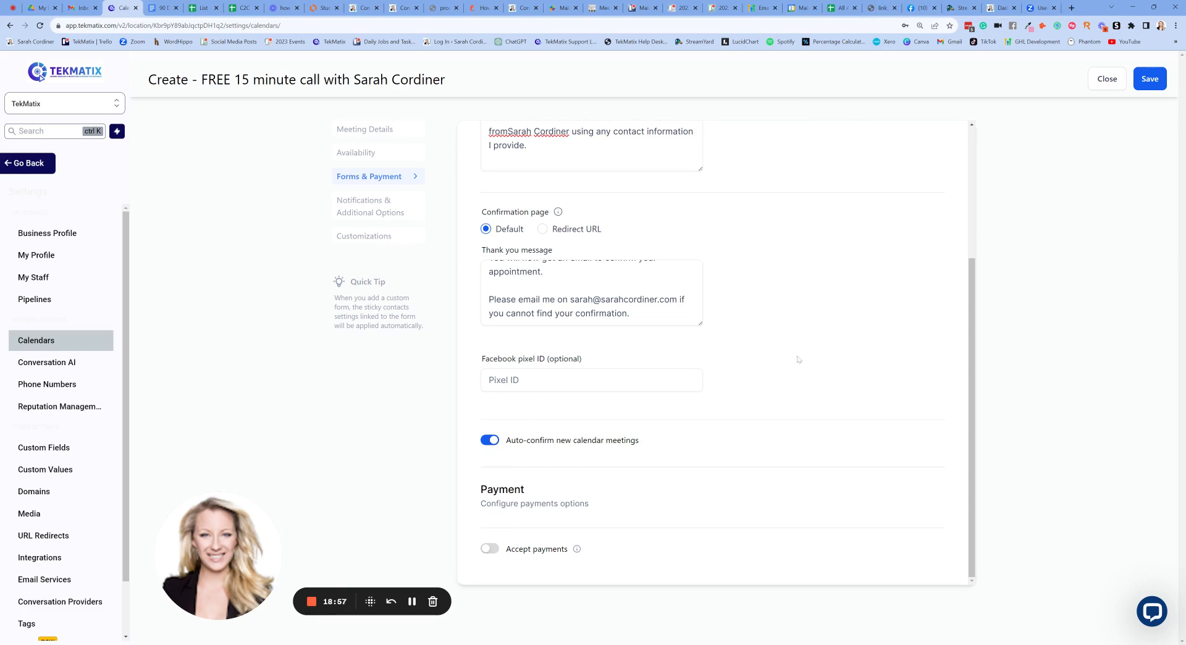
scroll(799, 360, "up", 2)
left_click(1142, 83)
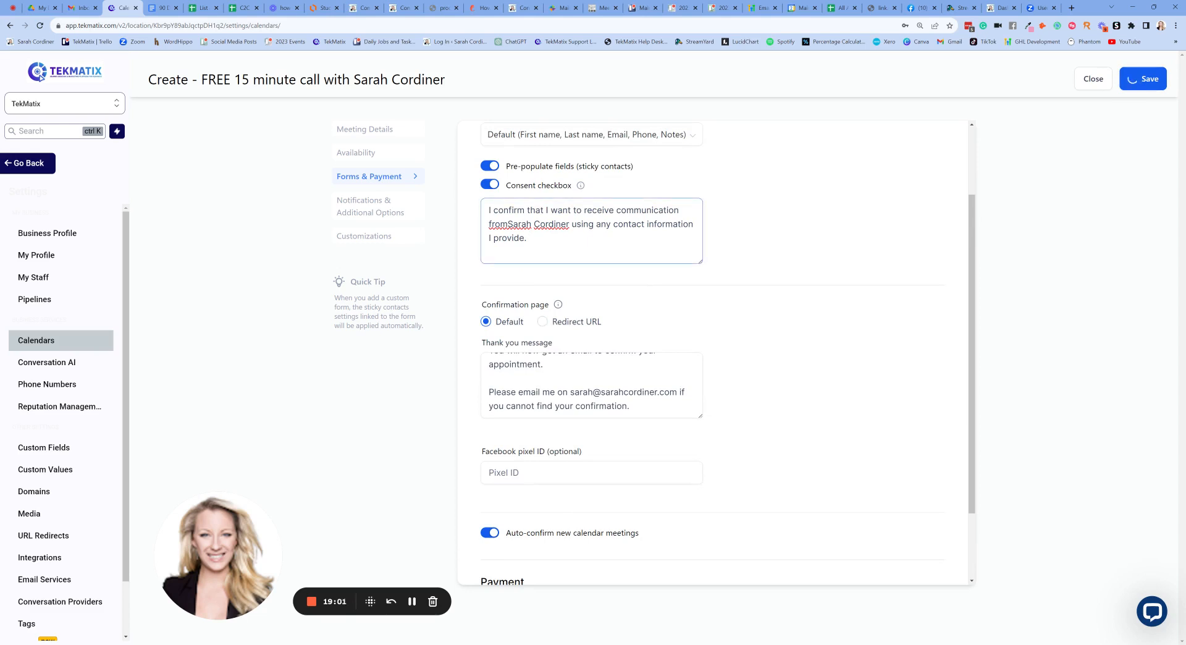
left_click(368, 209)
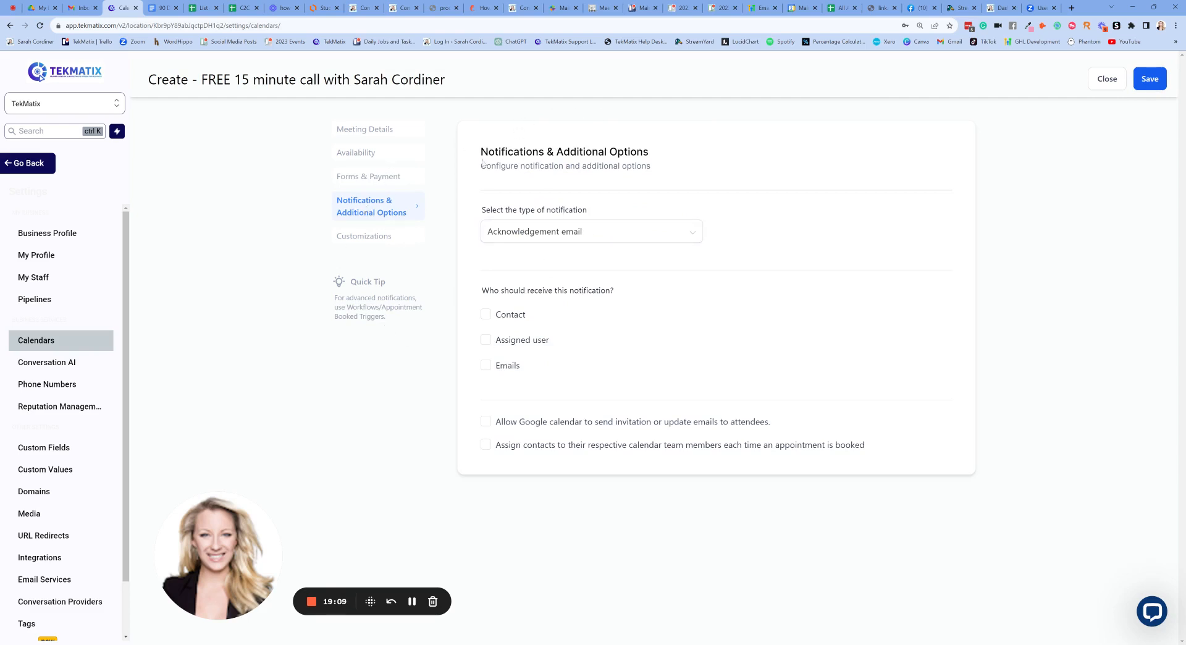
- Keep Acknowledgement email for Contact and Assigned user, enable Google calendar invites and contact assignment, and save
left_click(556, 238)
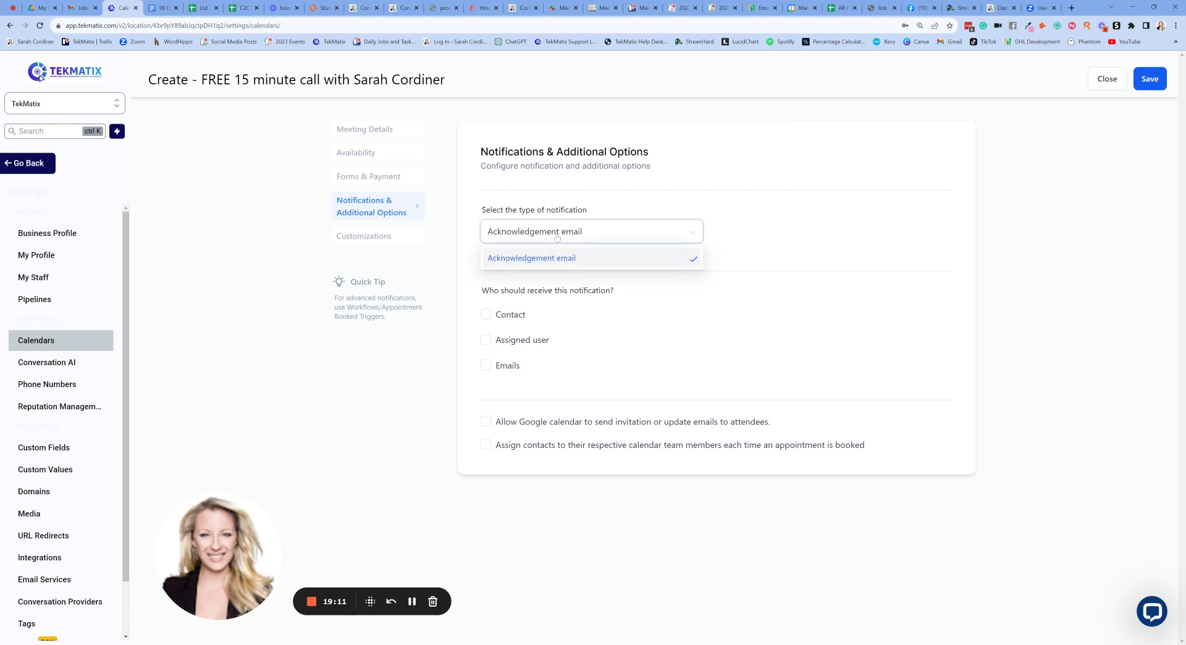
left_click(564, 263)
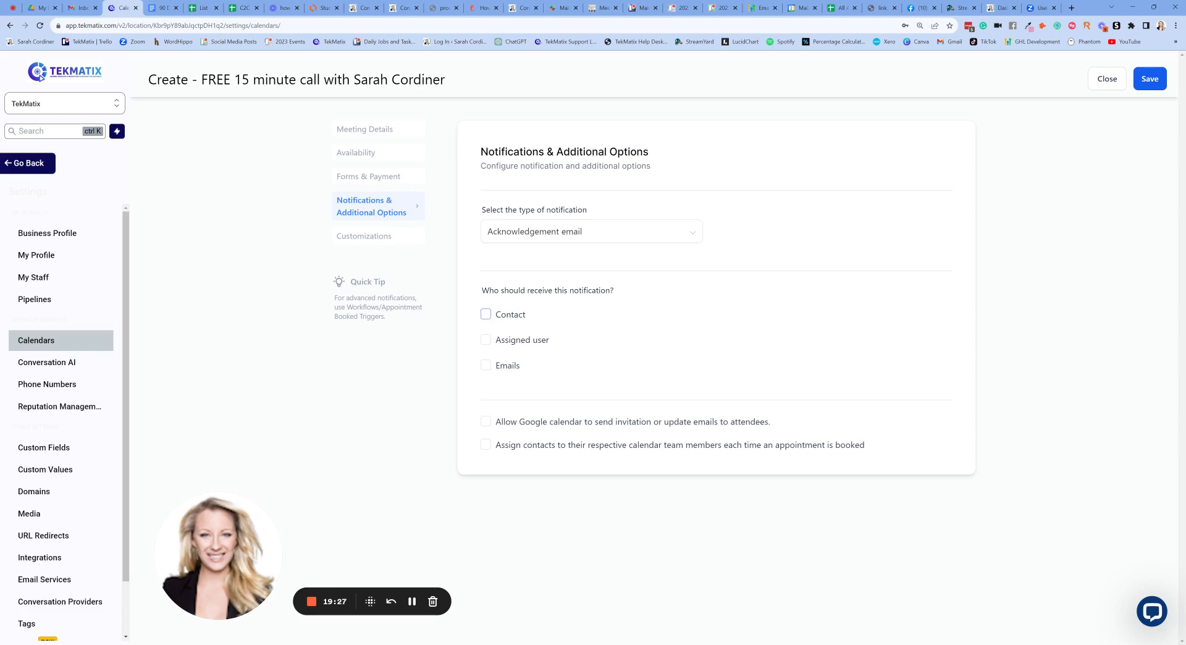
left_click(486, 339)
left_click(485, 314)
left_click(488, 425)
left_click(487, 446)
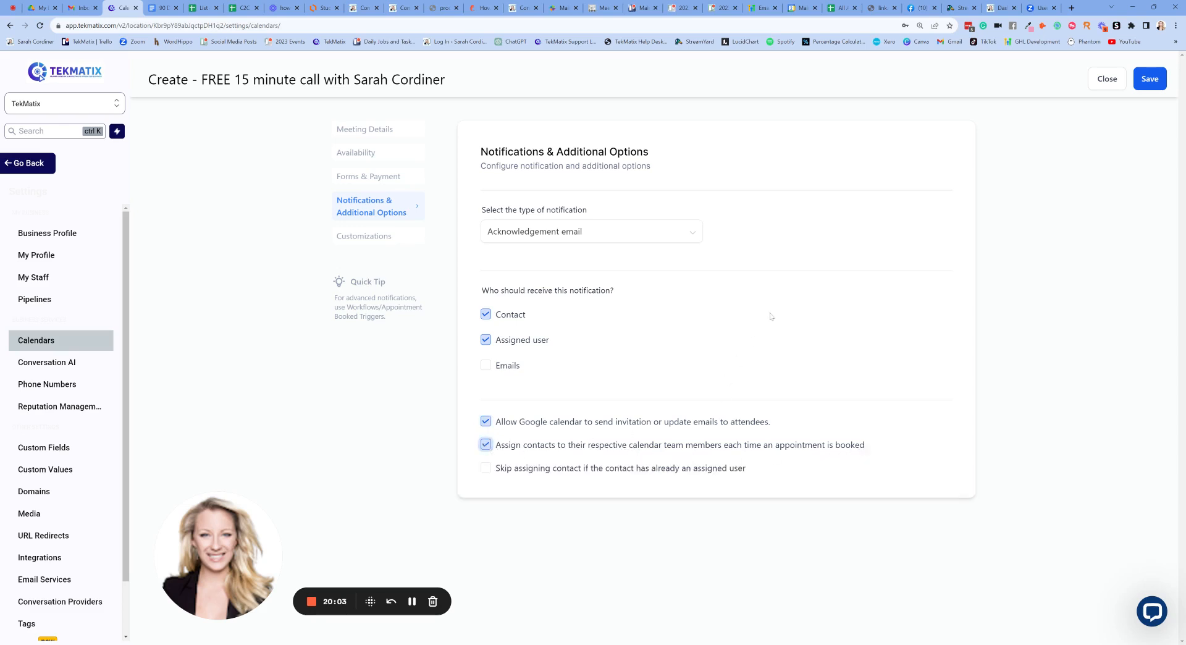
left_click(1148, 79)
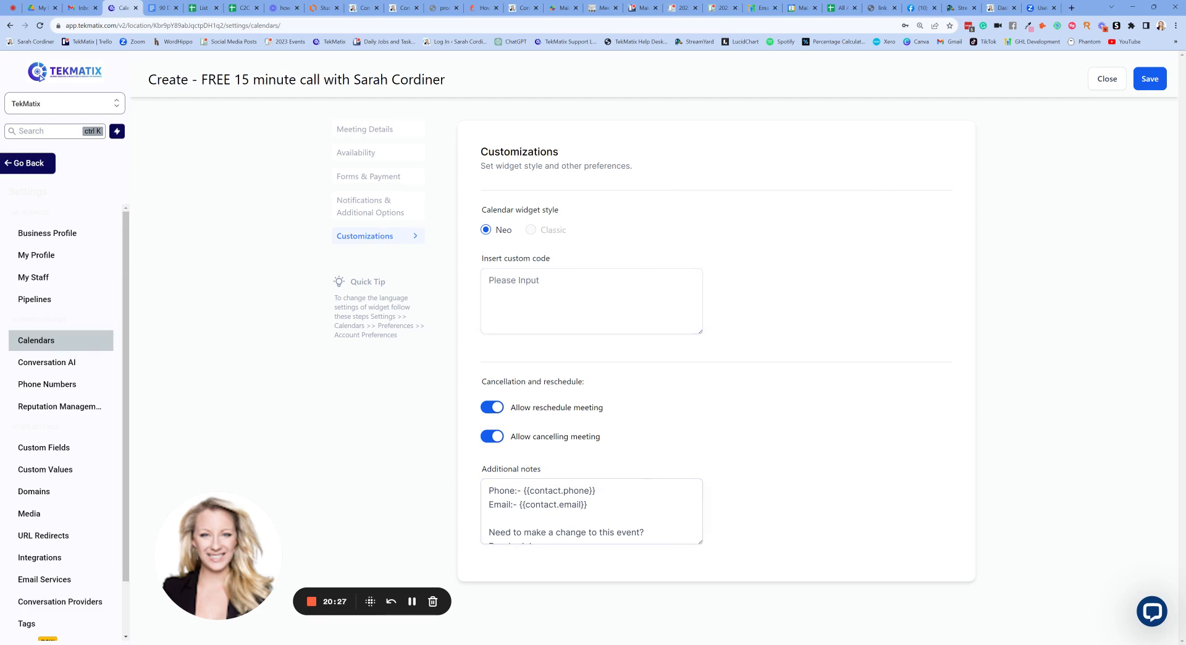
left_click_drag(700, 542, 736, 602)
scroll(659, 397, "down", 2)
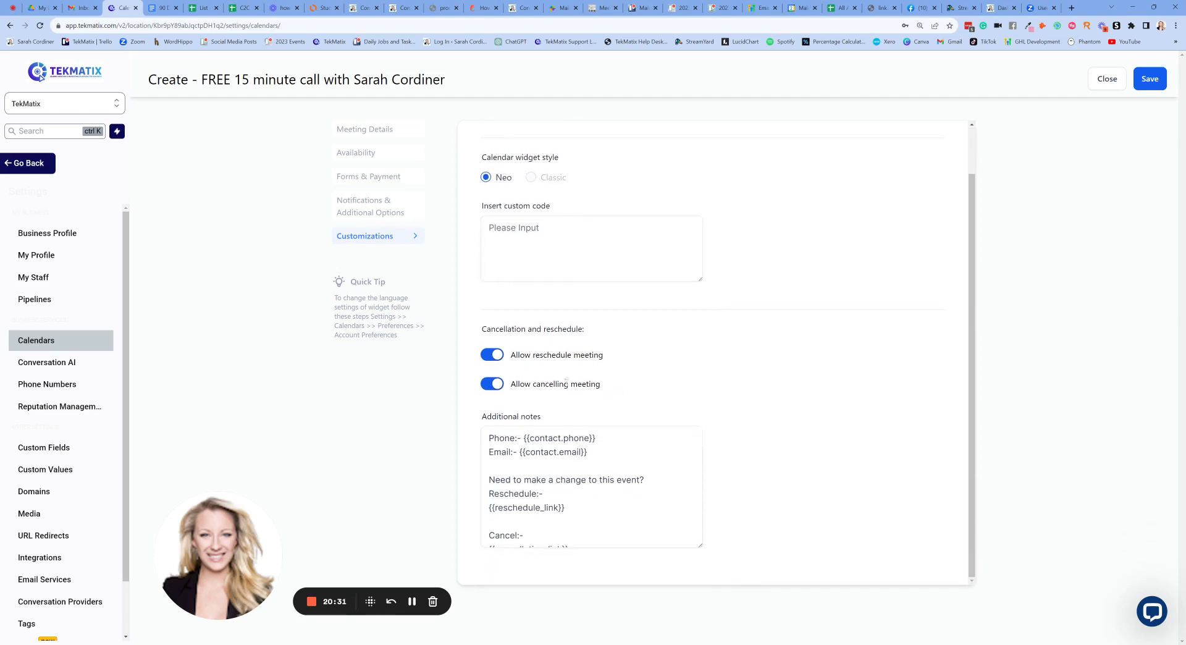
scroll(574, 462, "down", 1)
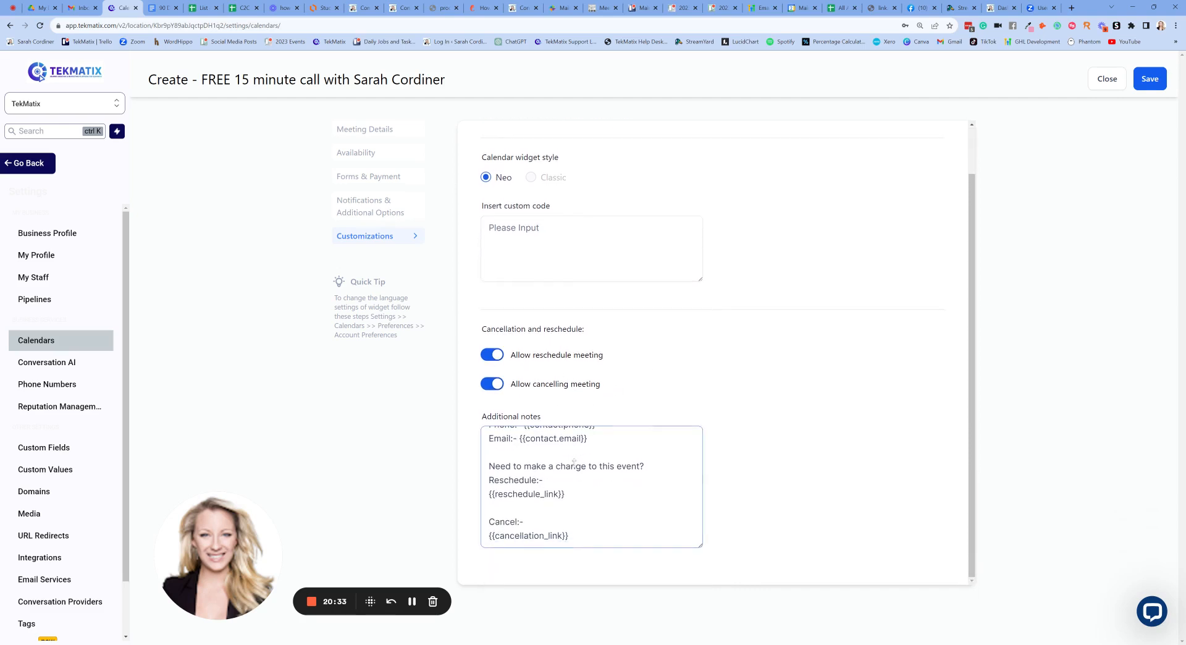
scroll(603, 528, "up", 2)
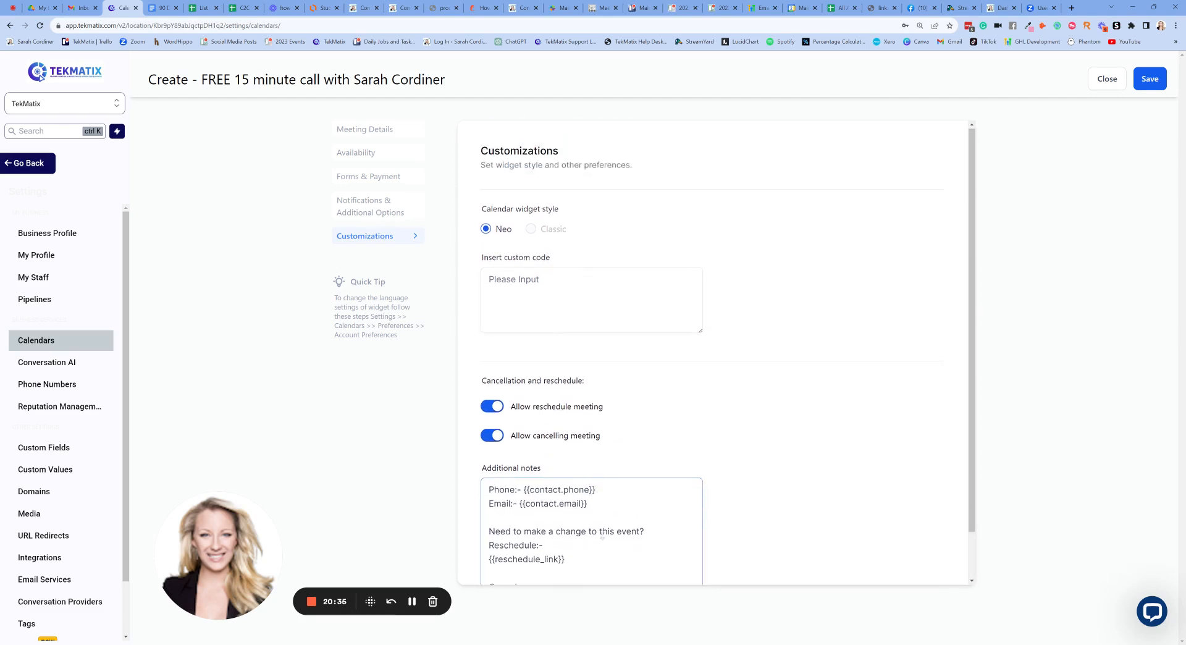
scroll(593, 506, "down", 1)
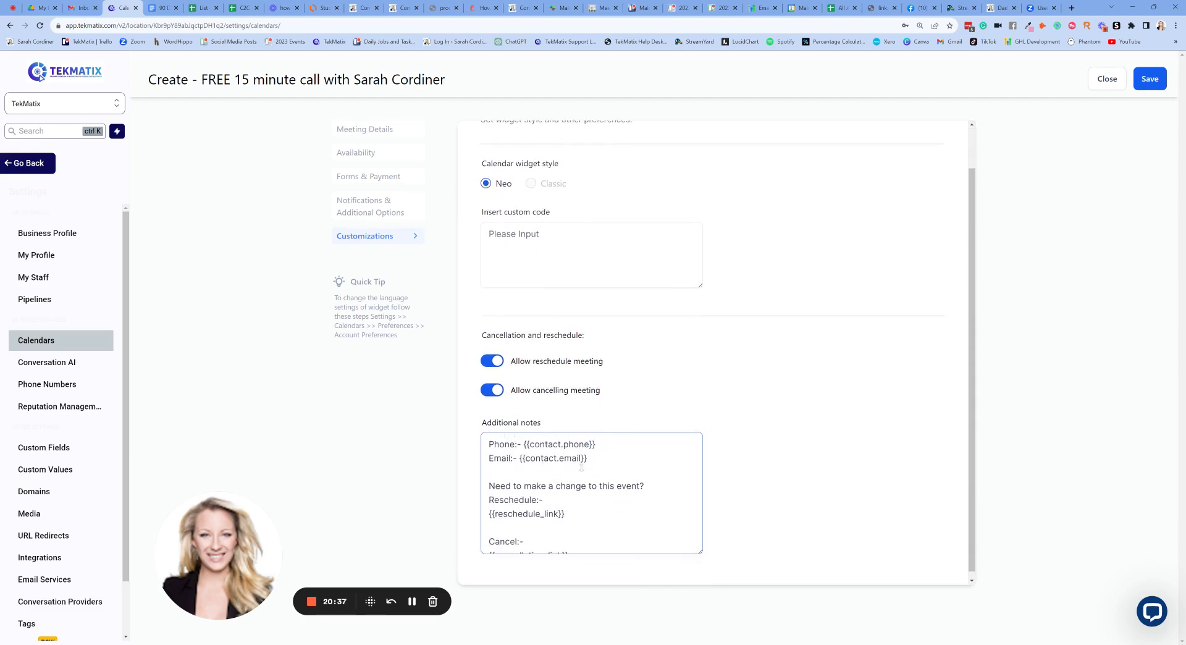
scroll(531, 466, "down", 1)
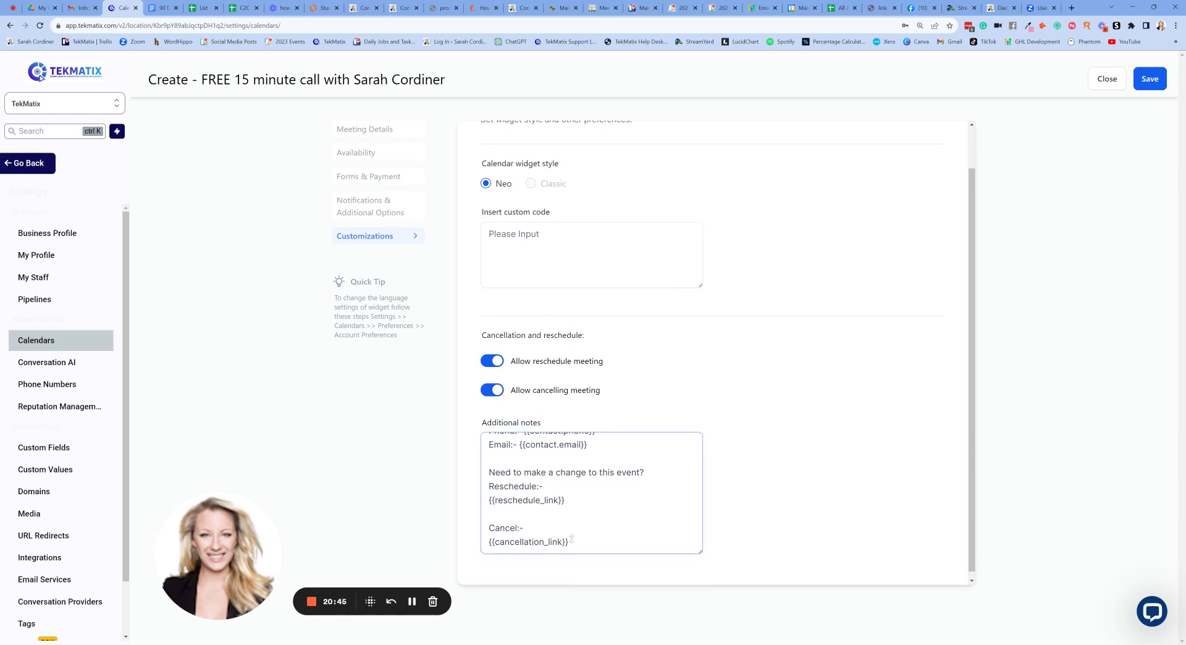
scroll(578, 507, "up", 1)
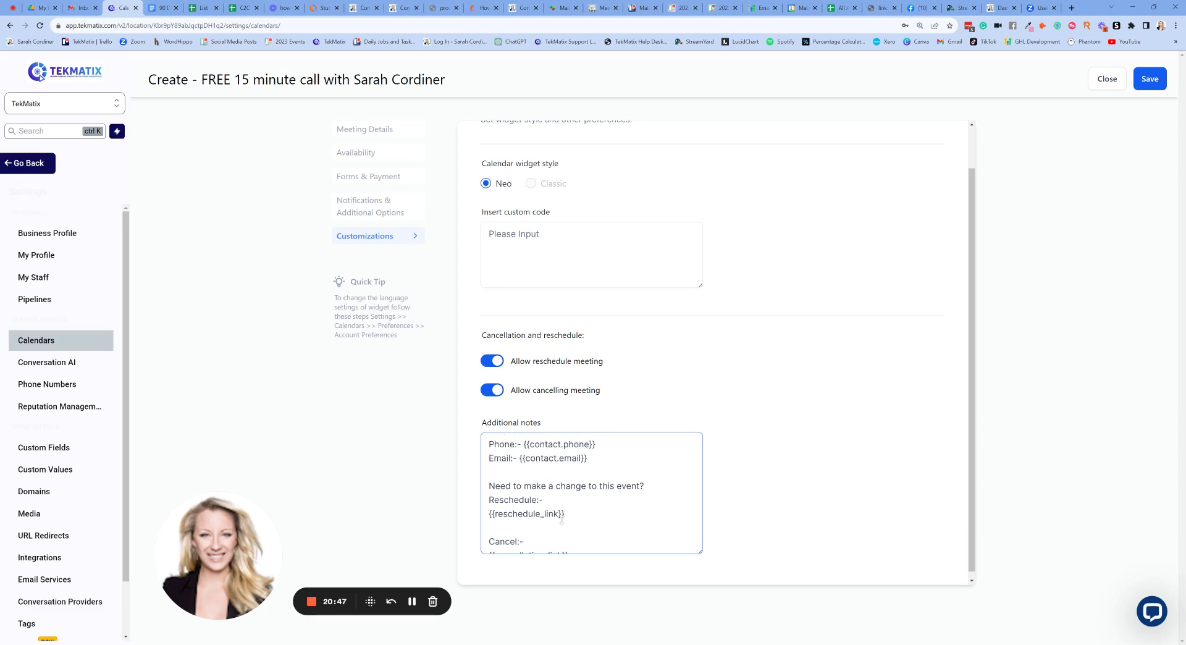
scroll(576, 507, "down", 1)
scroll(575, 508, "up", 1)
scroll(579, 488, "up", 1)
scroll(762, 281, "up", 1)
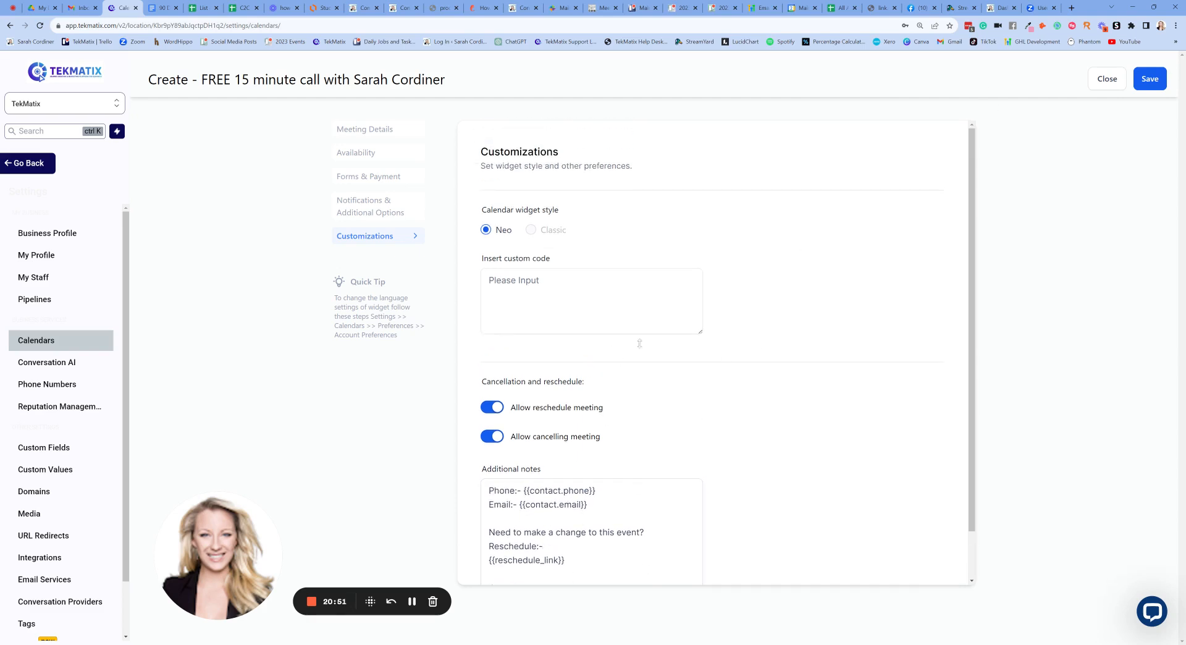
- Save, filter calendars by '15', and copy the FREE 15 minute call scheduling link into a new tab
left_click(1144, 80)
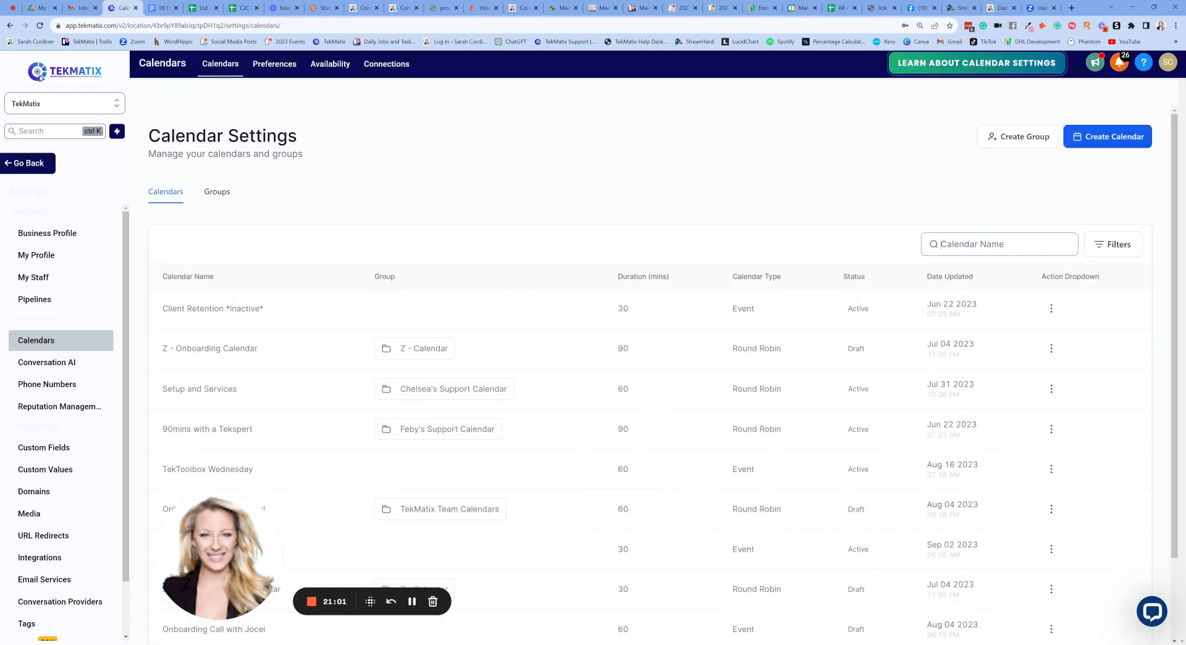
type("15")
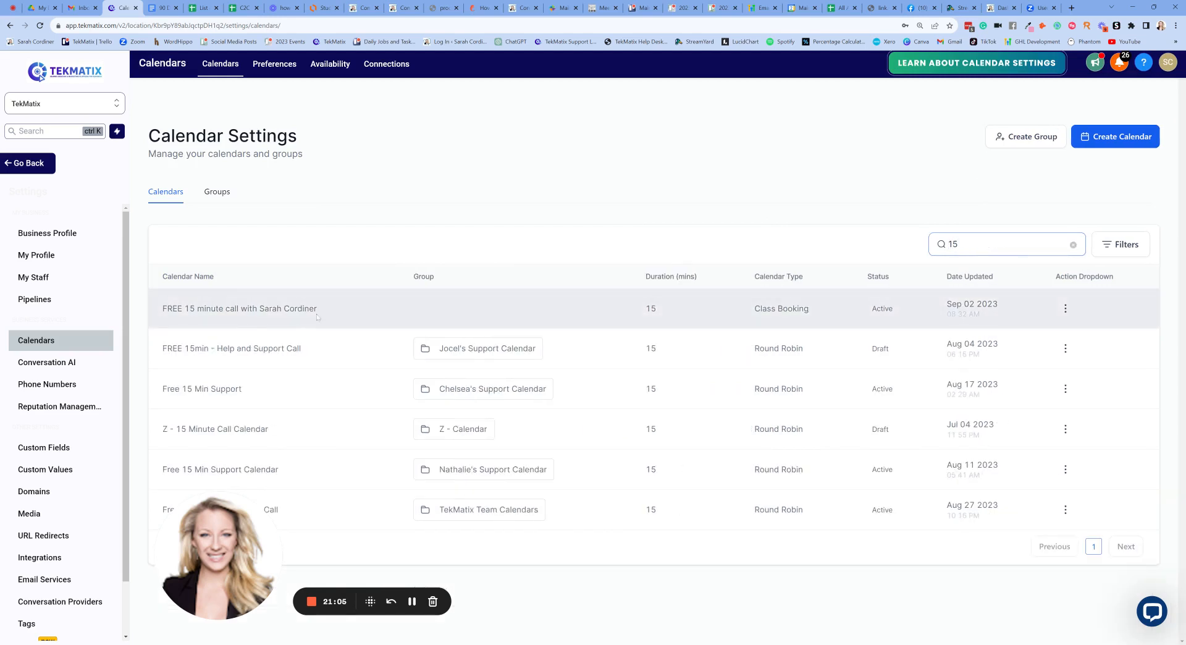
left_click(1066, 309)
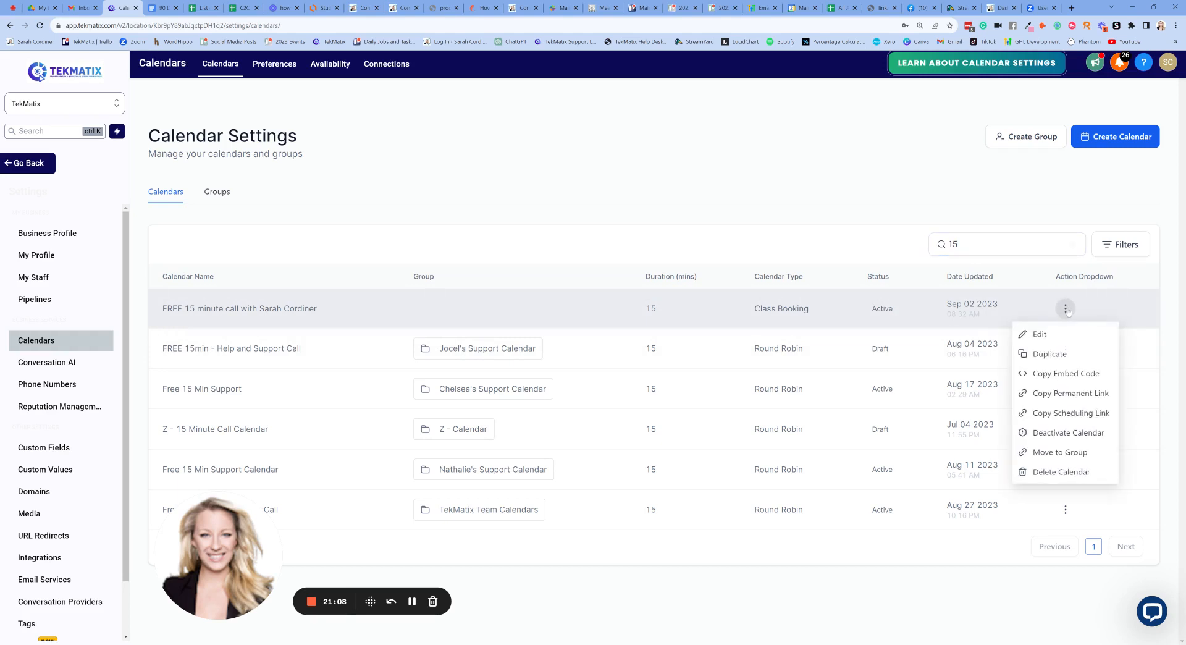
left_click(1077, 419)
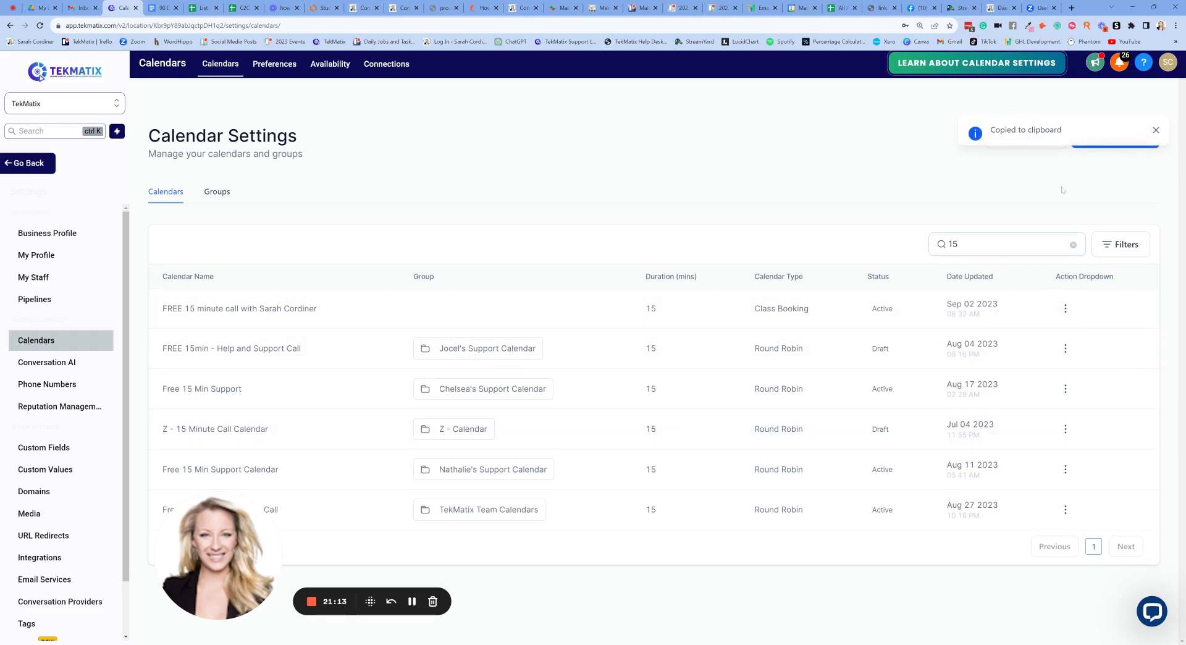
left_click(1072, 8)
- Load the pasted scheduling link and choose Tue Sep 12 at 11:00 AM
key("ctrl+v")
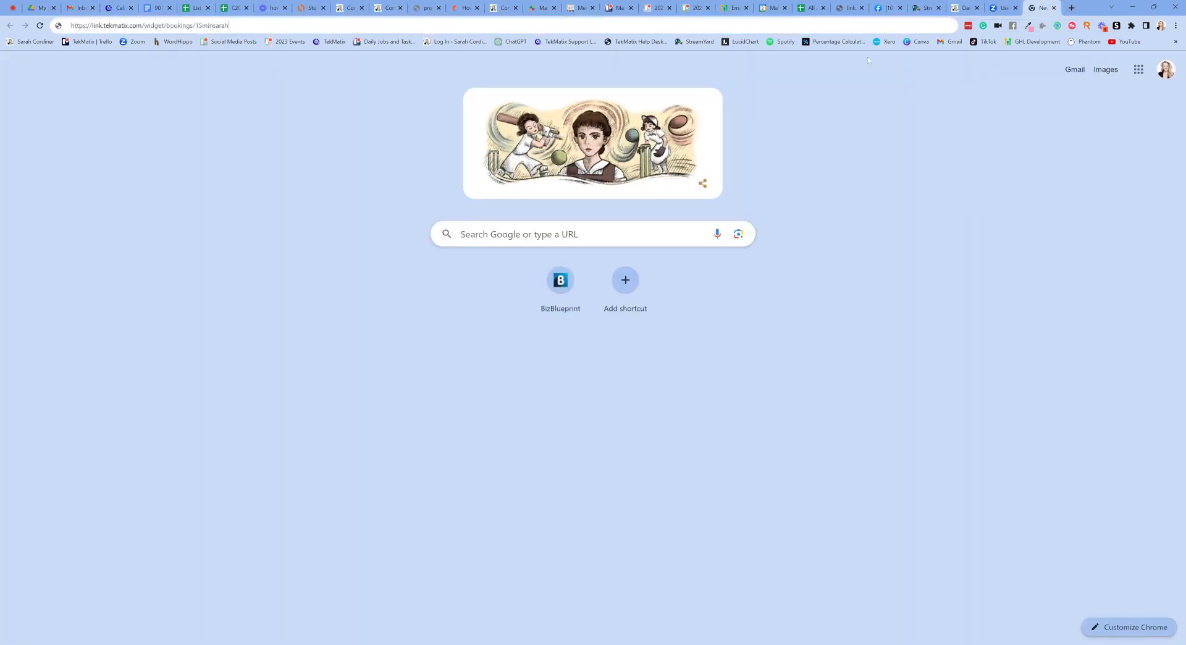
key("Return")
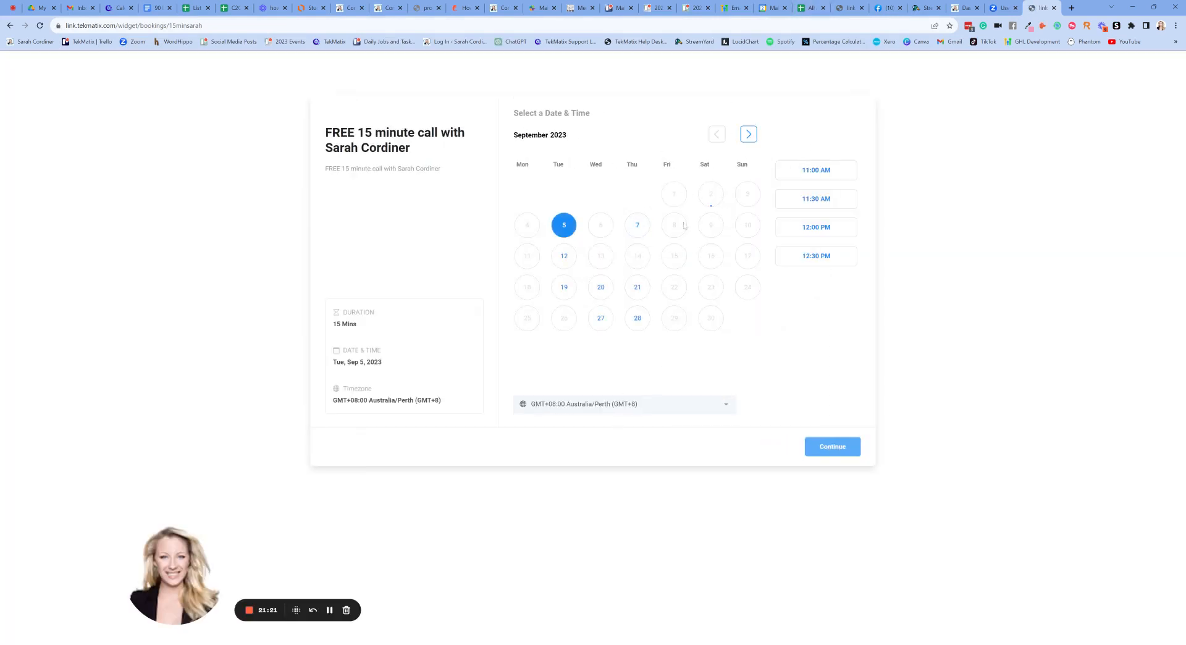
left_click(649, 226)
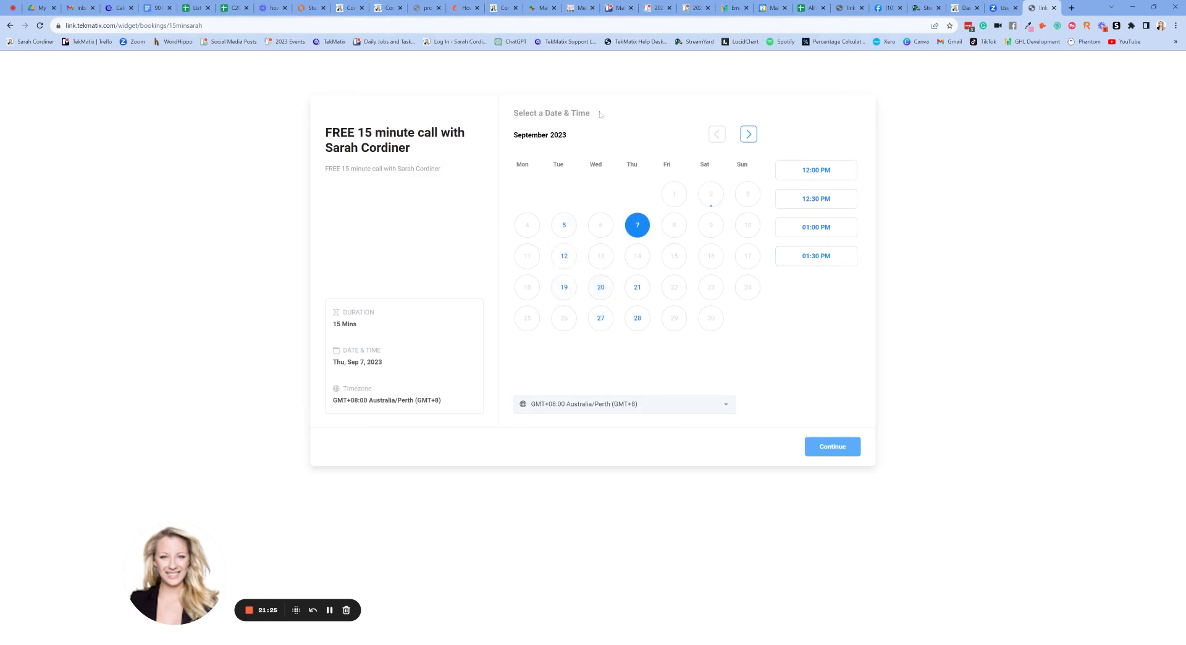
left_click(564, 255)
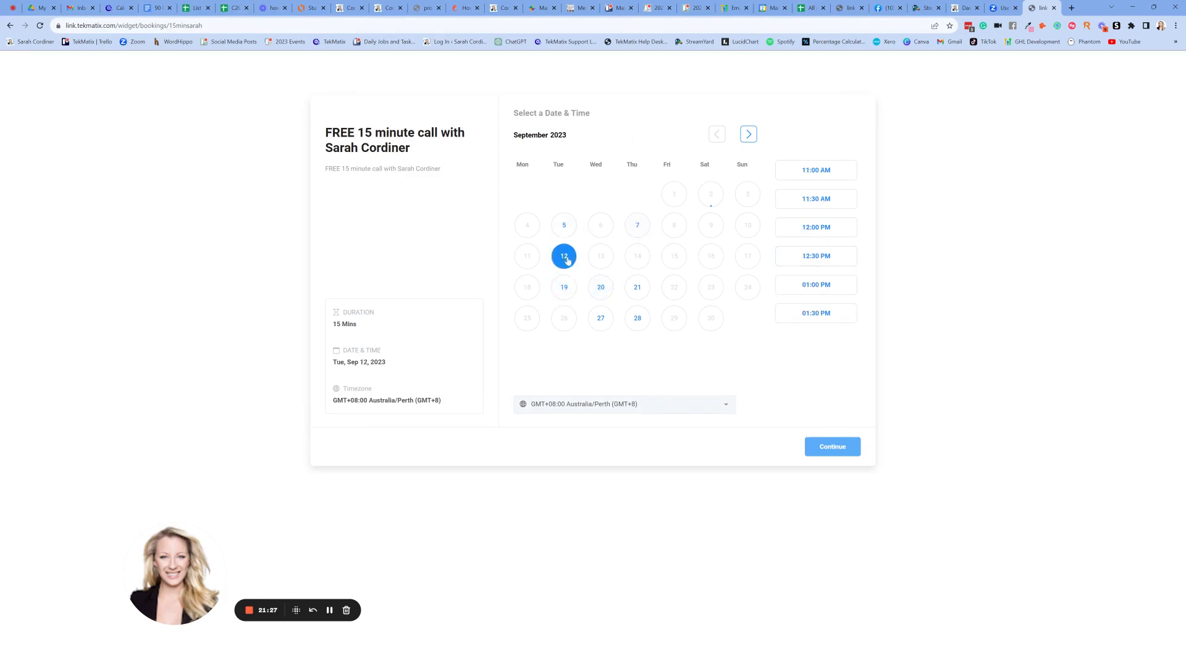
left_click(825, 176)
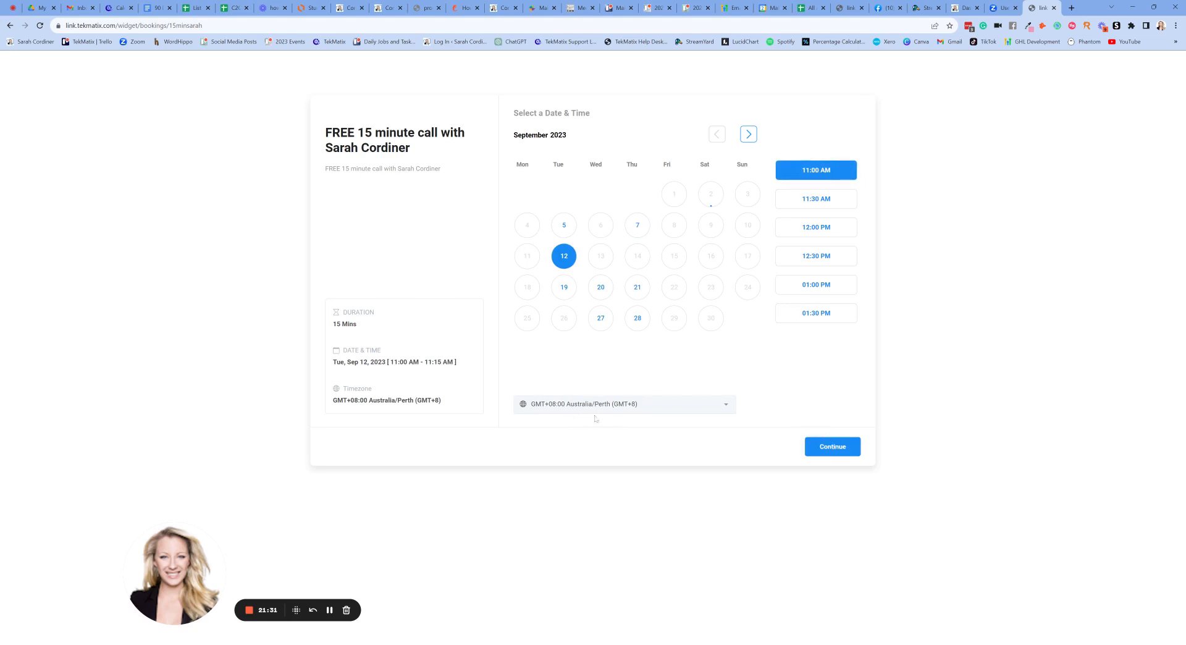
left_click(846, 451)
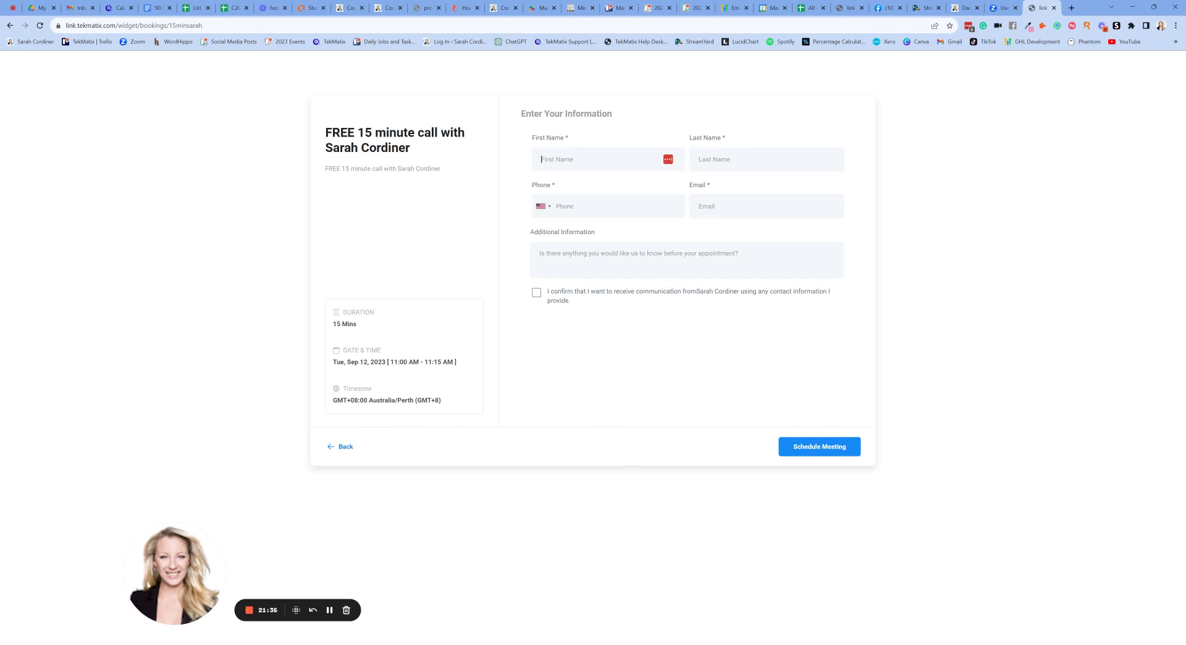
- Autofill the booker's contact details and schedule the test meeting
left_click(710, 115)
left_click(598, 160)
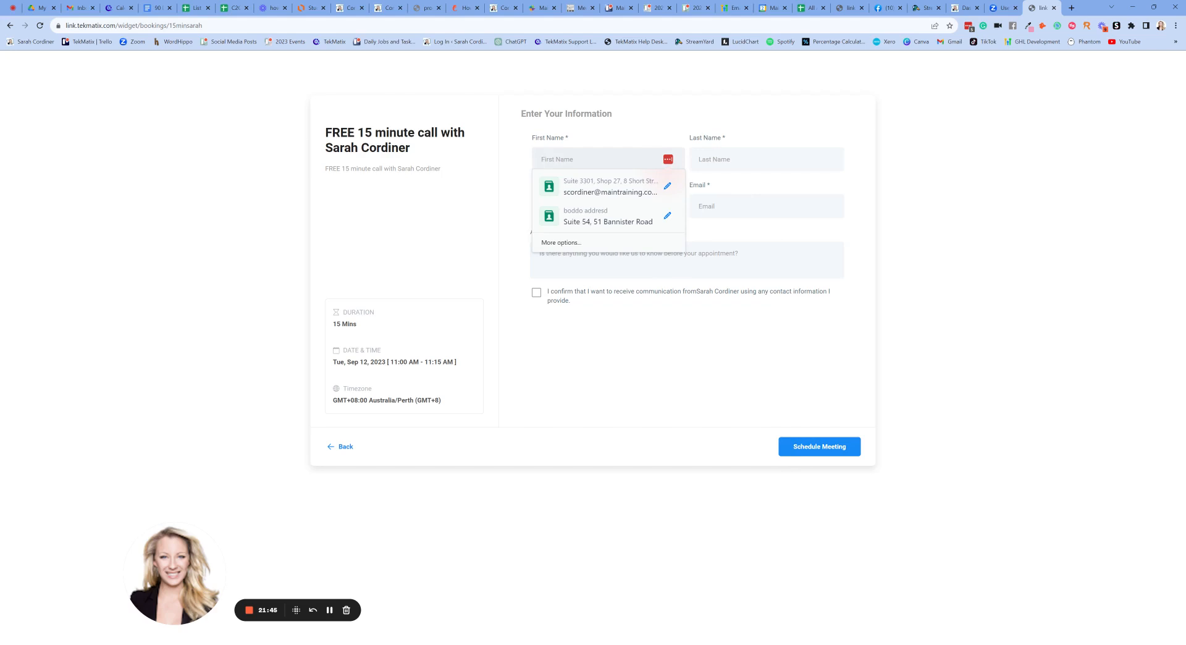
left_click(607, 185)
left_click(653, 162)
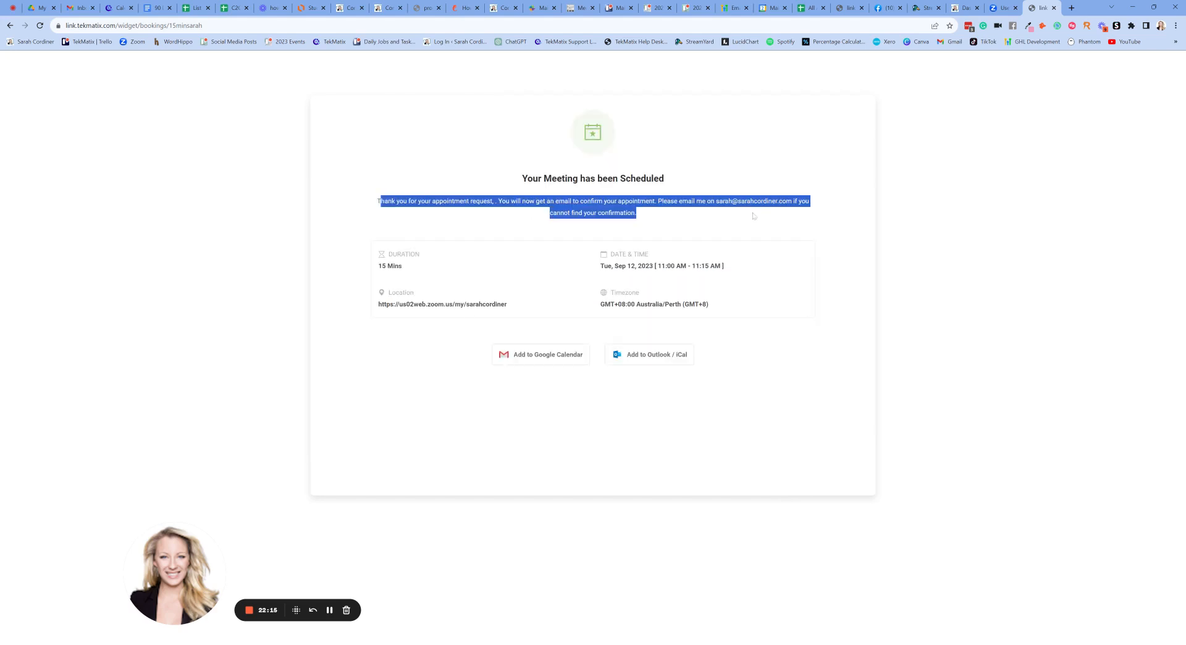
left_click(814, 206)
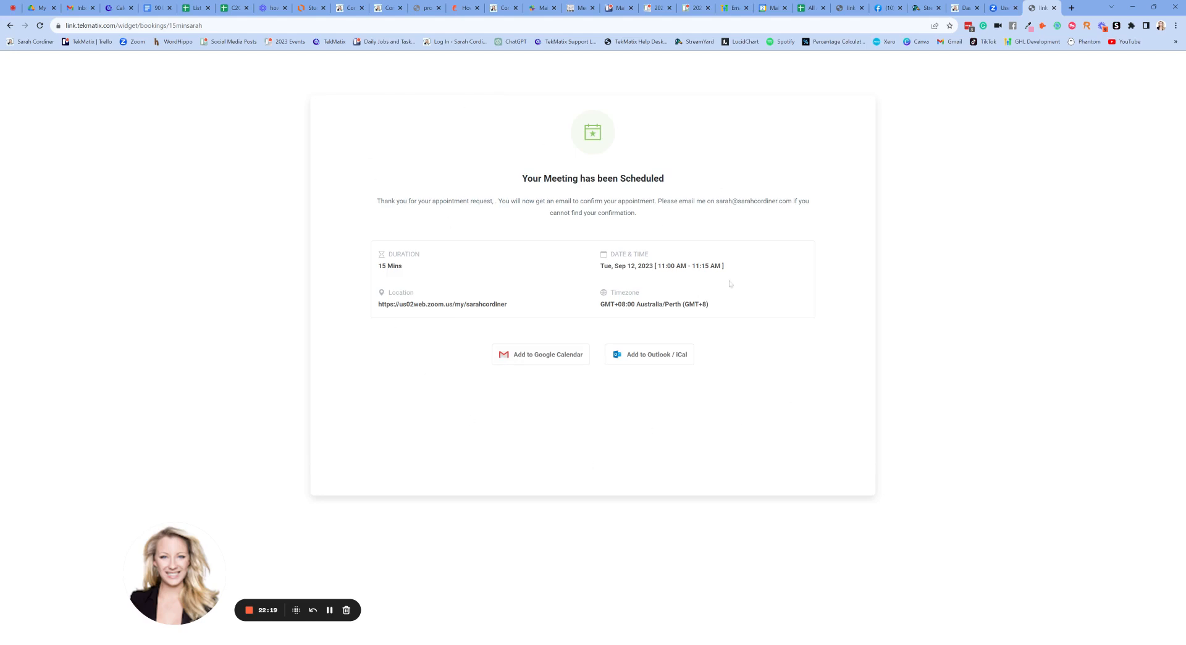
- Try adding the booked call to Google Calendar, abandon it, and open the Appointment Confirmation email
left_click(543, 357)
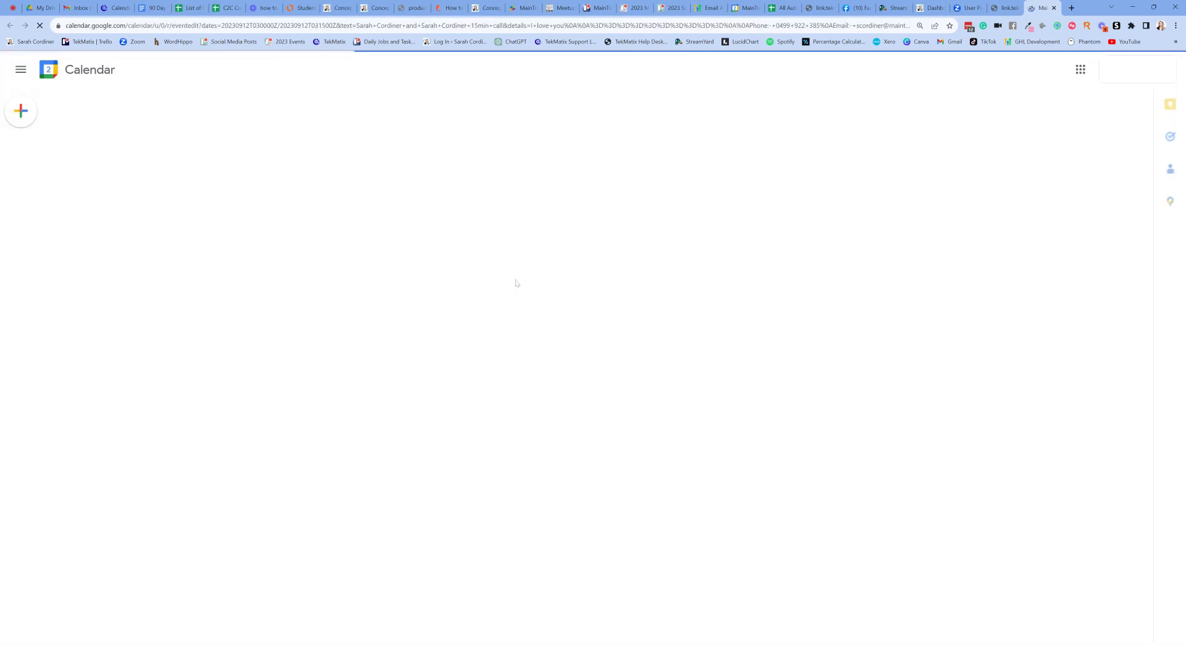
left_click(1054, 7)
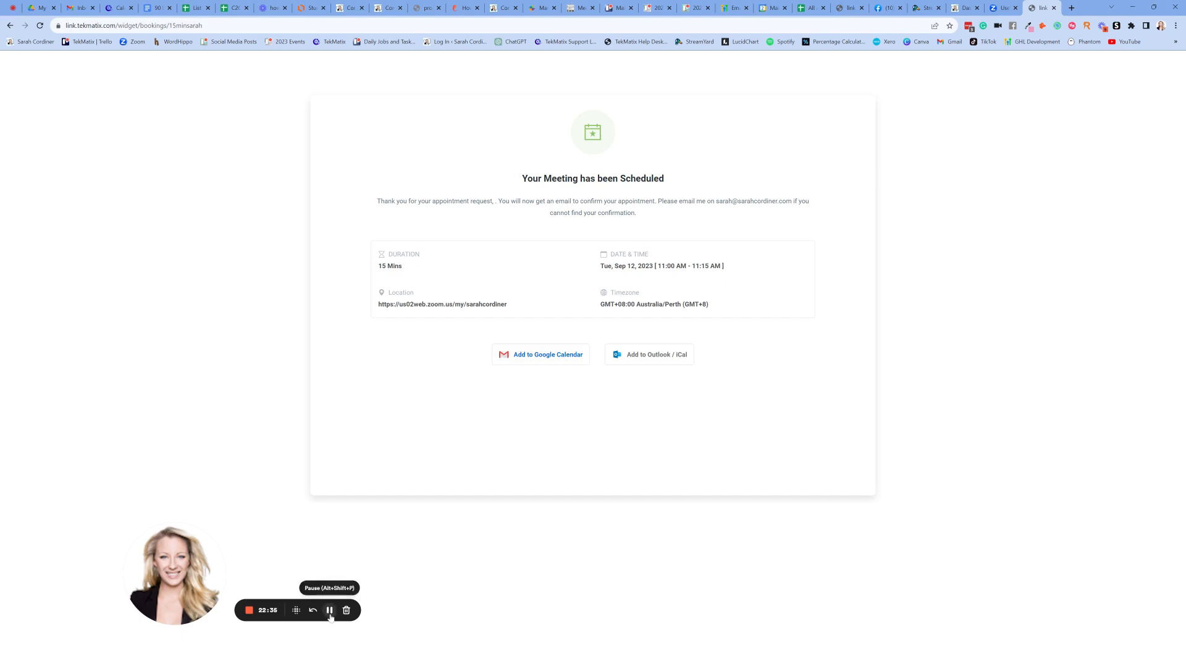
left_click(329, 610)
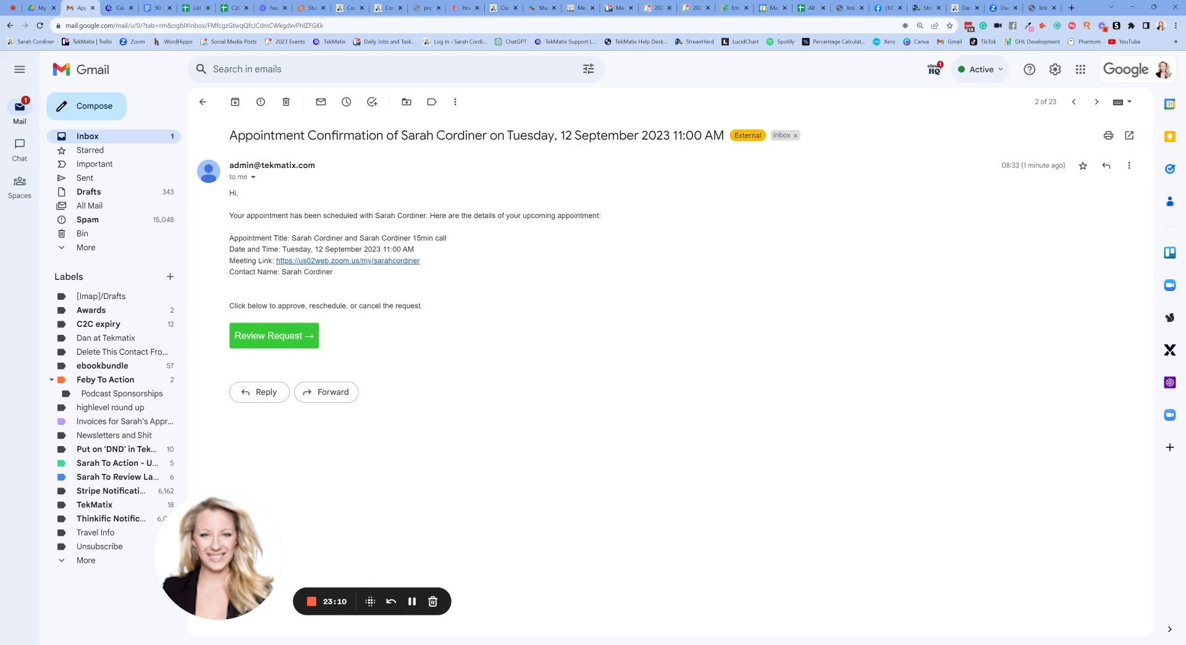
left_click_drag(228, 305, 430, 312)
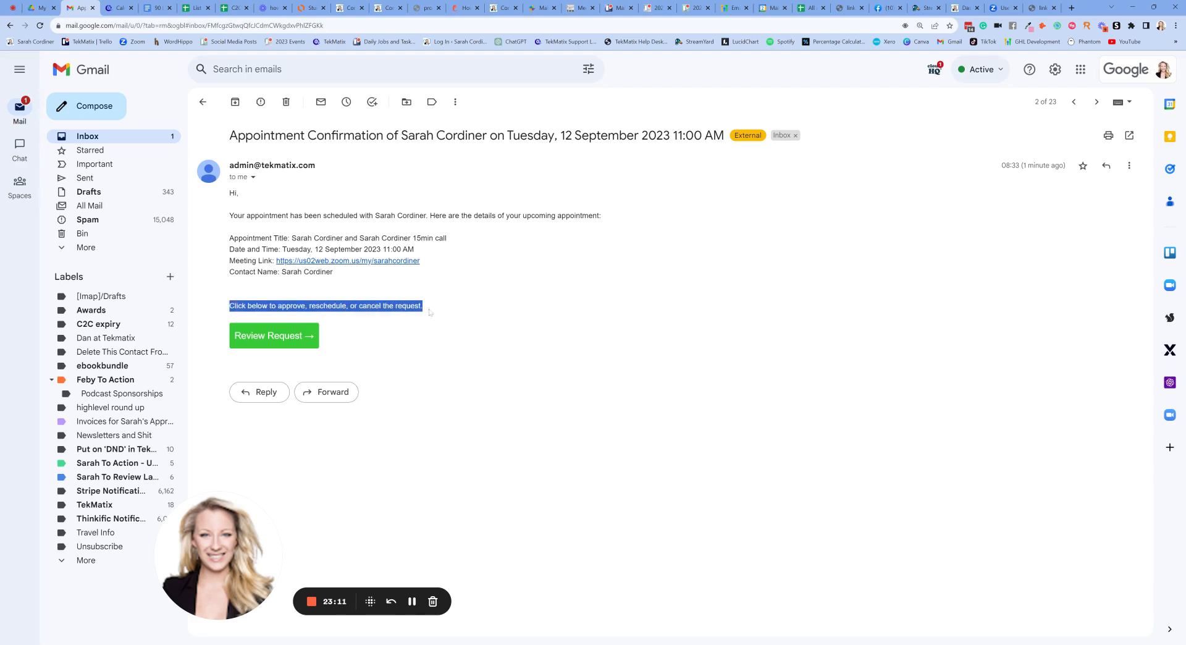
left_click(363, 304)
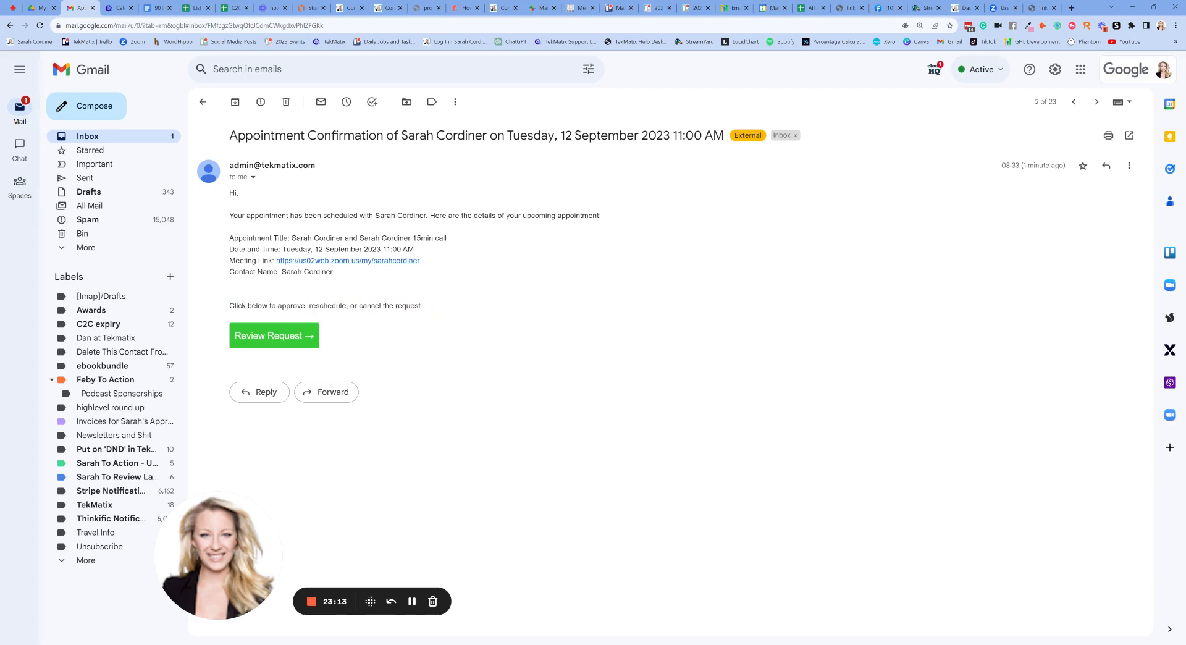
left_click(282, 339)
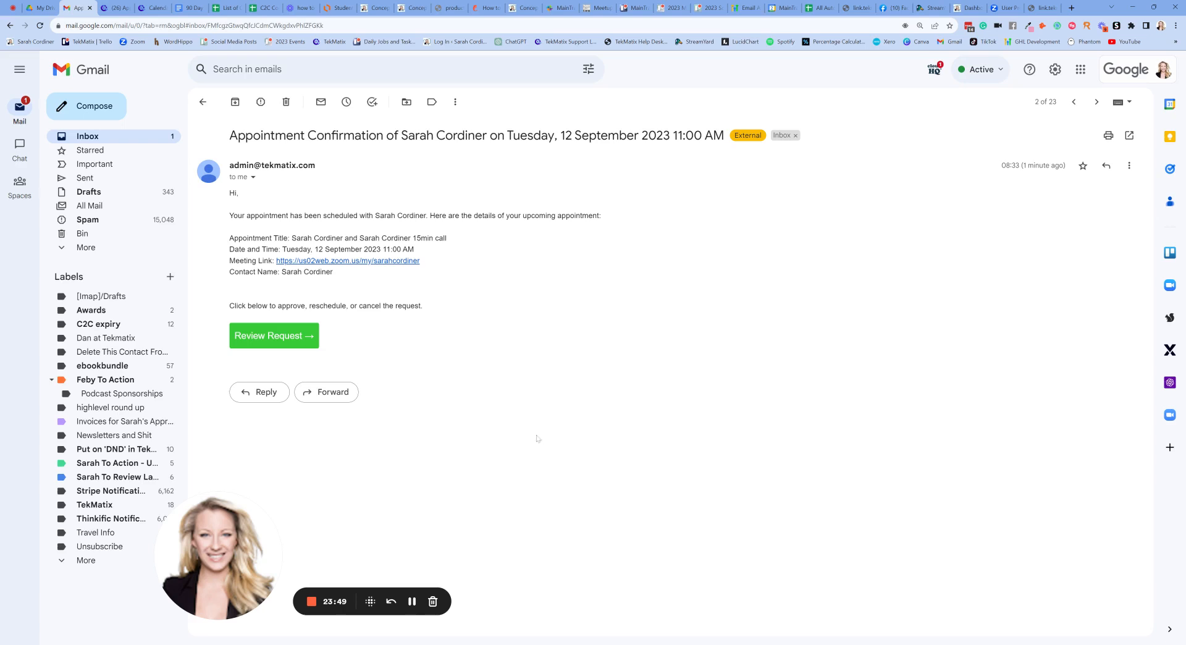
- Load tekmatix.com in a new tab, open its SUPPORT page, and return to Calendar Settings
left_click(1071, 8)
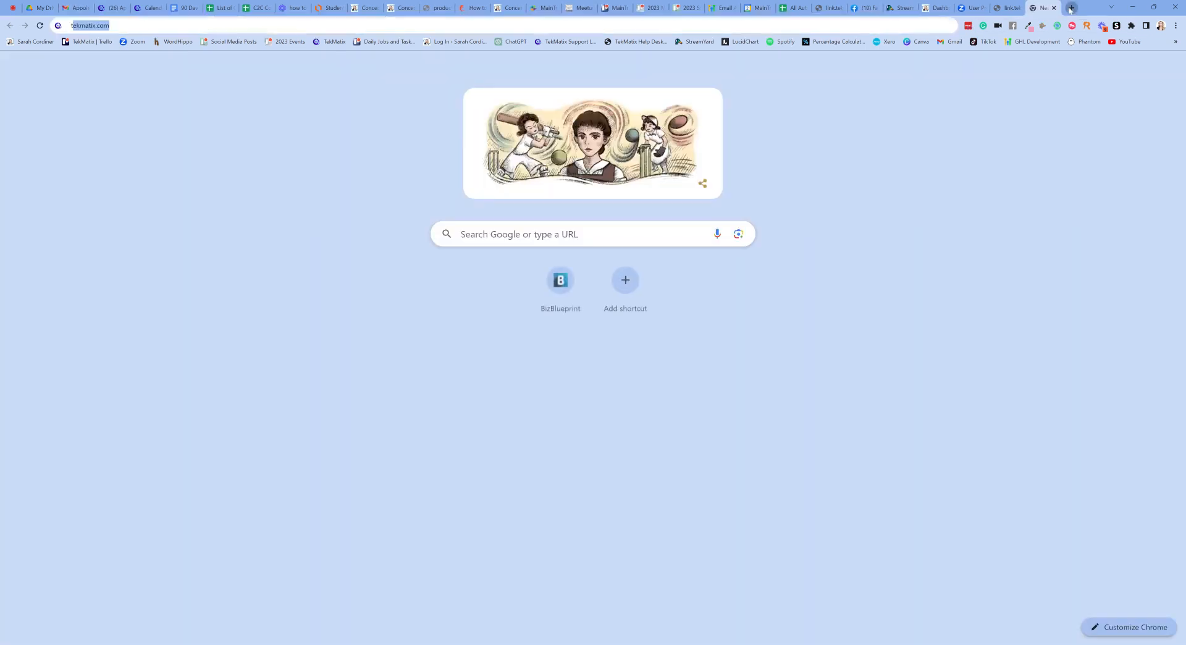
type("tek")
key("Return")
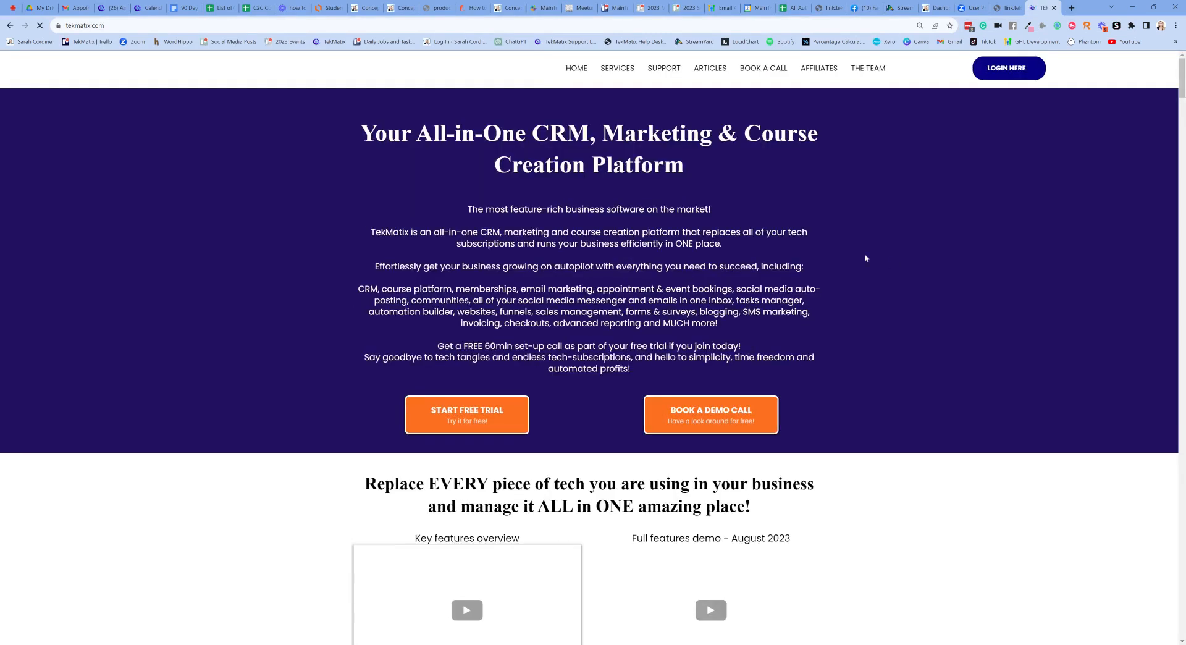
left_click(664, 74)
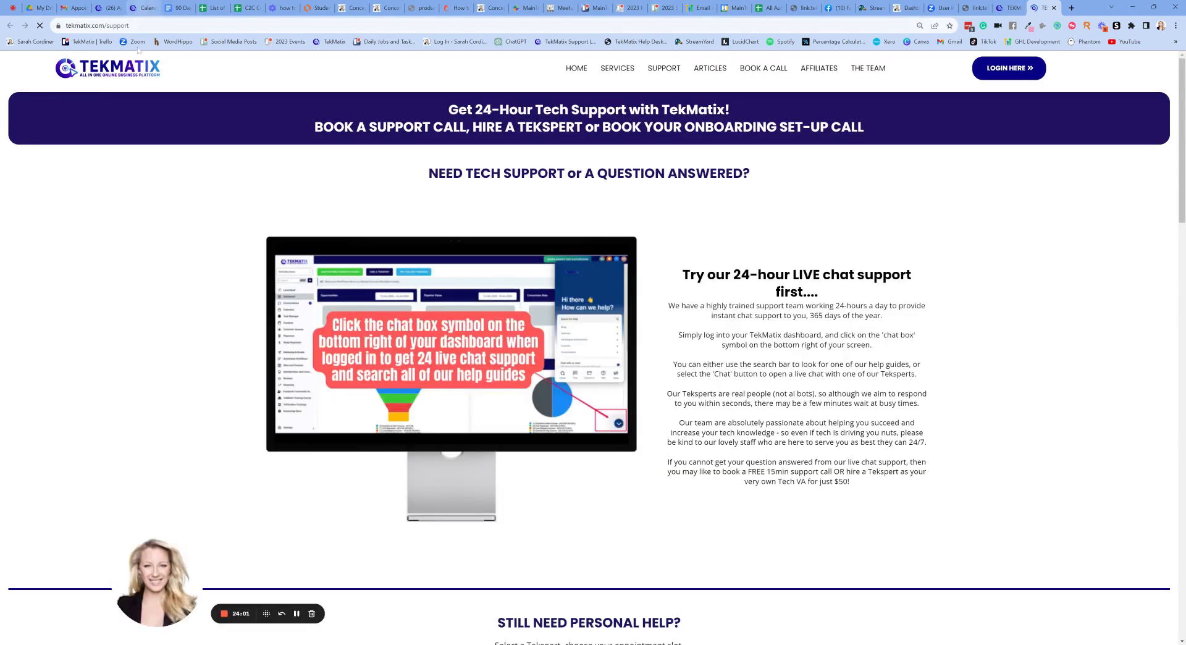
left_click(139, 8)
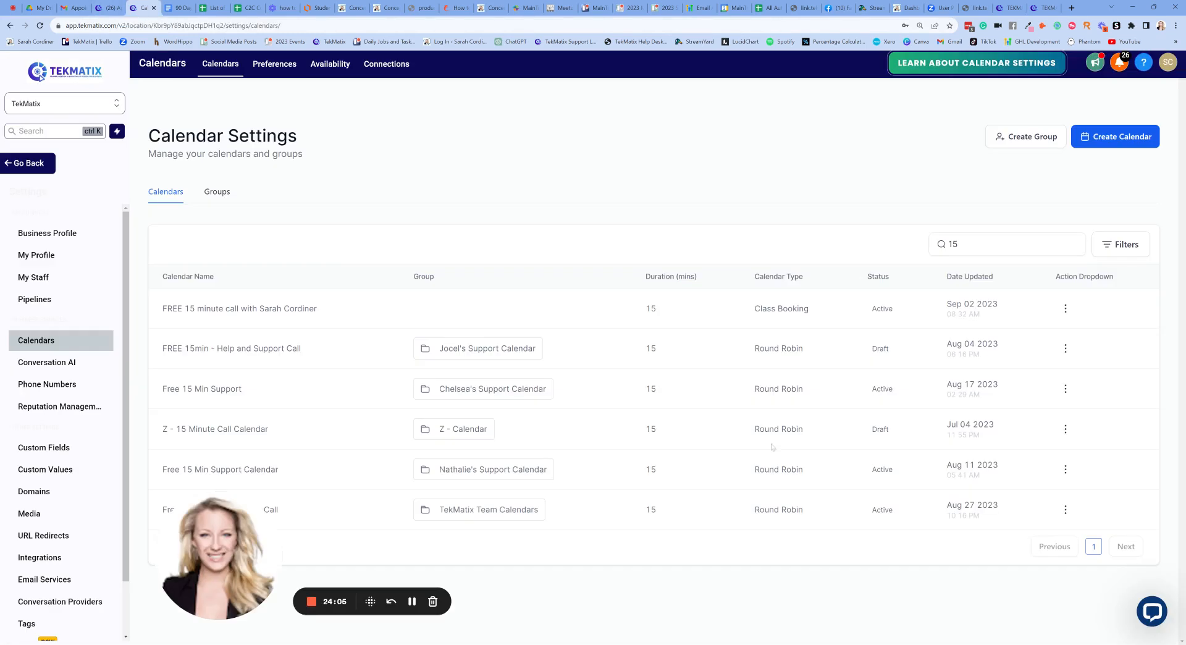
- Open the help panel's live Chat support form, then minimise it
left_click(1151, 612)
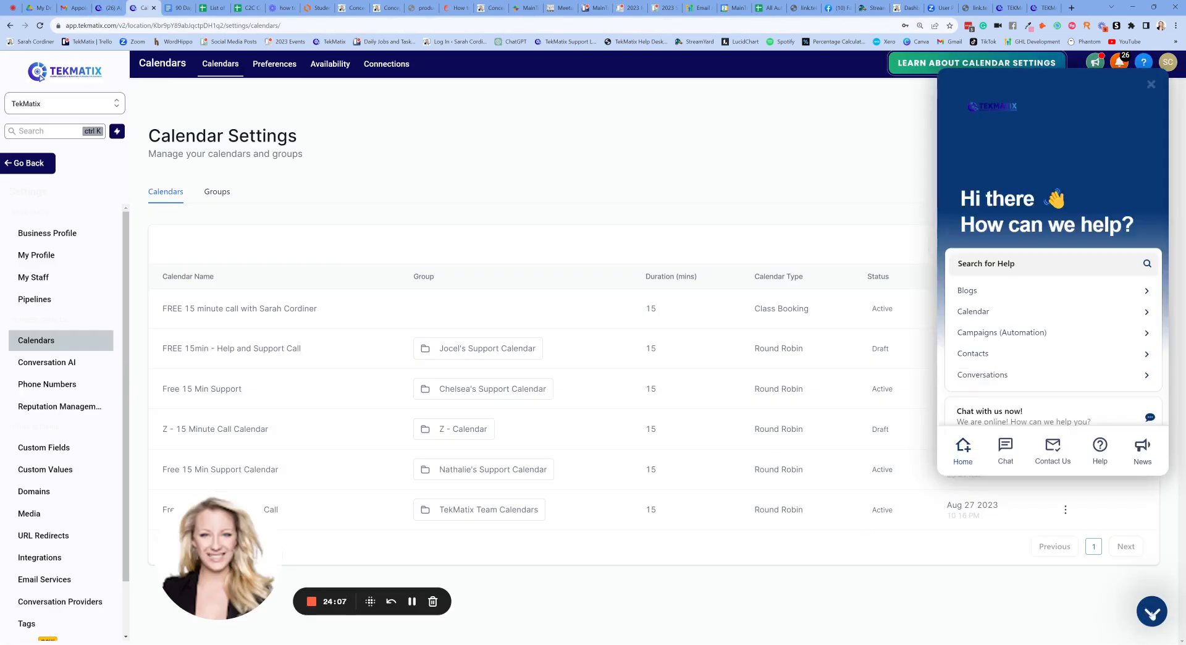
left_click(1005, 457)
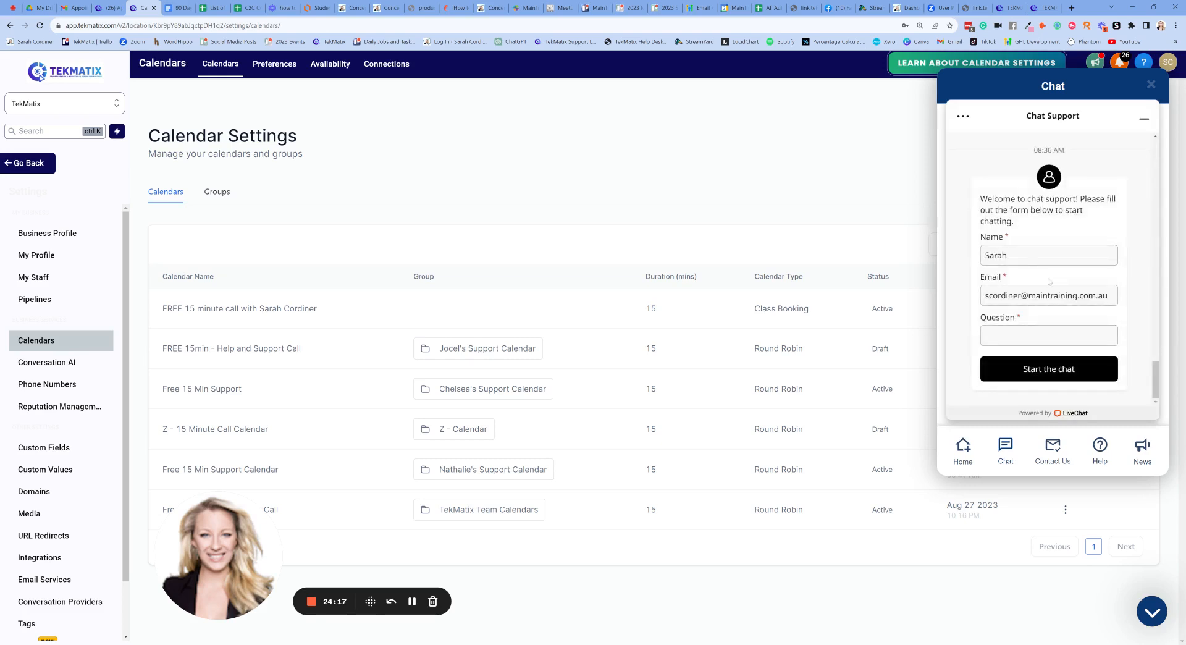
left_click(1145, 119)
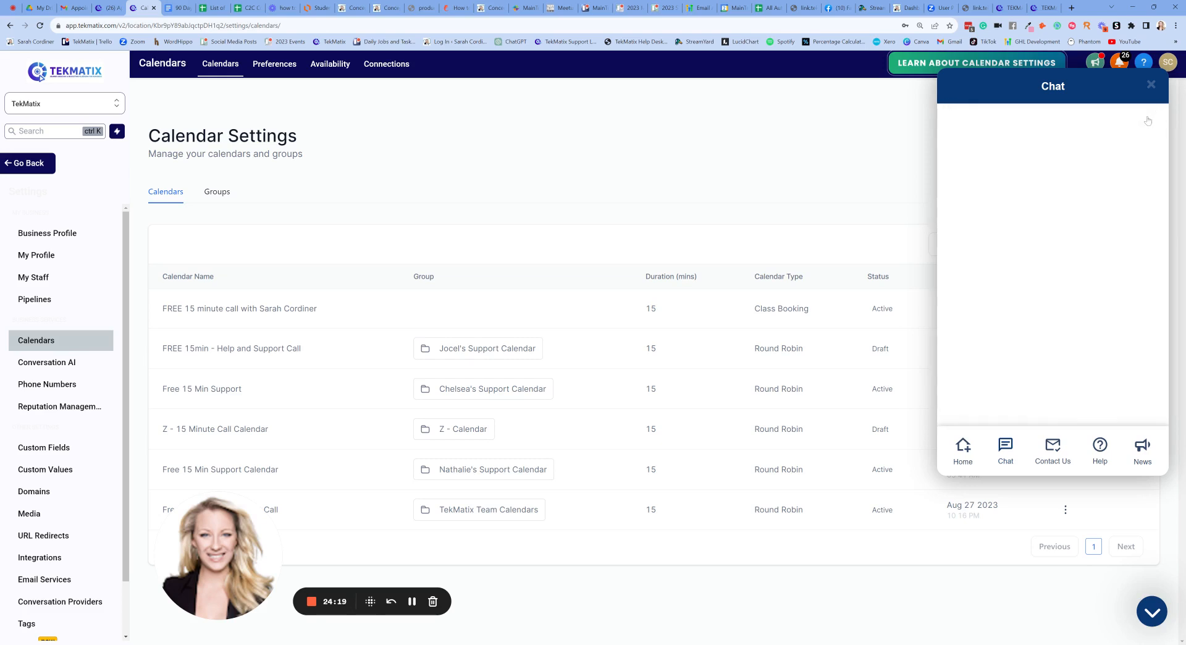
- Browse the 24 Calendar help articles from the help home, then return to the support page
left_click(965, 453)
scroll(1037, 289, "up", 3)
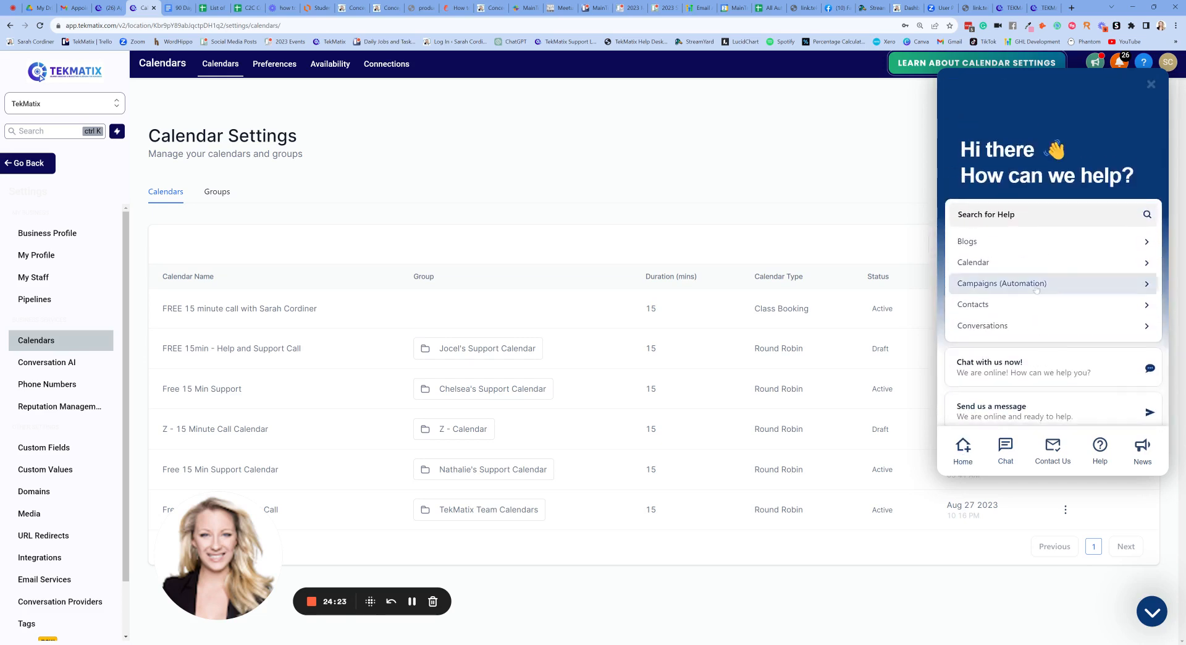
left_click(994, 268)
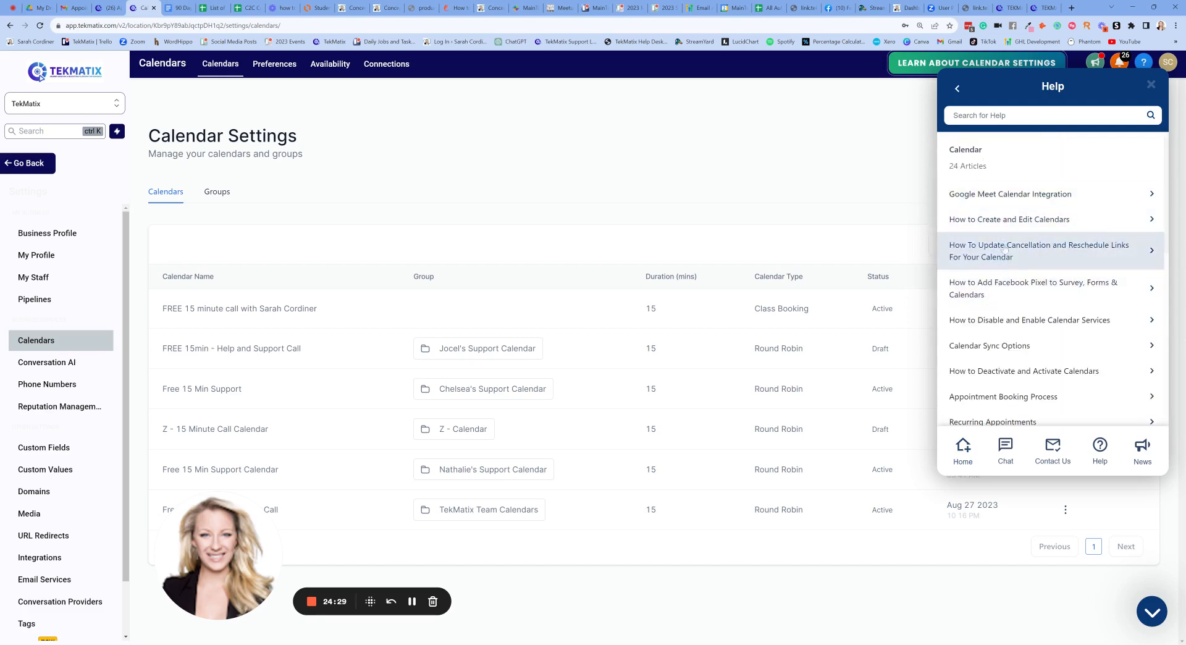
scroll(997, 303, "down", 1)
scroll(997, 303, "down", 4)
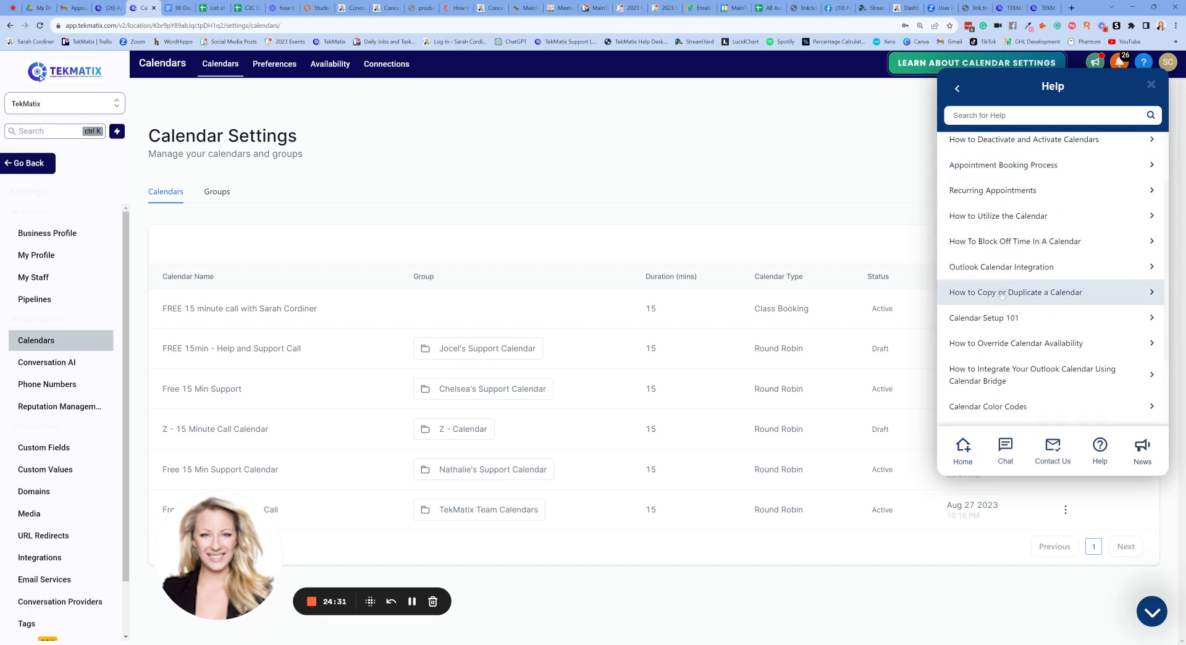
scroll(1002, 293, "down", 3)
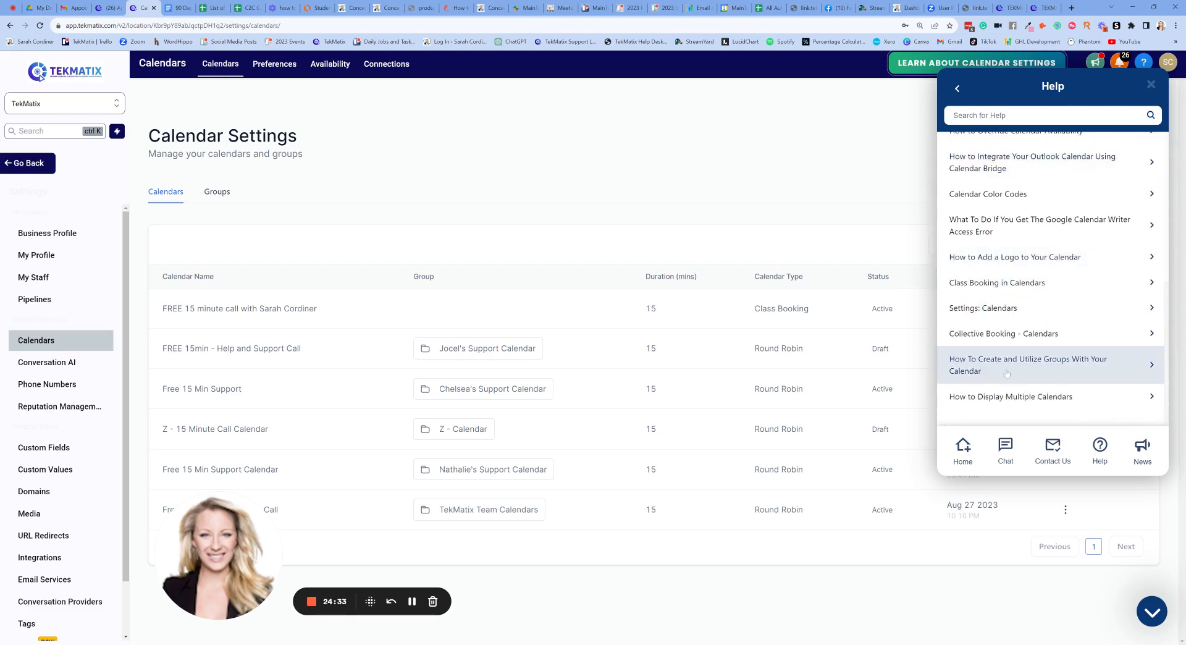
scroll(1012, 351, "up", 8)
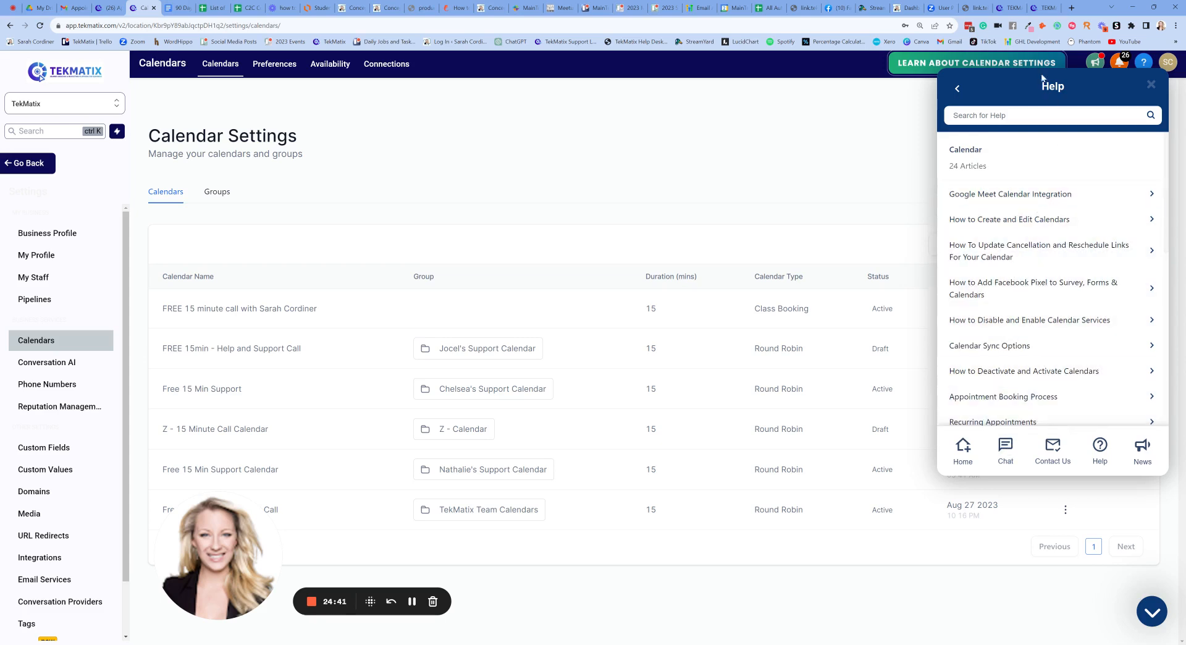
left_click(1044, 8)
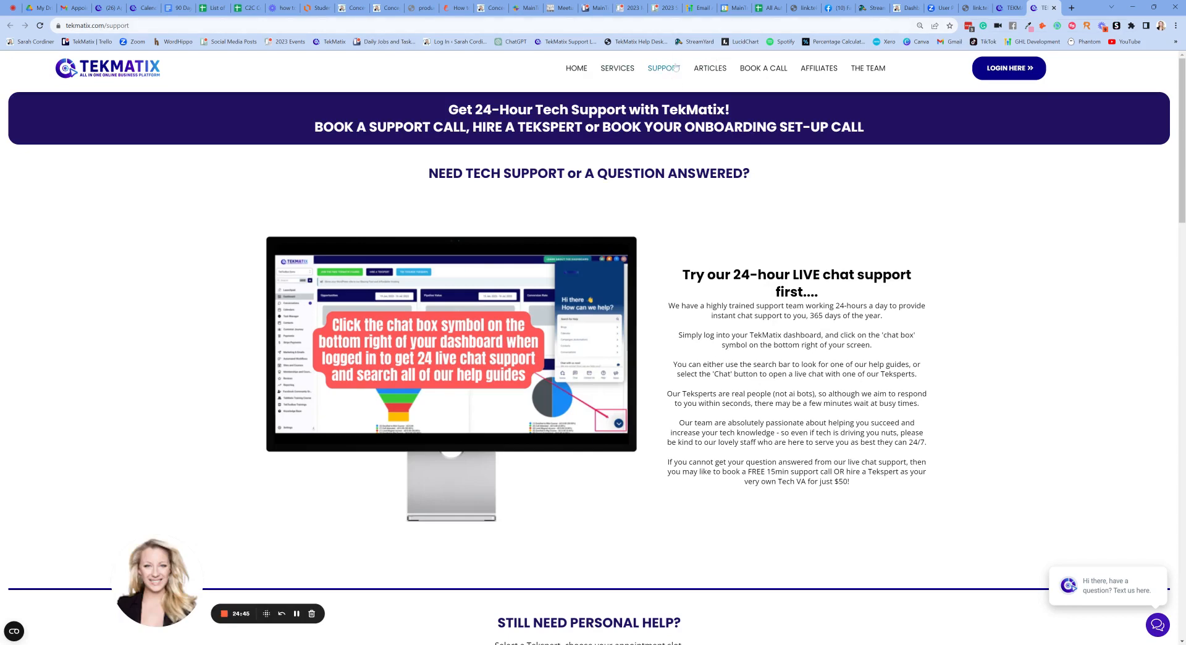
- Open BOOK HERE under Hire a Tekspert and scroll to the Perth/Singapore call options
scroll(715, 242, "down", 7)
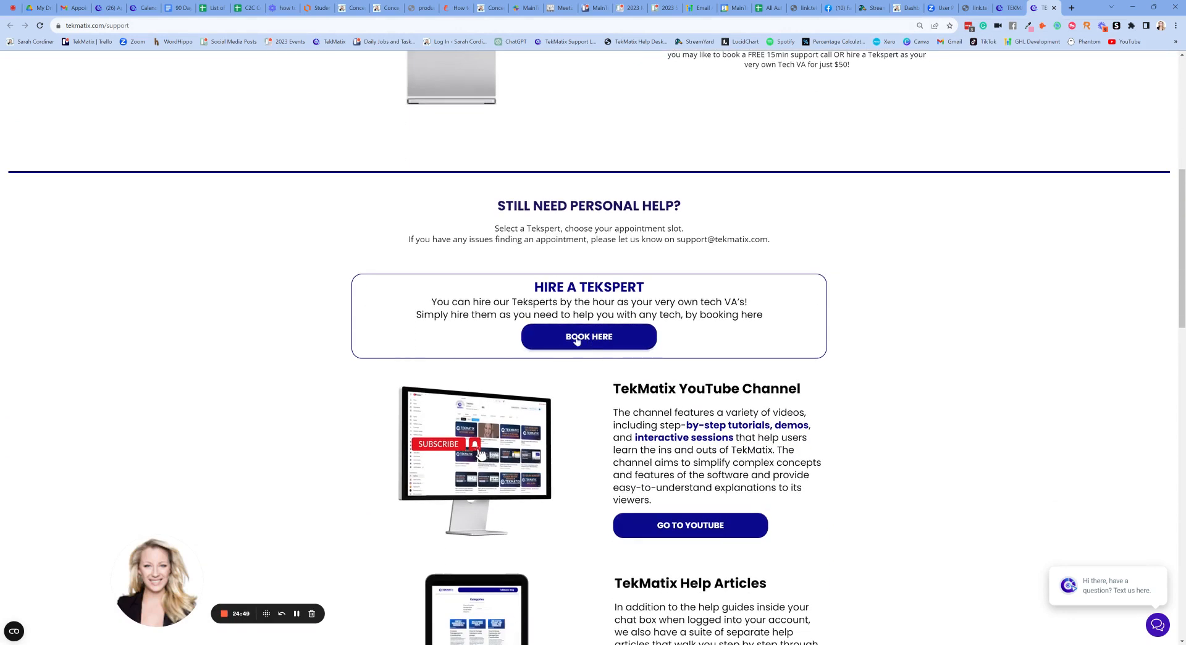
scroll(588, 330, "down", 8)
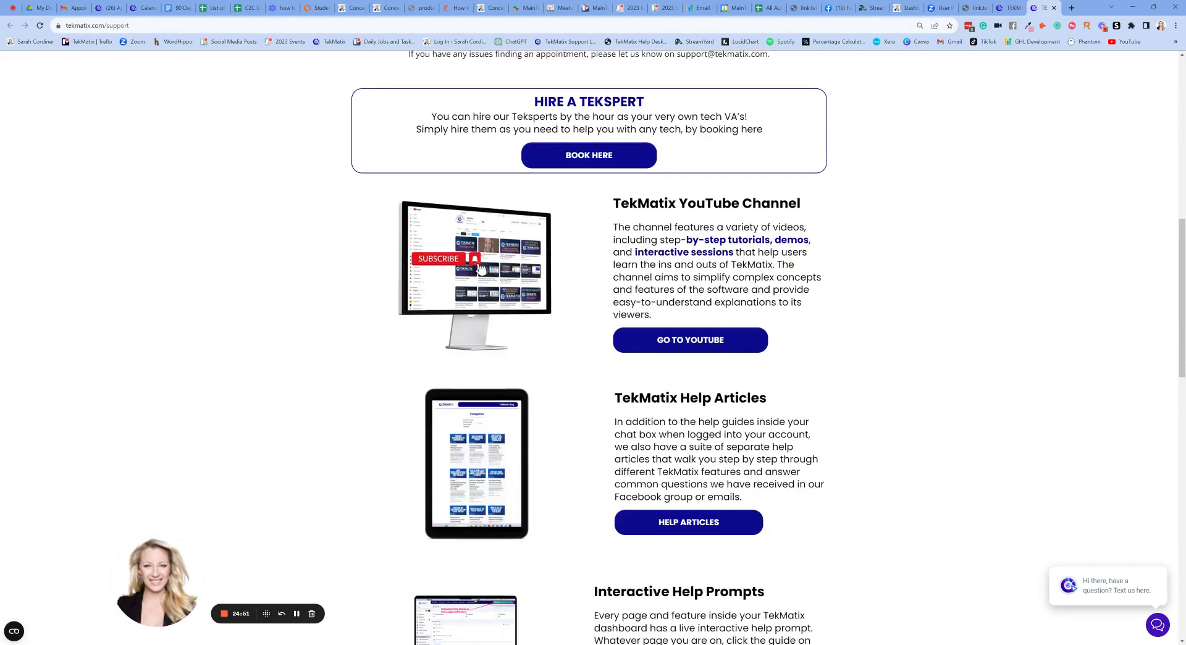
scroll(589, 329, "down", 7)
scroll(589, 329, "up", 11)
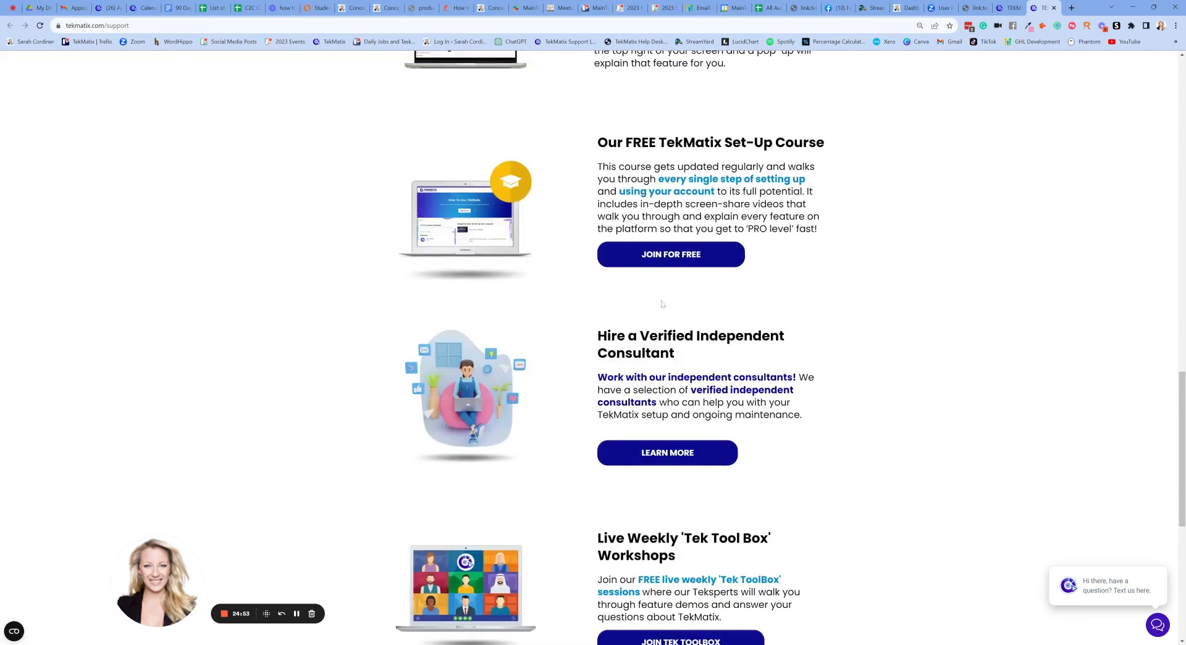
scroll(592, 335, "up", 4)
left_click(592, 335)
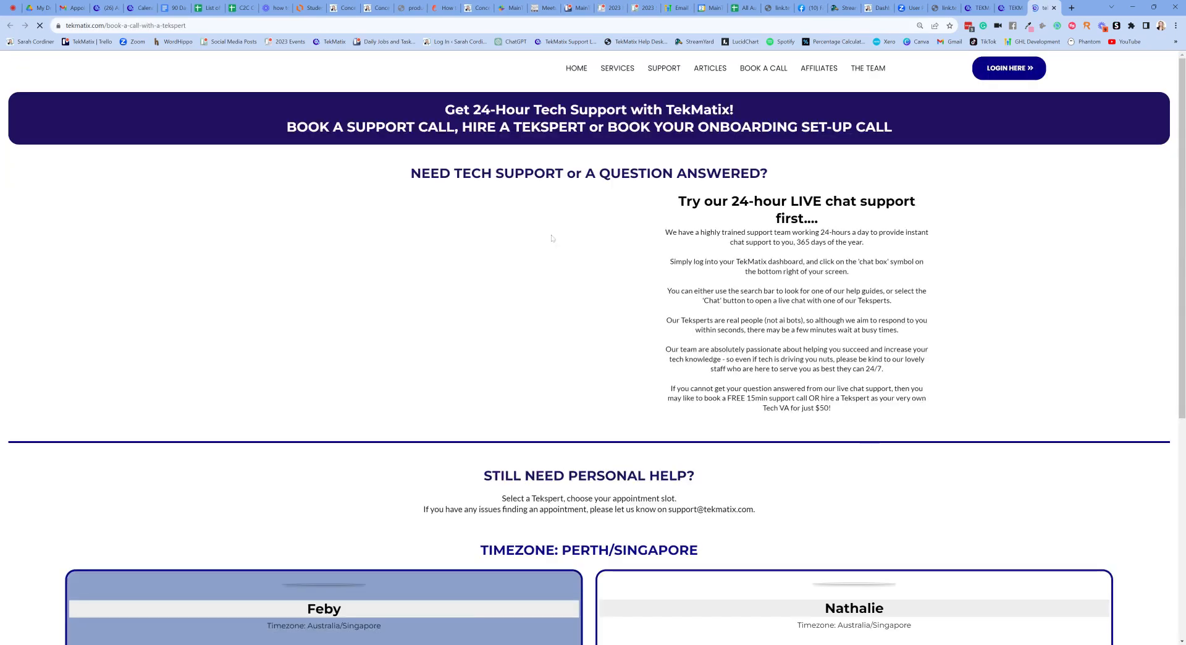
scroll(536, 321, "down", 4)
scroll(536, 322, "down", 4)
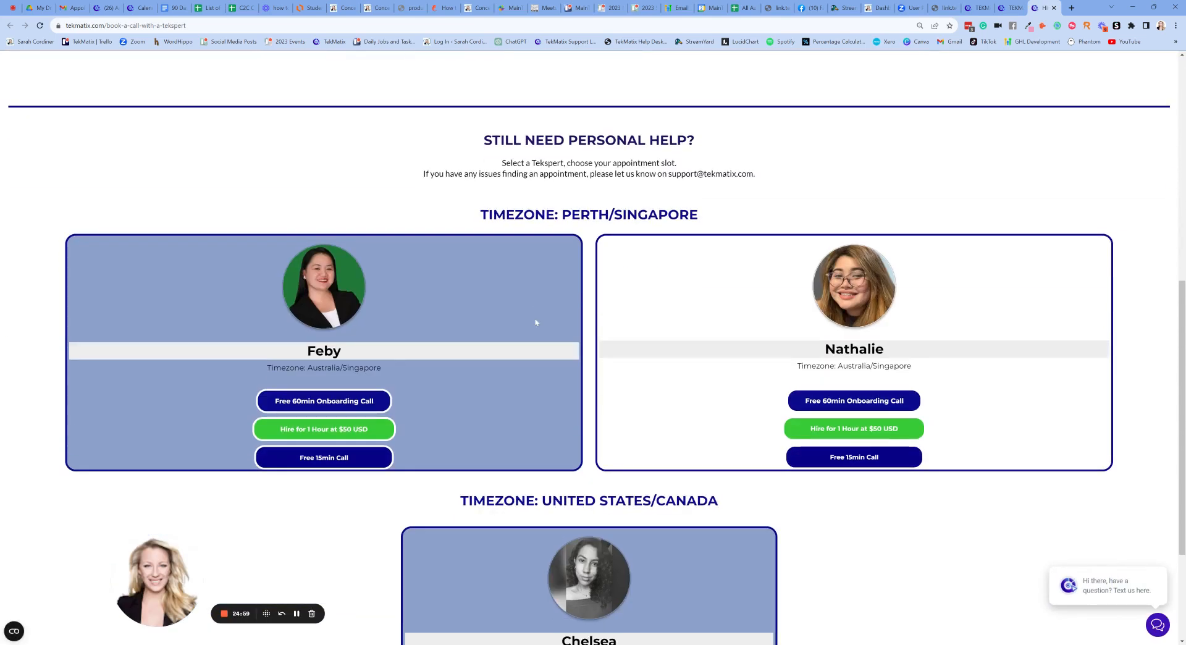
scroll(537, 322, "down", 2)
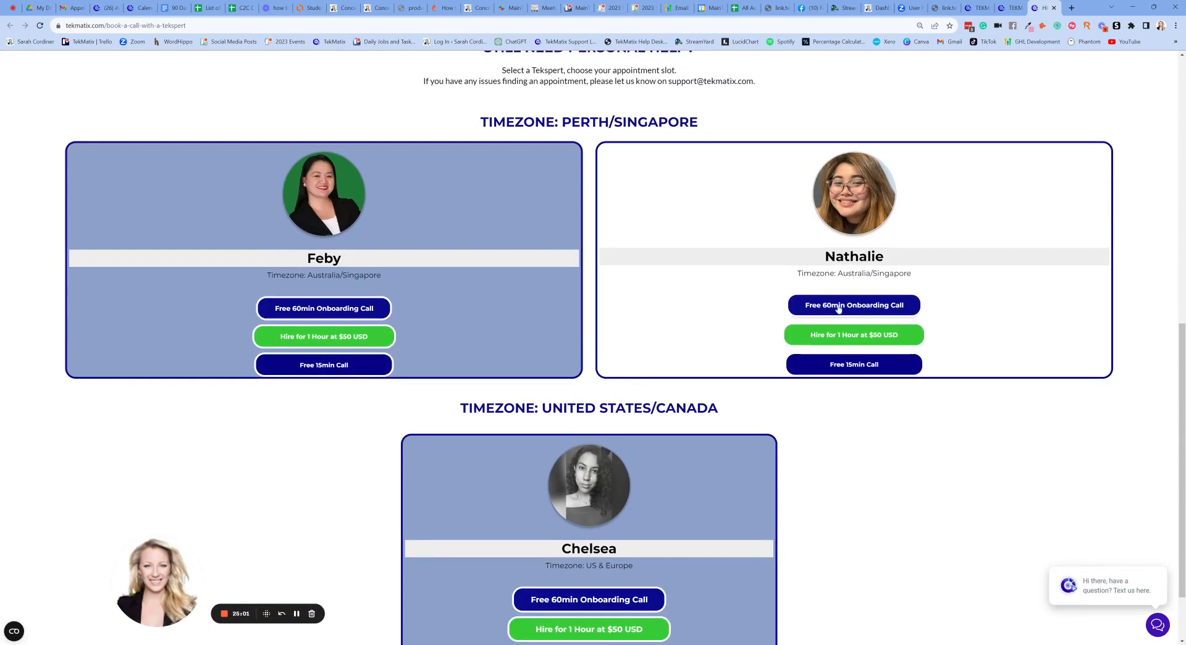
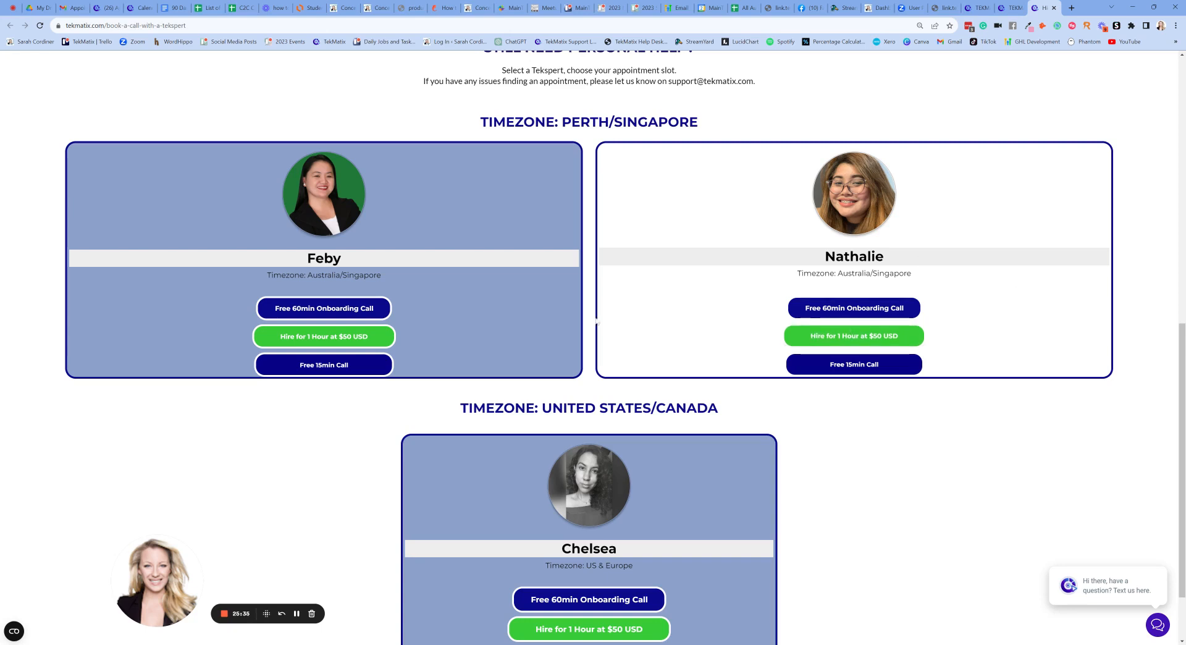
scroll(763, 410, "down", 2)
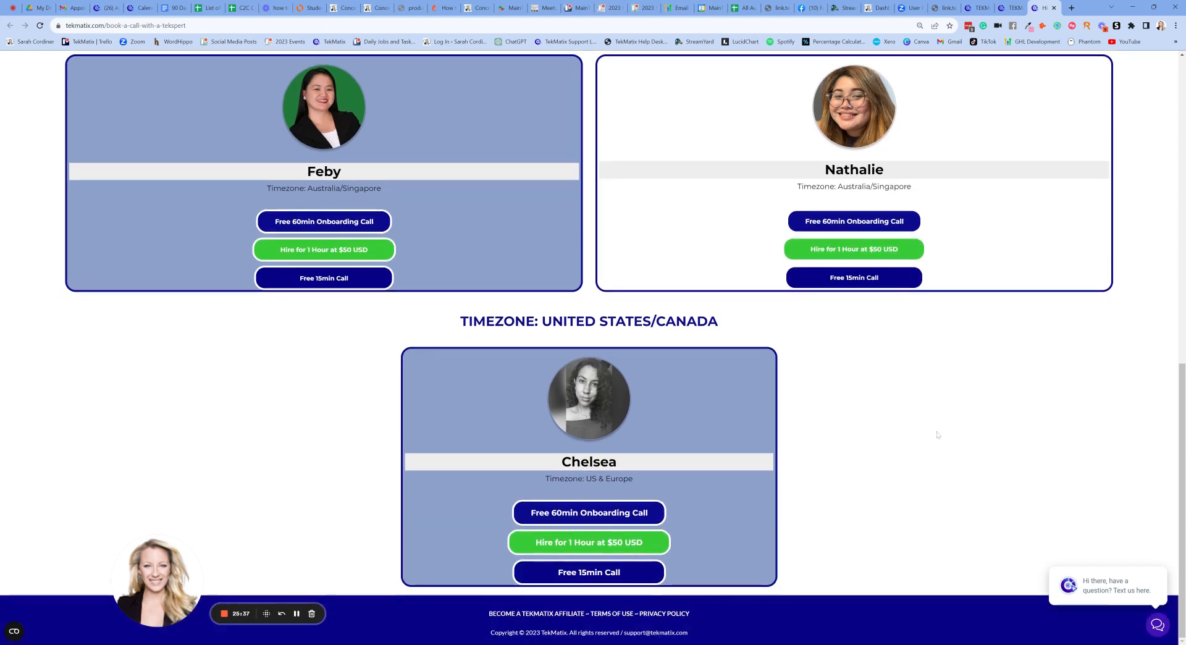
scroll(940, 436, "up", 2)
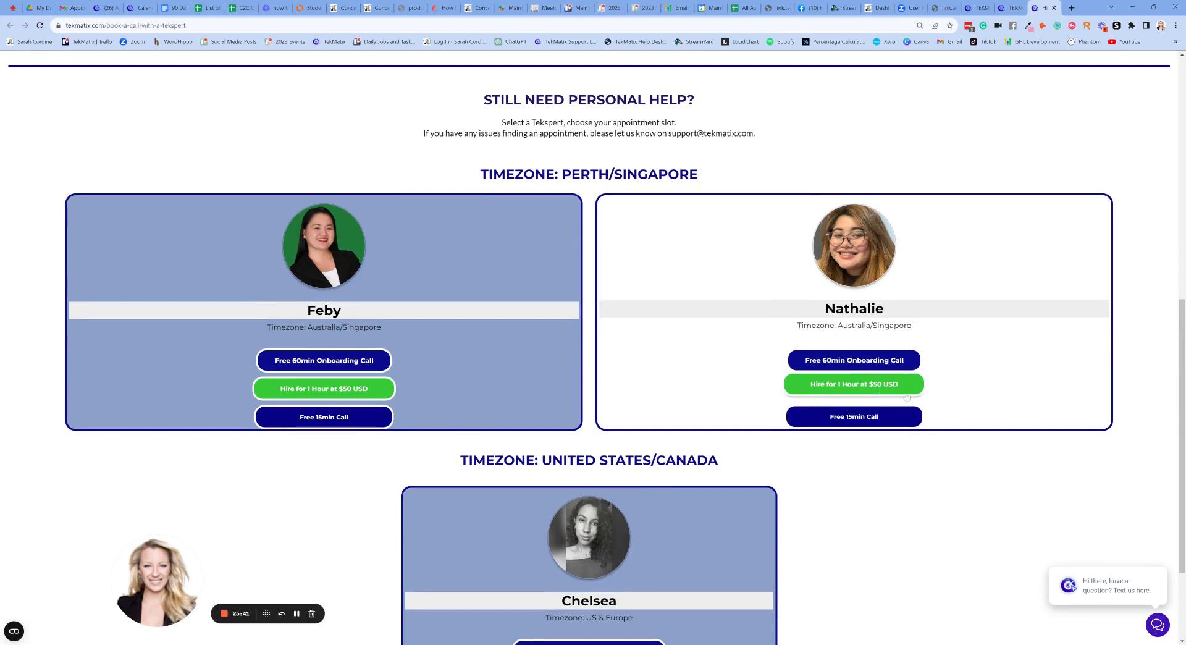
scroll(921, 389, "down", 1)
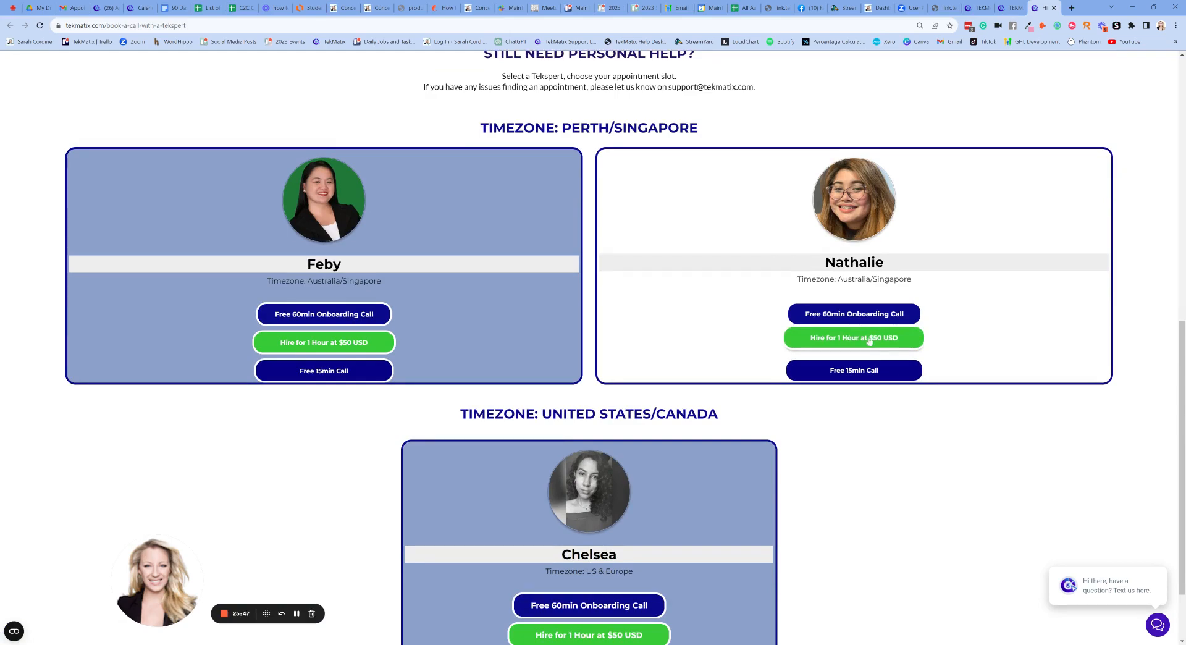
scroll(973, 417, "down", 2)
scroll(976, 413, "up", 5)
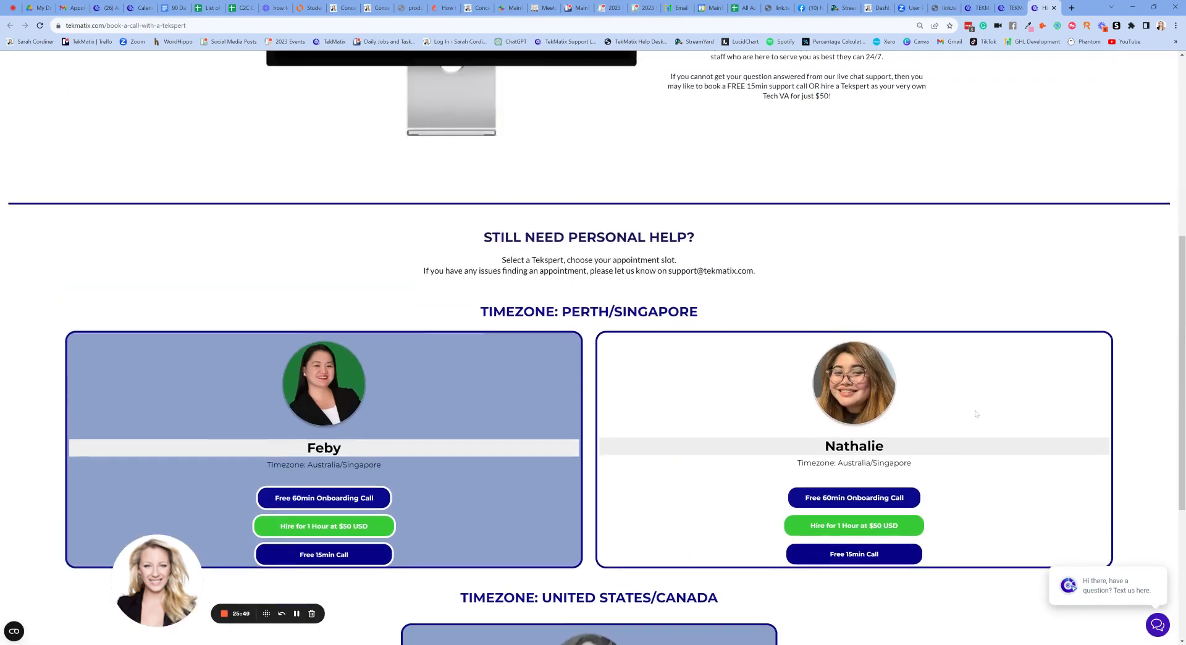
scroll(975, 413, "up", 5)
scroll(975, 413, "down", 7)
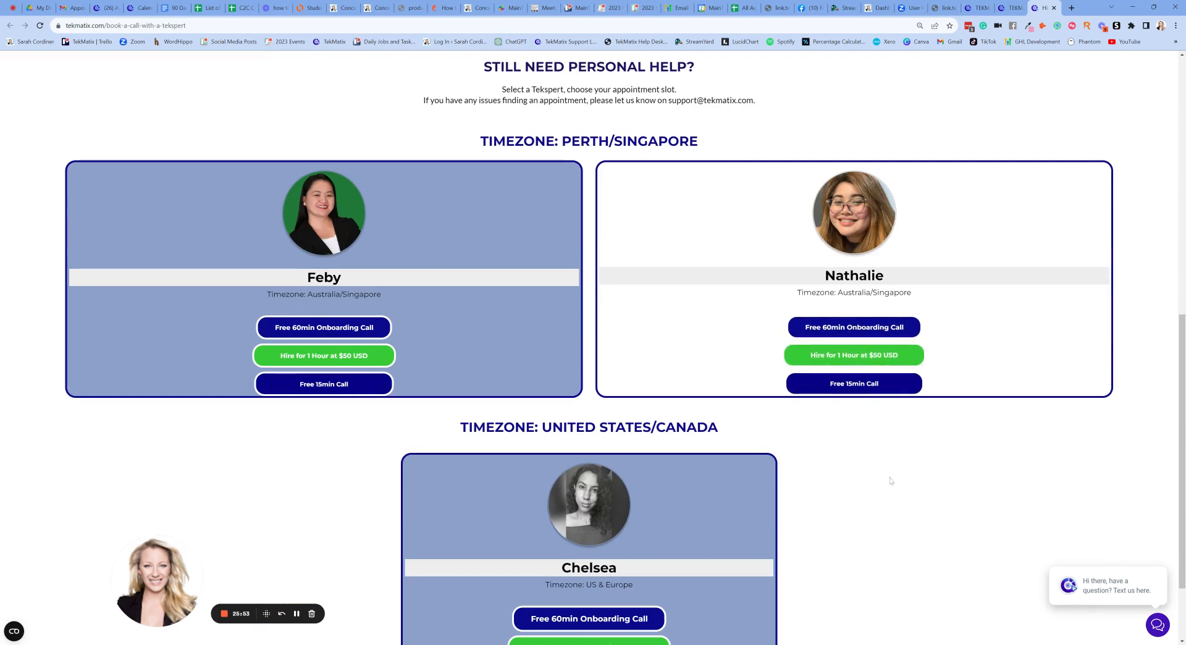
scroll(893, 470, "up", 5)
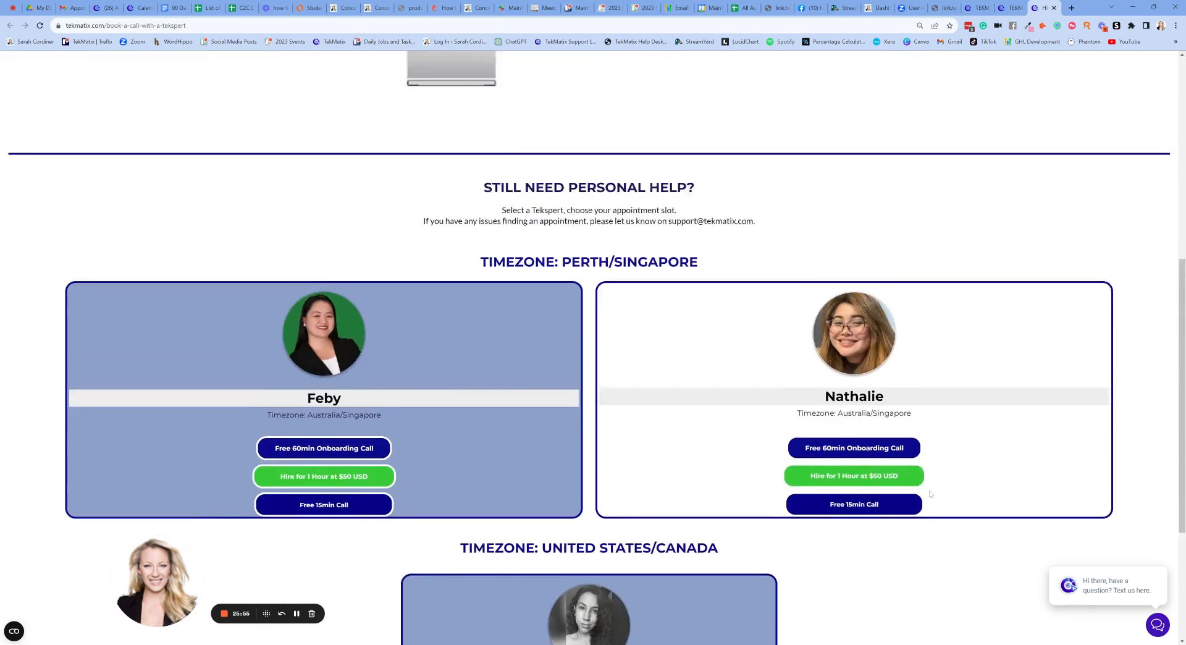
scroll(931, 495, "up", 3)
scroll(928, 468, "down", 6)
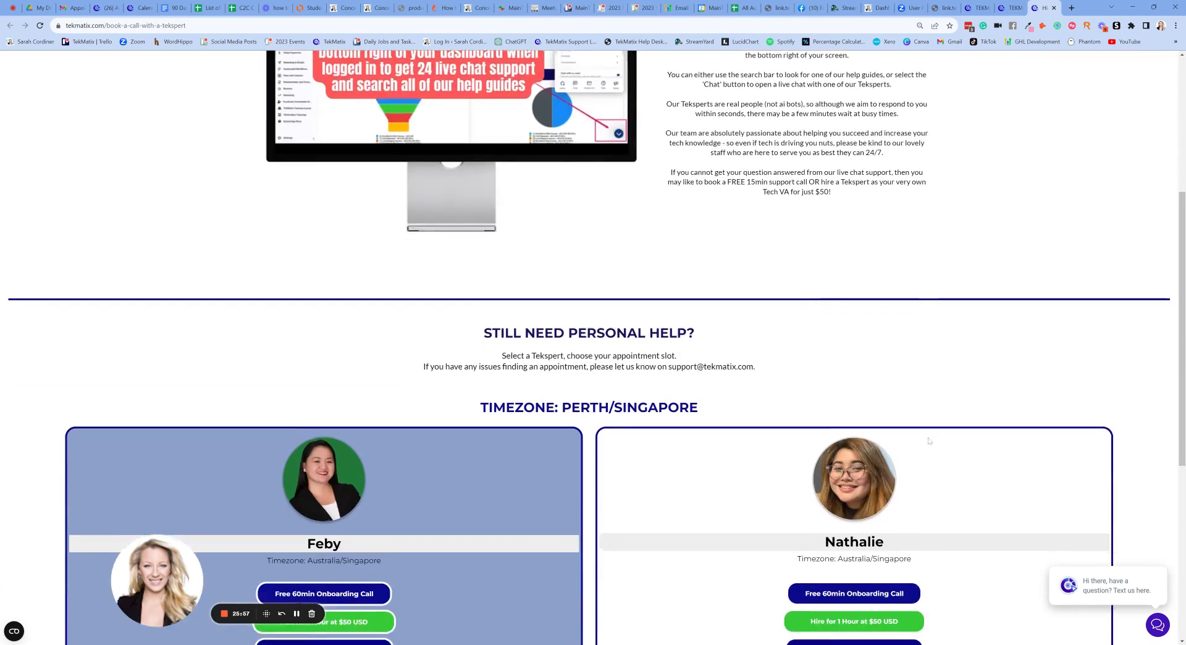
scroll(865, 378, "up", 6)
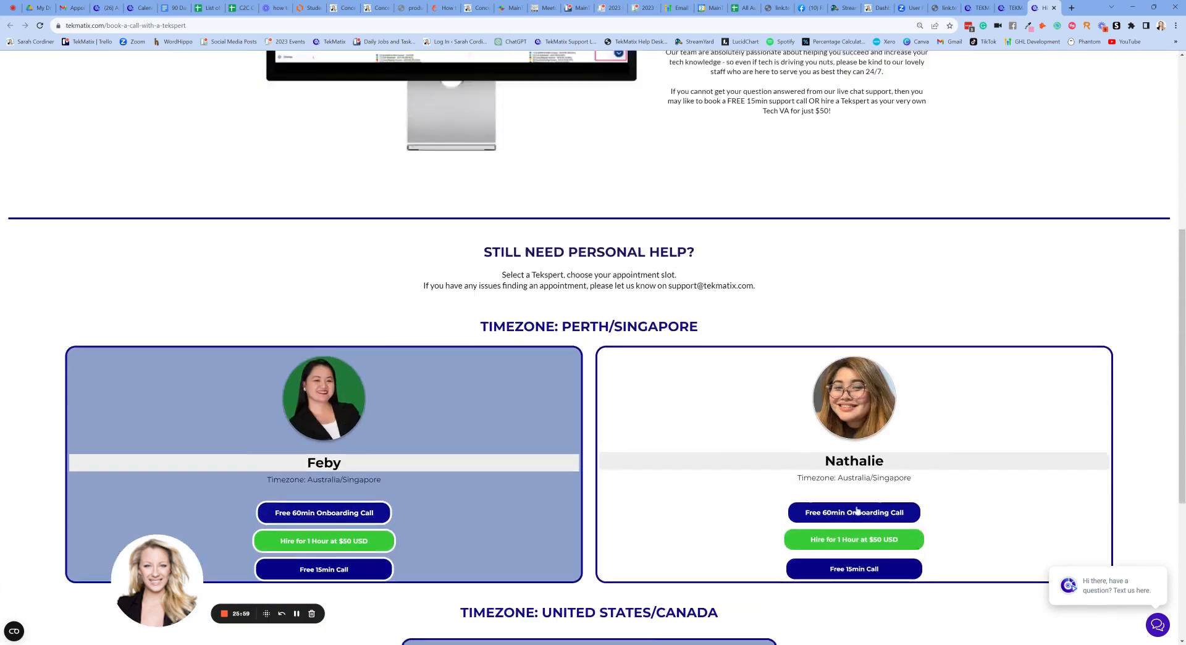